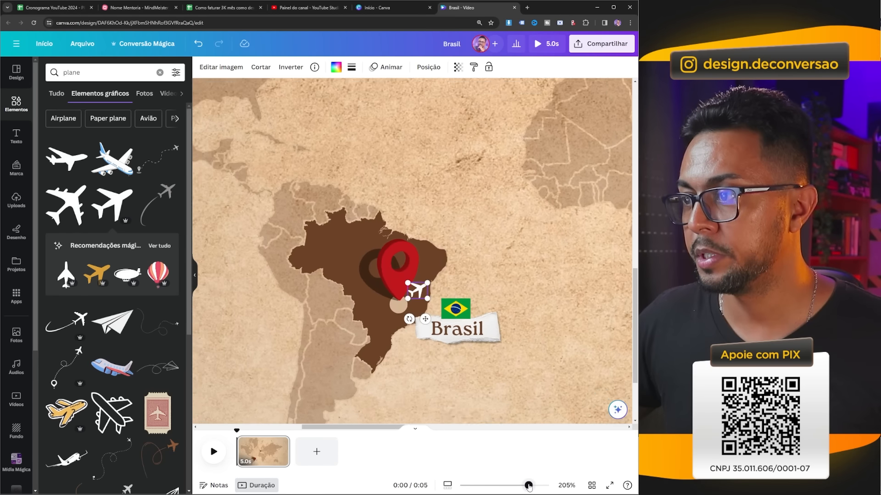
# Duplicate Brazil's red pin, beige circle and white plane, and move the copies onto France
pyautogui.scroll(1, 633, 265)
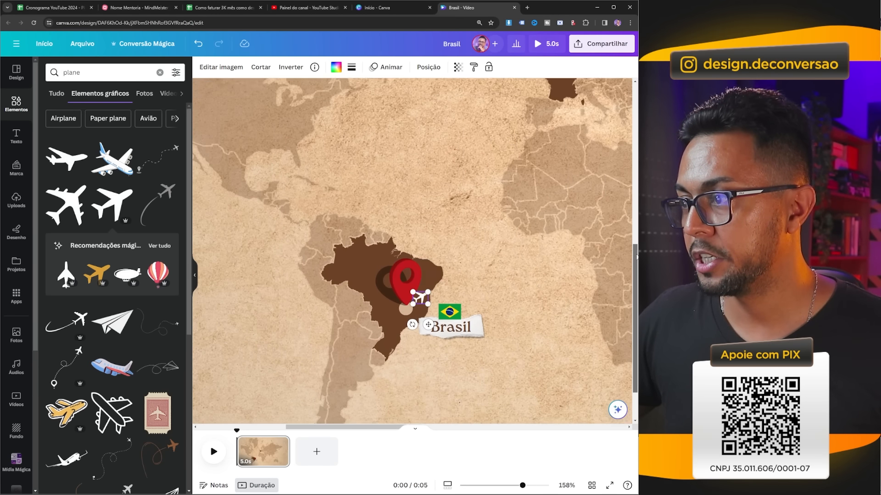
pyautogui.hotkey('ctrl', 'd')
pyautogui.moveTo(406, 305); pyautogui.dragTo(559, 105)
pyautogui.moveTo(523, 486); pyautogui.dragTo(540, 485)
pyautogui.moveTo(634, 298); pyautogui.dragTo(635, 243)
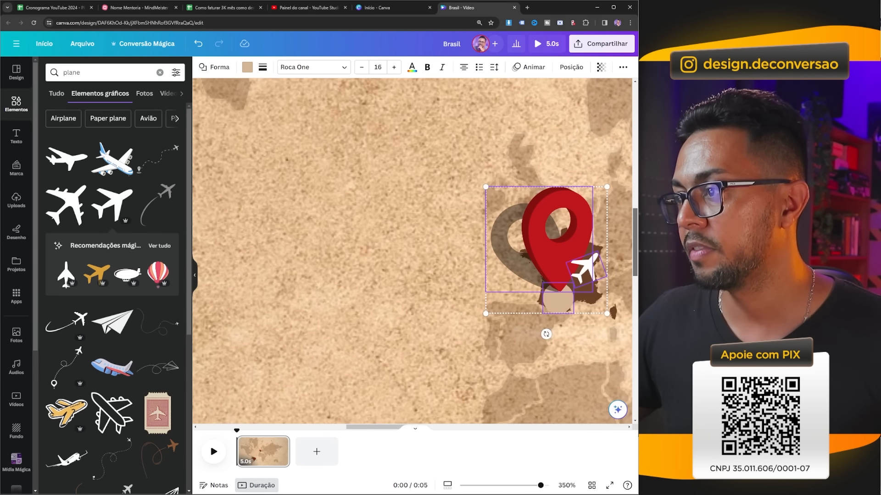
# Shrink the copied pin, circle and plane together and position them over the brown France shape
pyautogui.moveTo(598, 187); pyautogui.dragTo(547, 249)
pyautogui.moveTo(512, 282); pyautogui.dragTo(552, 252)
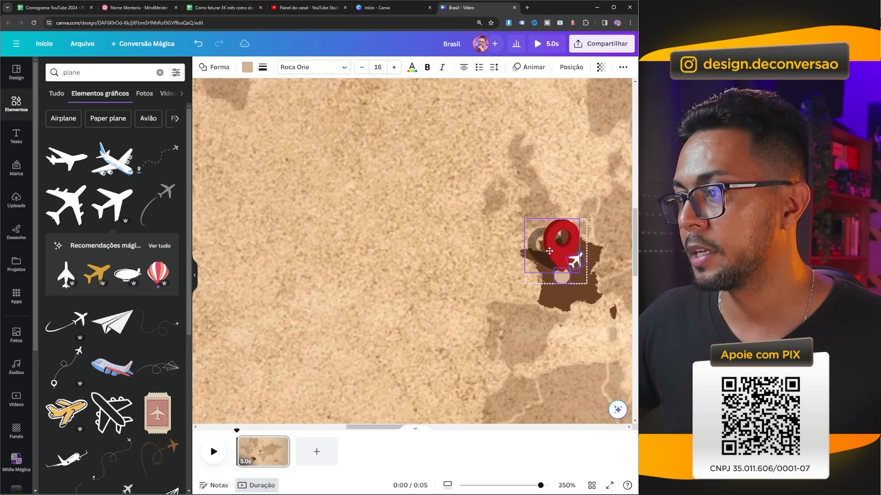
pyautogui.moveTo(587, 218); pyautogui.dragTo(591, 214)
pyautogui.moveTo(560, 249); pyautogui.dragTo(562, 245)
# Select the "Brasil" flag label group from the layer list, duplicate it and place the copy just west of France
pyautogui.click(474, 278)
pyautogui.click(442, 67)
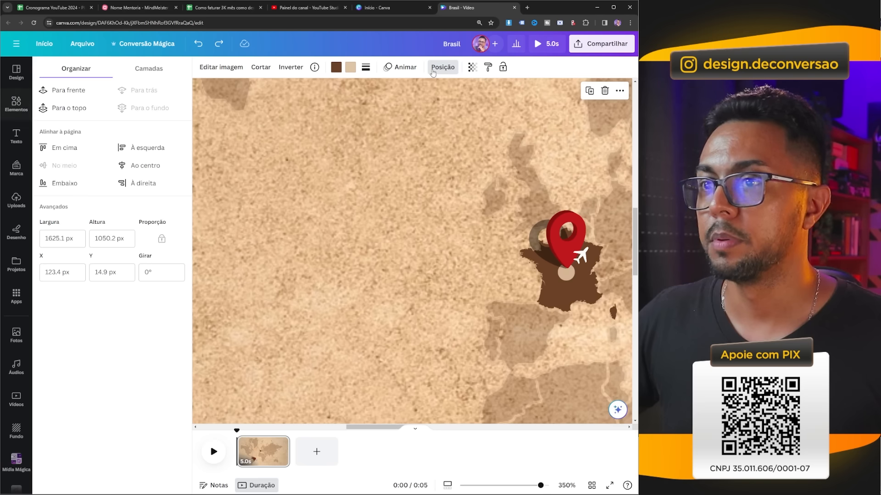
pyautogui.click(141, 74)
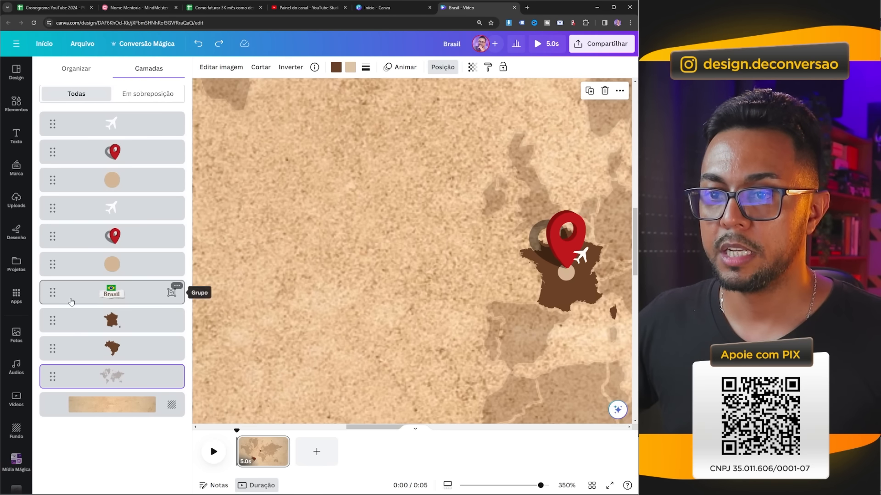
pyautogui.click(156, 292)
pyautogui.moveTo(541, 485); pyautogui.dragTo(514, 486)
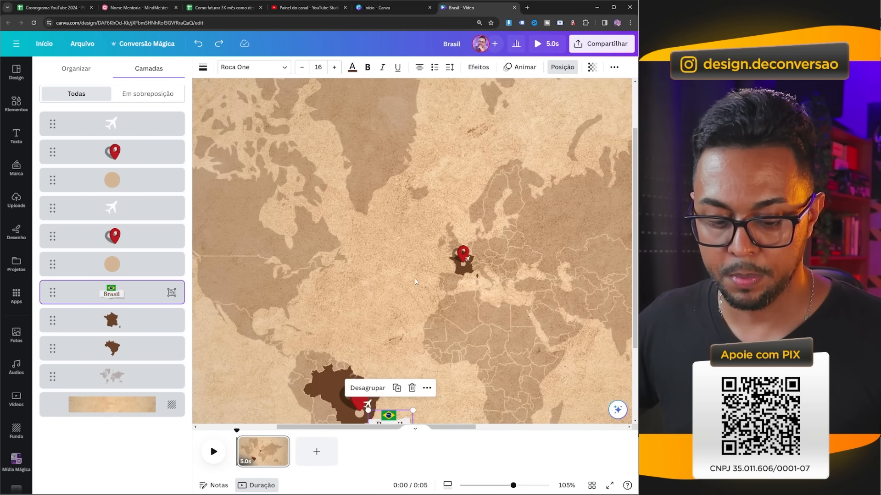
pyautogui.click(396, 388)
pyautogui.moveTo(392, 404); pyautogui.dragTo(426, 257)
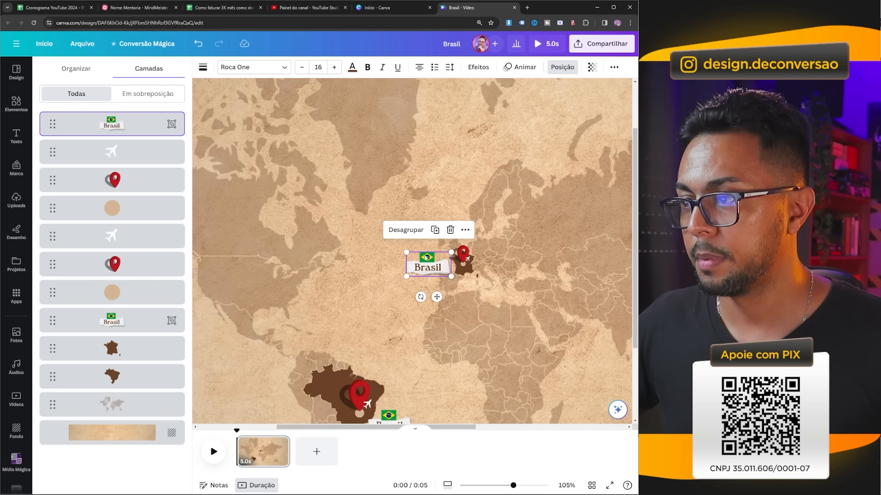
# Shrink and reposition the copied label beside France, ungroup it and change its text to "França"
pyautogui.moveTo(514, 486); pyautogui.dragTo(541, 486)
pyautogui.moveTo(242, 209); pyautogui.dragTo(313, 253)
pyautogui.moveTo(360, 277); pyautogui.dragTo(367, 255)
pyautogui.hotkey('ctrl', 'shift', 'g')
pyautogui.doubleClick(367, 264)
pyautogui.write('França')
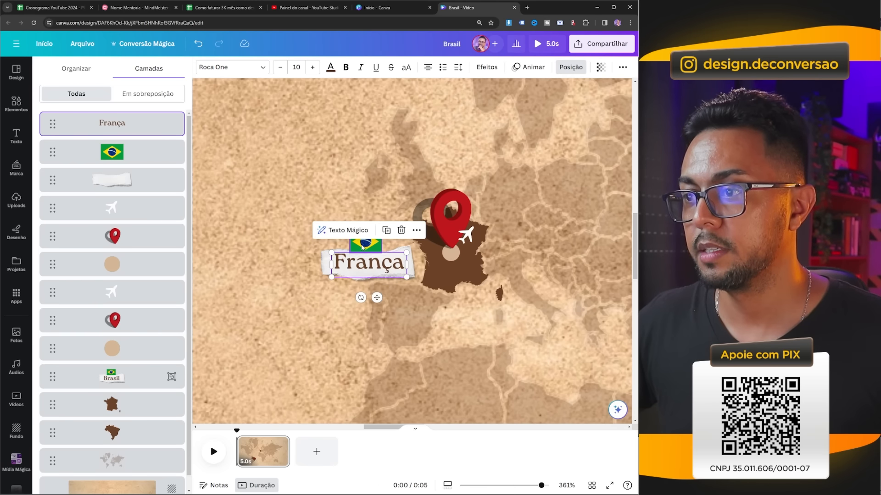
# Search the elements for "france flag" and add the first French flag graphic to the map
pyautogui.click(362, 243)
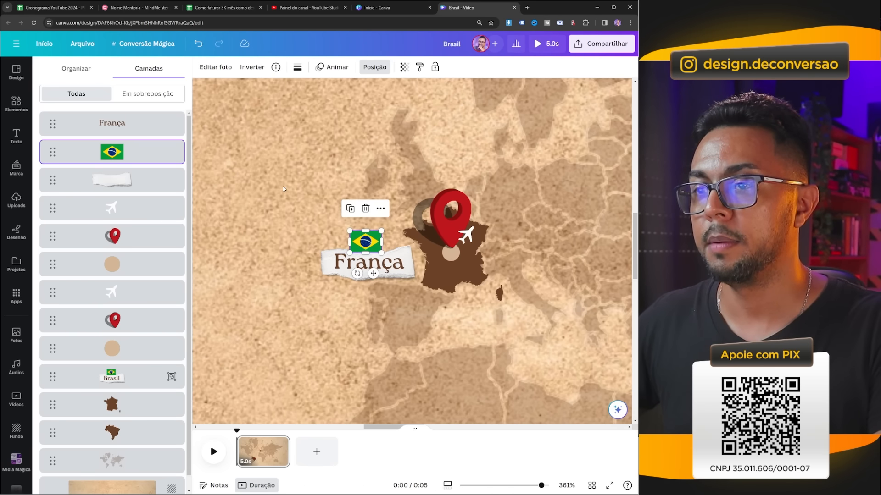
pyautogui.click(16, 103)
pyautogui.click(83, 72)
pyautogui.write('france flag')
pyautogui.press('Return')
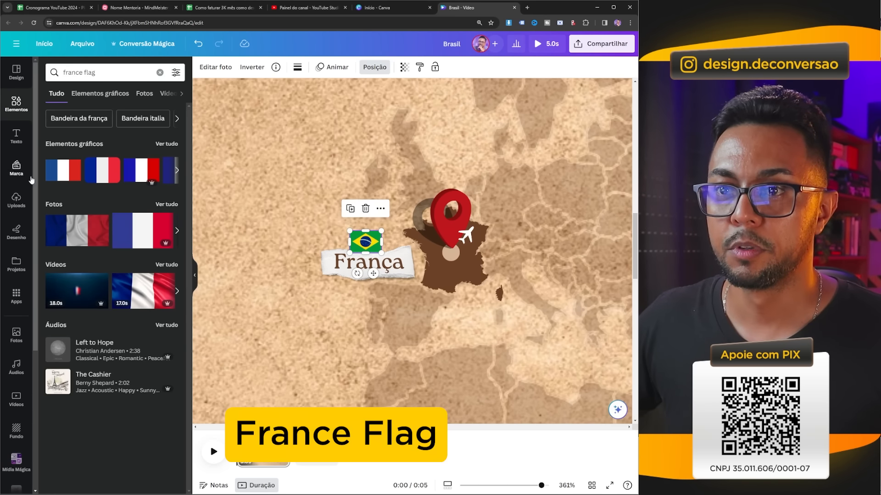
pyautogui.click(59, 182)
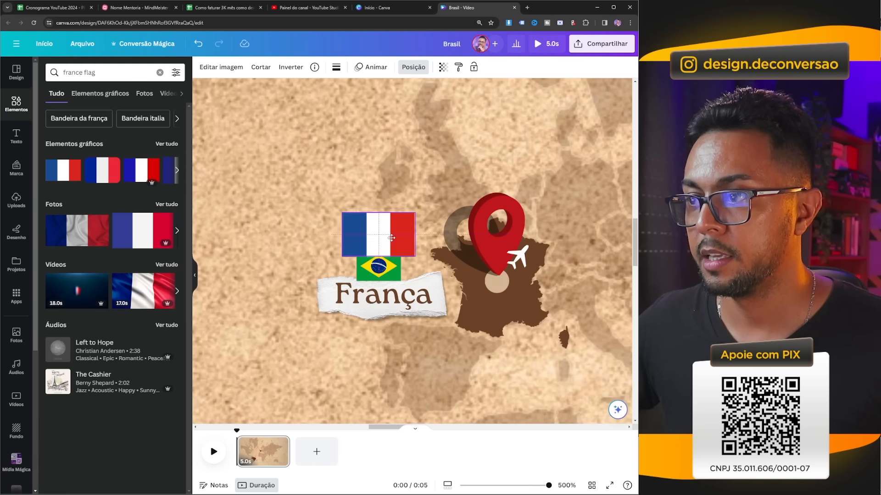
# Shrink the French flag, delete the Brazilian flag from the França label and put the French one in its place
pyautogui.moveTo(343, 256); pyautogui.dragTo(357, 251)
pyautogui.click(362, 265)
pyautogui.press('Delete')
pyautogui.moveTo(375, 235); pyautogui.dragTo(377, 265)
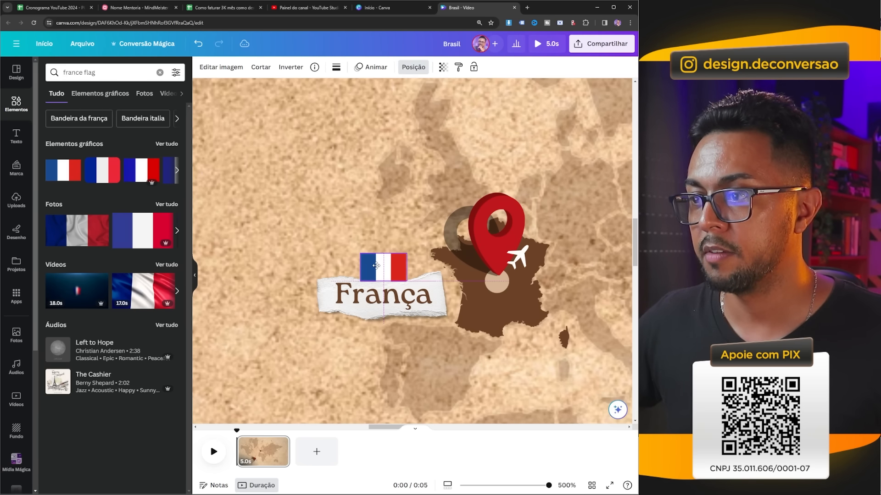
# Group the French flag, "França" text and torn paper, then adjust the group's size and tilt it slightly counterclockwise
pyautogui.keyDown('shift'); pyautogui.click(370, 294); pyautogui.keyUp('shift')
pyautogui.keyDown('shift'); pyautogui.click(322, 293); pyautogui.keyUp('shift')
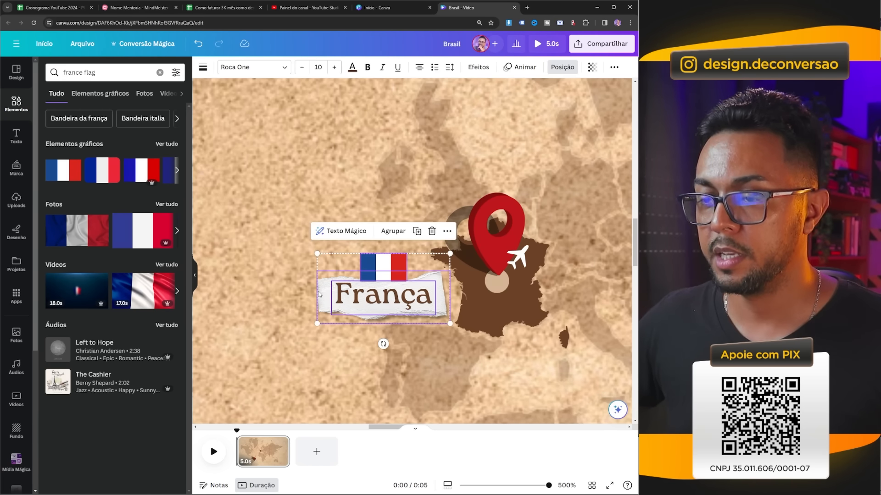
pyautogui.hotkey('ctrl', 'g')
pyautogui.moveTo(316, 282); pyautogui.dragTo(306, 272)
pyautogui.moveTo(372, 333)
pyautogui.mouseDown()
pyautogui.moveTo(393, 345)
pyautogui.moveTo(385, 334)
pyautogui.mouseUp()
# Tilt the "Brasil" label group slightly counterclockwise to match the França label
pyautogui.scroll(-5, 618, 303)
pyautogui.scroll(-5, 618, 302)
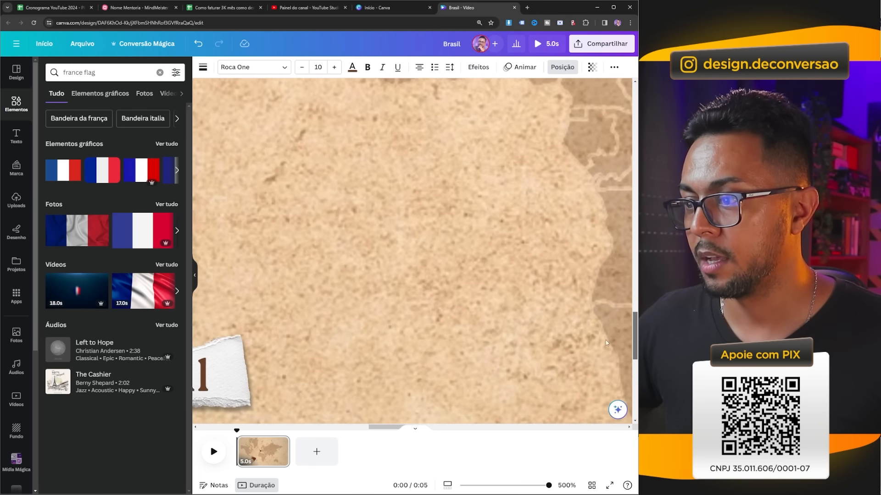
pyautogui.moveTo(376, 429); pyautogui.dragTo(351, 429)
pyautogui.click(477, 341)
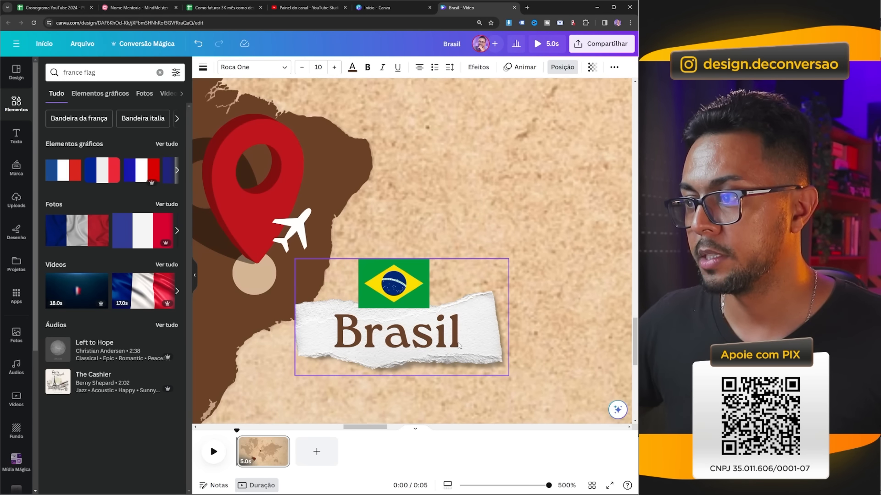
pyautogui.moveTo(401, 396); pyautogui.dragTo(416, 394)
# Move France's white plane down and slightly west so it sits below the beige circle
pyautogui.moveTo(549, 485); pyautogui.dragTo(514, 485)
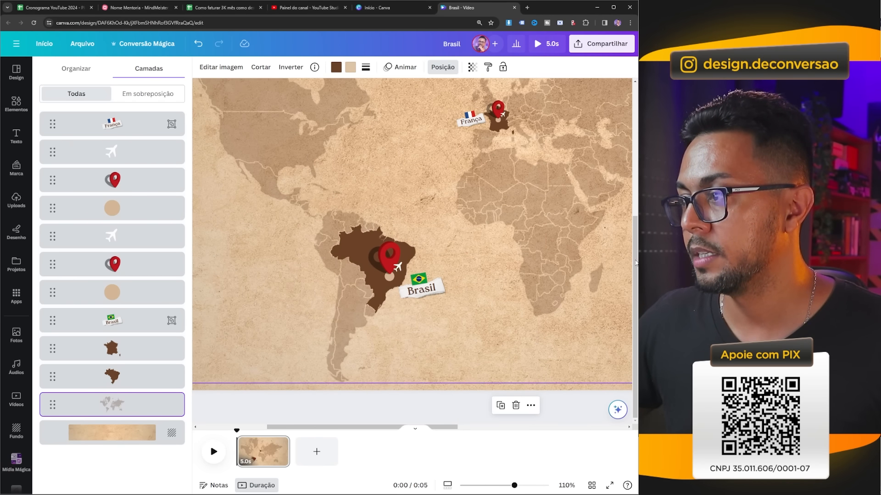
pyautogui.scroll(1, 597, 298)
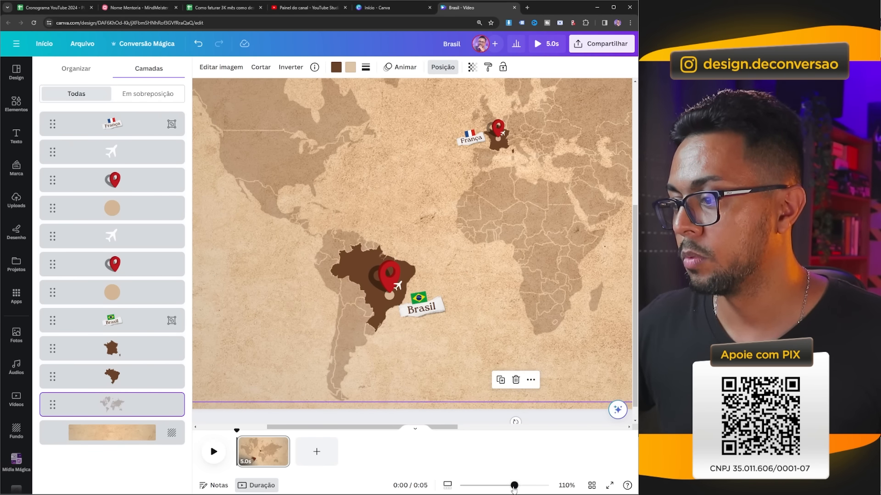
pyautogui.moveTo(513, 485); pyautogui.dragTo(538, 485)
pyautogui.scroll(5, 558, 367)
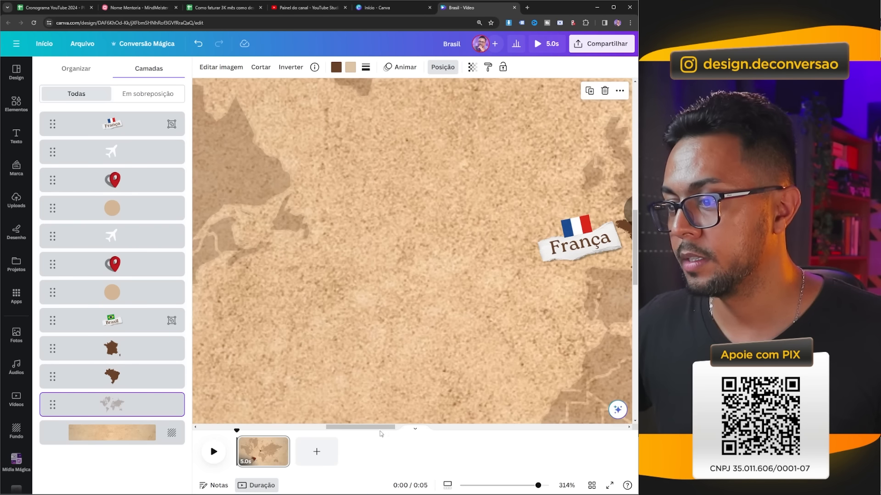
pyautogui.moveTo(380, 427); pyautogui.dragTo(421, 427)
pyautogui.click(402, 237)
pyautogui.moveTo(402, 237); pyautogui.dragTo(393, 258)
pyautogui.moveTo(537, 485); pyautogui.dragTo(508, 485)
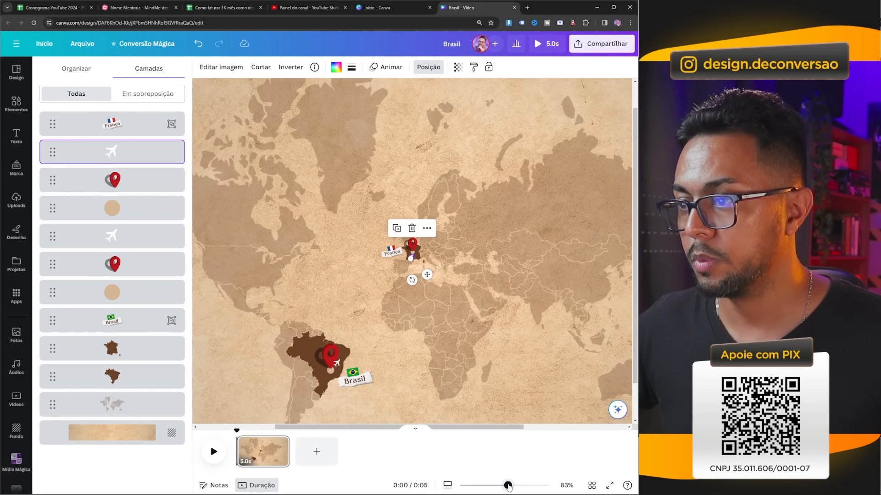
# Add a heading text box and replace its text with a long row of dots
pyautogui.moveTo(636, 314); pyautogui.dragTo(631, 352)
pyautogui.moveTo(508, 485); pyautogui.dragTo(521, 485)
pyautogui.click(391, 308)
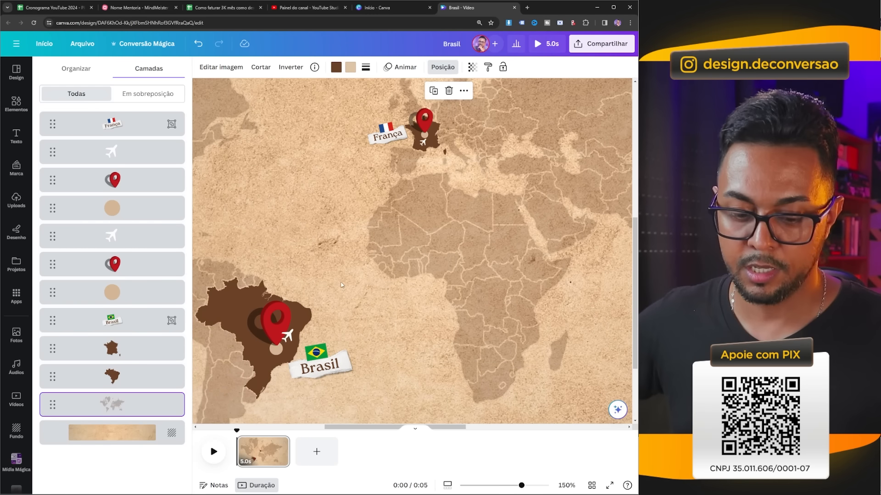
pyautogui.click(16, 136)
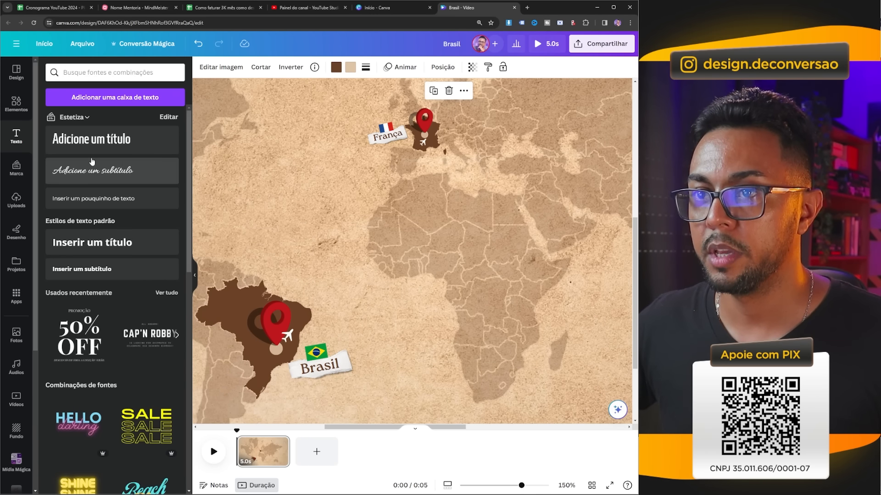
pyautogui.click(91, 142)
pyautogui.press('BackSpace')
pyautogui.write('......................')
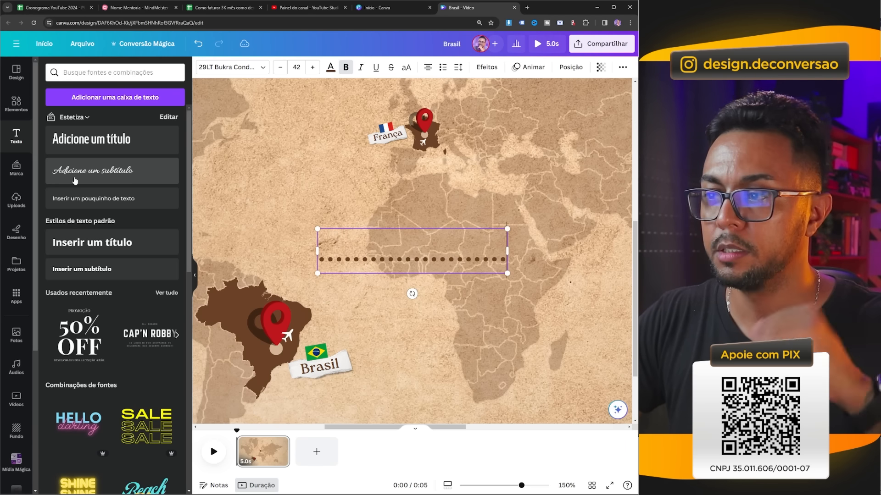
pyautogui.write('............')
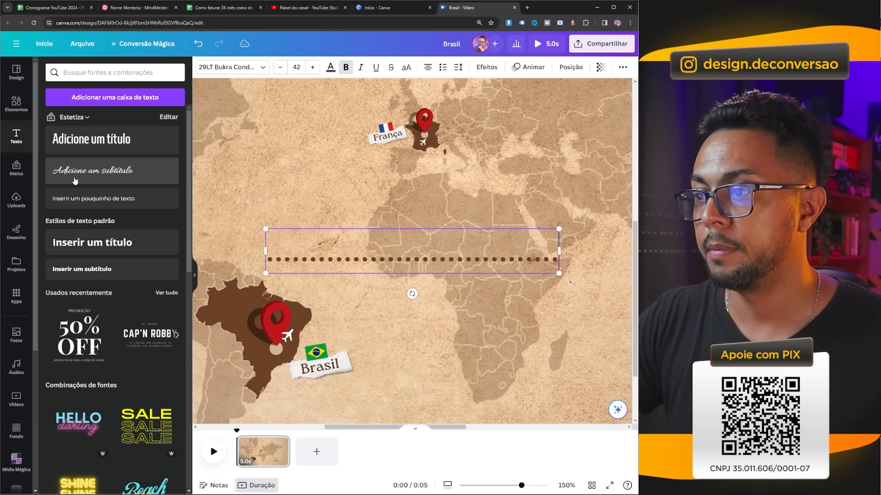
pyautogui.write('..................')
# Shrink the dotted text to size 31.8, move it over the Atlantic and Africa, and colour it red
pyautogui.moveTo(193, 228); pyautogui.dragTo(298, 240)
pyautogui.moveTo(464, 256); pyautogui.dragTo(407, 228)
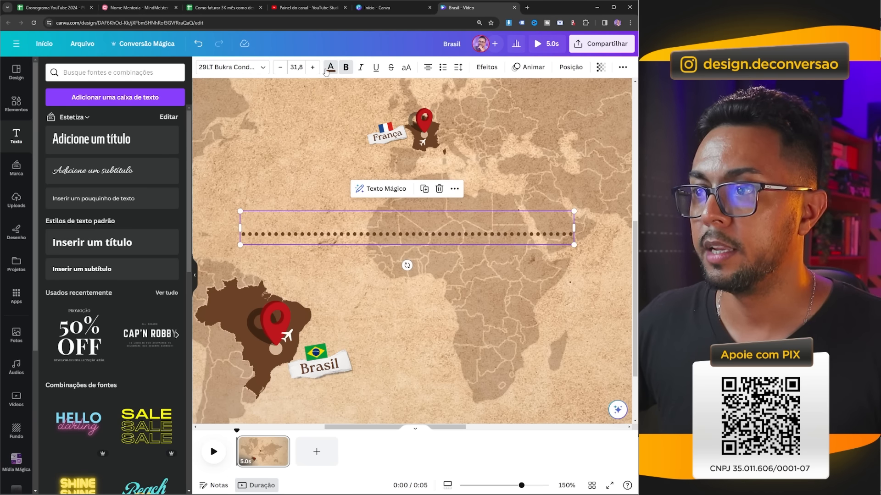
pyautogui.click(327, 70)
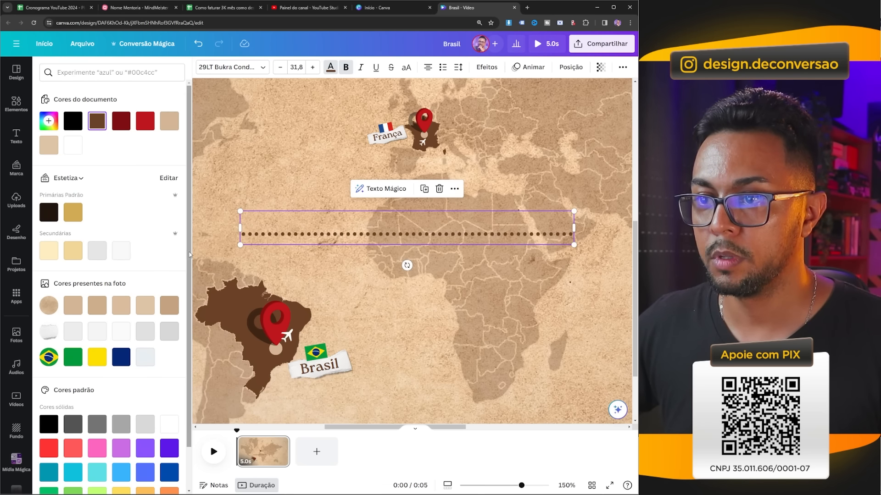
pyautogui.scroll(-1, 137, 390)
pyautogui.click(170, 451)
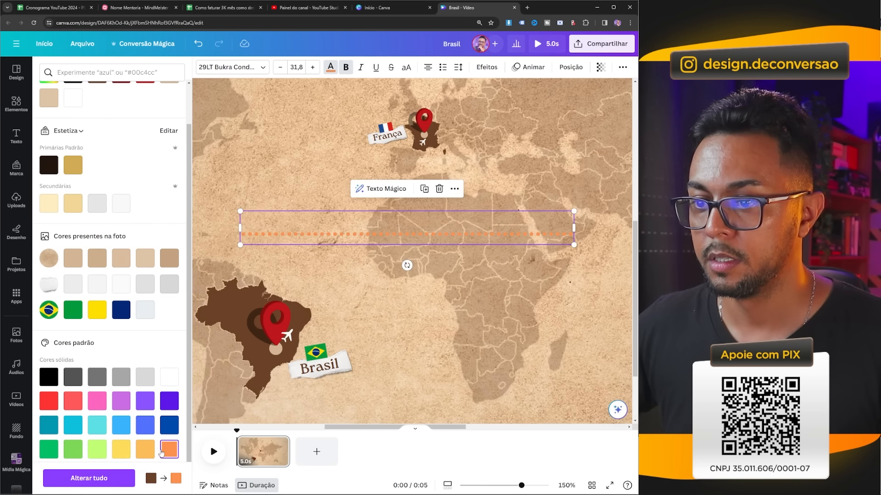
pyautogui.click(150, 449)
pyautogui.click(49, 401)
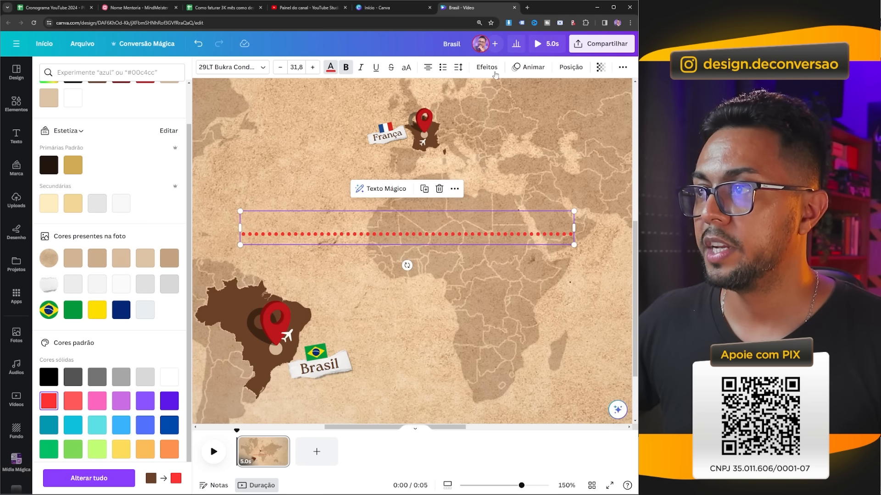
# Apply the Curve text shape to the red dots with a value of 20 and reduce the text to size 19
pyautogui.click(488, 68)
pyautogui.click(112, 378)
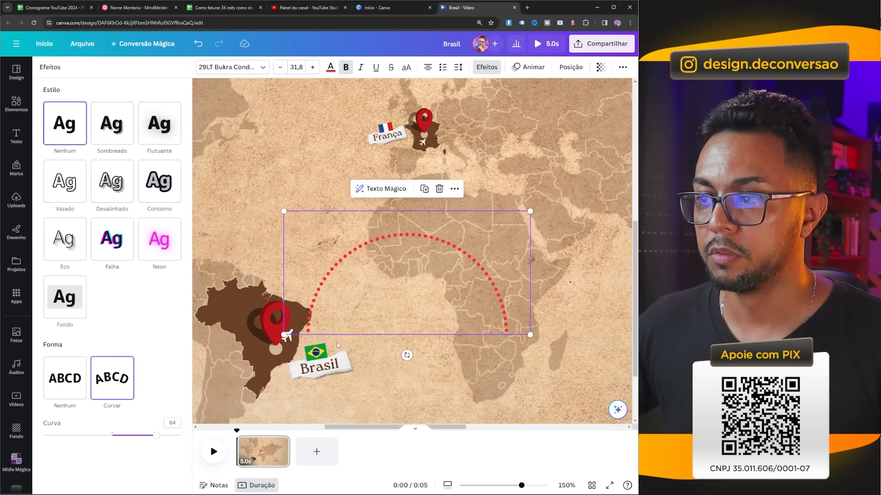
pyautogui.moveTo(158, 437); pyautogui.dragTo(125, 436)
pyautogui.moveTo(574, 273); pyautogui.dragTo(439, 251)
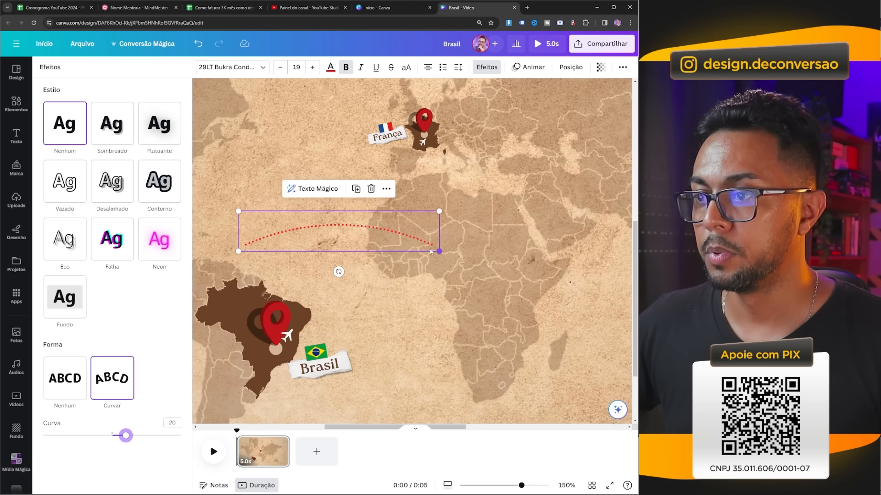
# Rotate, enlarge and position the dotted arc so it runs from the Brazil pin's circle to the France pin's circle
pyautogui.moveTo(338, 272); pyautogui.dragTo(391, 271)
pyautogui.moveTo(417, 165); pyautogui.dragTo(458, 155)
pyautogui.moveTo(380, 174); pyautogui.dragTo(371, 169)
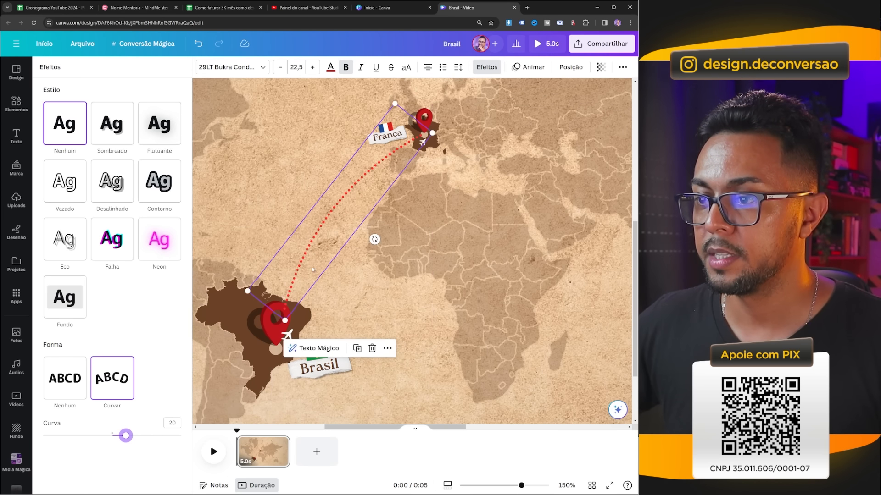
pyautogui.moveTo(314, 261); pyautogui.dragTo(417, 212)
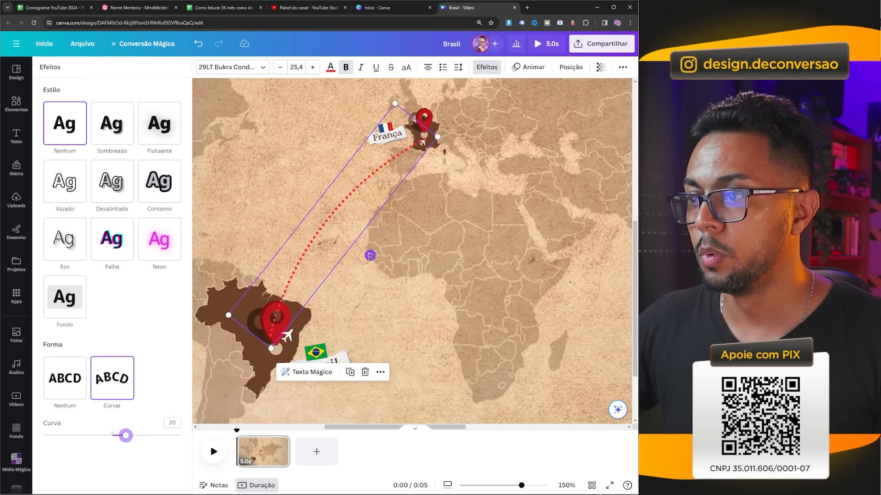
pyautogui.moveTo(369, 255); pyautogui.dragTo(380, 261)
pyautogui.moveTo(276, 350); pyautogui.dragTo(274, 354)
pyautogui.moveTo(322, 232); pyautogui.dragTo(323, 230)
pyautogui.click(452, 175)
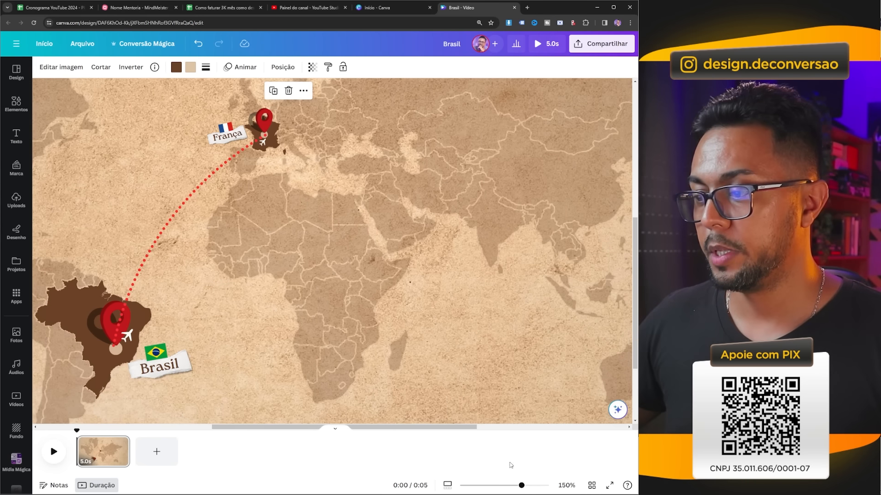
pyautogui.moveTo(521, 486); pyautogui.dragTo(501, 486)
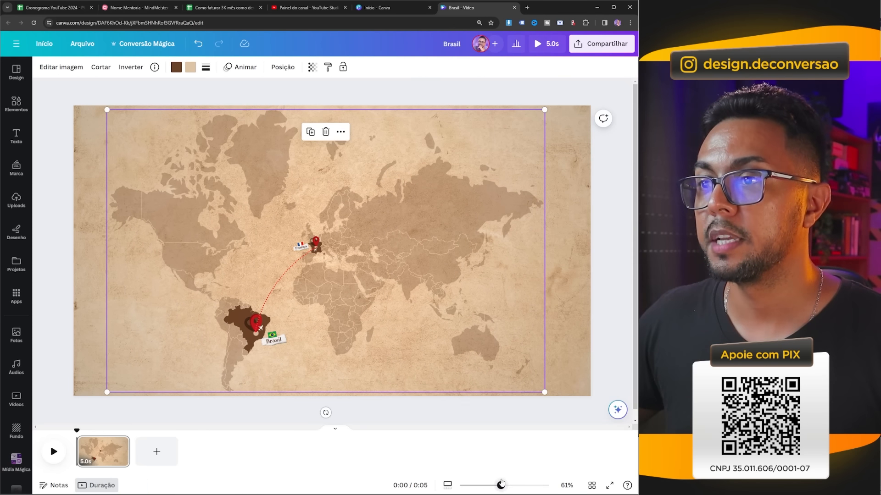
pyautogui.click(471, 78)
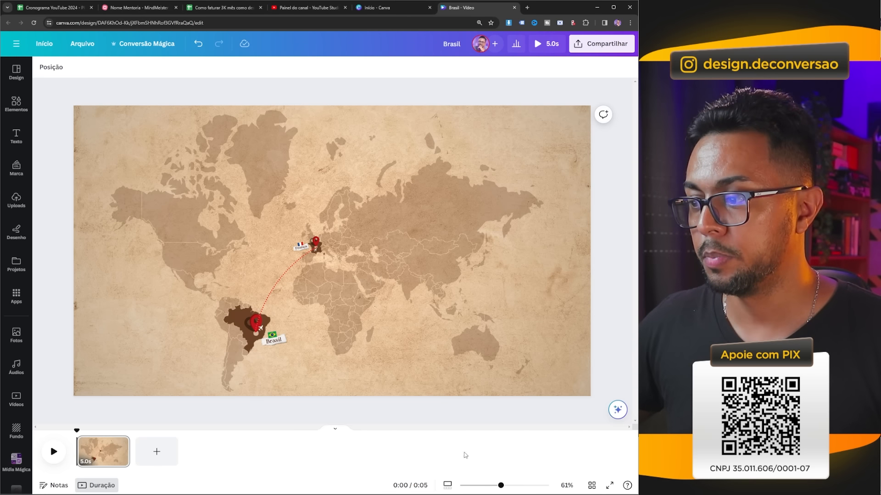
pyautogui.moveTo(501, 486); pyautogui.dragTo(516, 486)
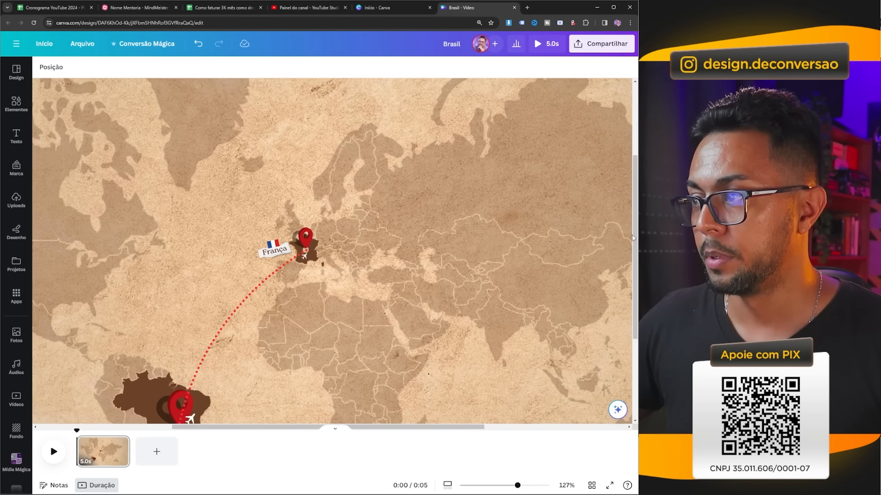
# Select the map with all its pins, labels and route, and enlarge and reposition everything until the map fills the page
pyautogui.scroll(-3, 633, 238)
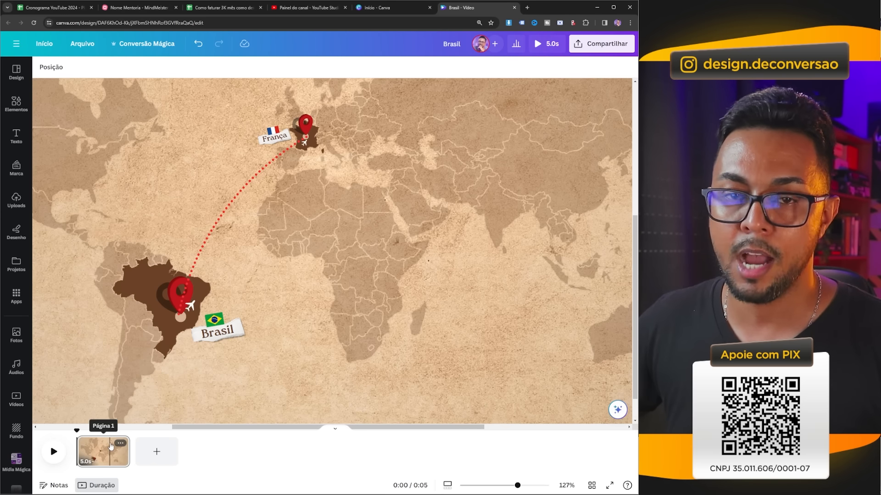
pyautogui.moveTo(518, 487); pyautogui.dragTo(497, 486)
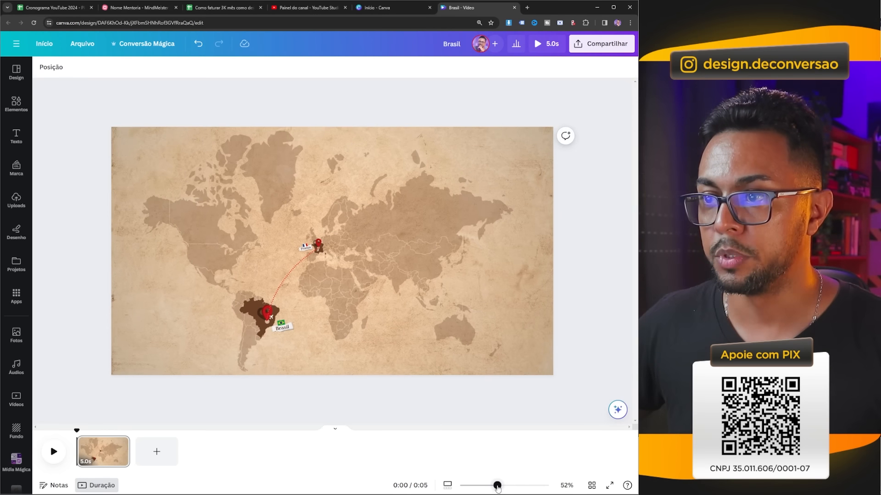
pyautogui.moveTo(131, 99); pyautogui.dragTo(507, 420)
pyautogui.moveTo(511, 132); pyautogui.dragTo(568, 109)
pyautogui.moveTo(440, 204); pyautogui.dragTo(462, 172)
pyautogui.keyDown('ctrl'); pyautogui.scroll(-4, 488, 226); pyautogui.keyUp('ctrl')
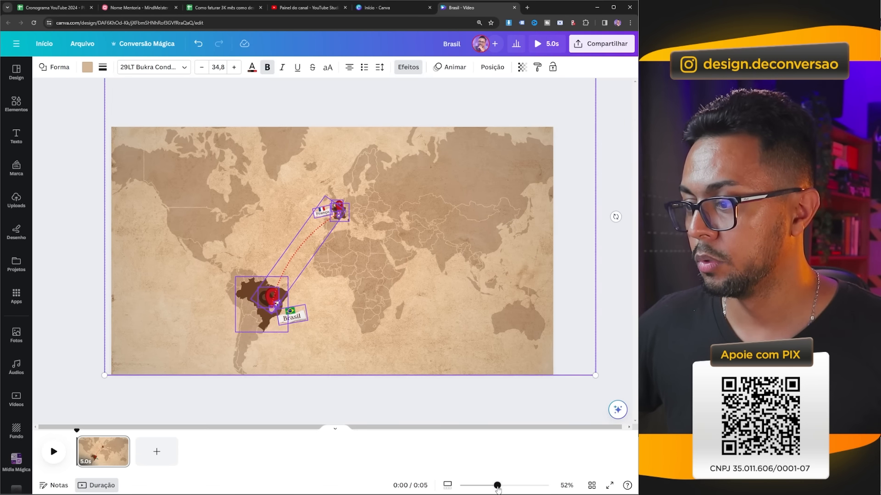
pyautogui.moveTo(514, 118); pyautogui.dragTo(527, 118)
pyautogui.moveTo(414, 196); pyautogui.dragTo(427, 188)
pyautogui.moveTo(535, 106); pyautogui.dragTo(544, 105)
pyautogui.click(398, 148)
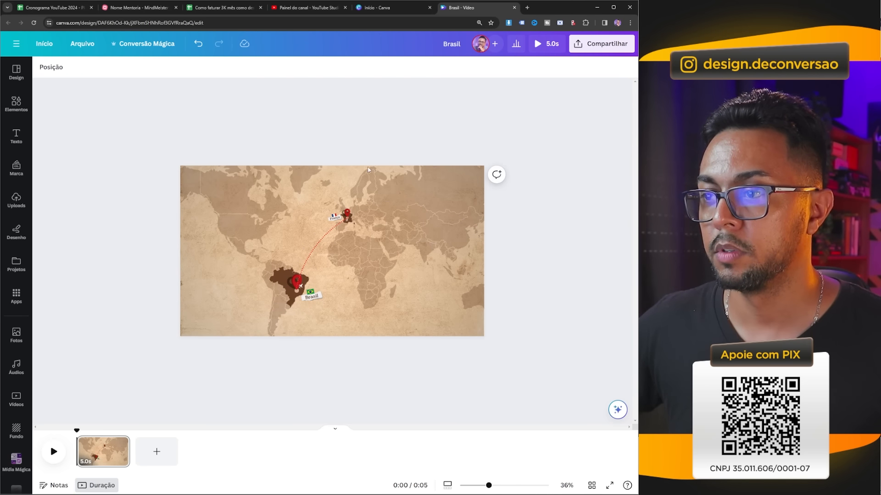
pyautogui.moveTo(489, 486); pyautogui.dragTo(503, 486)
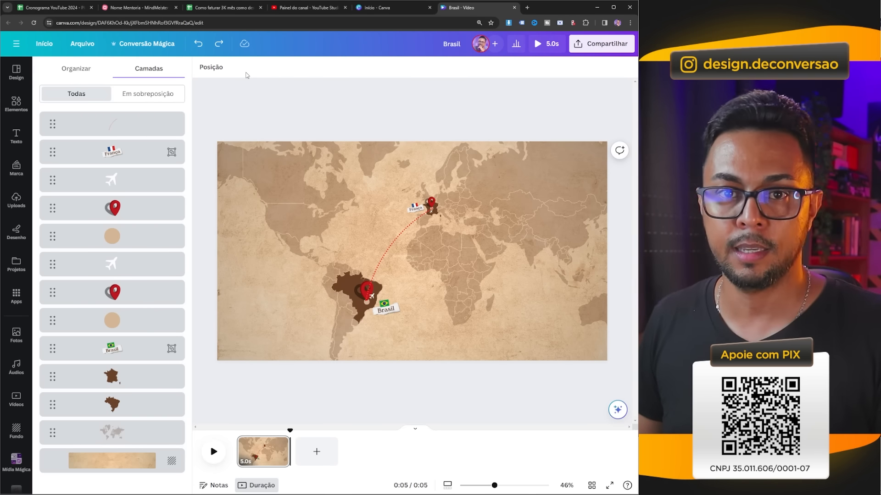
# Duplicate the finished map page three times to make four identical pages
pyautogui.click(261, 454)
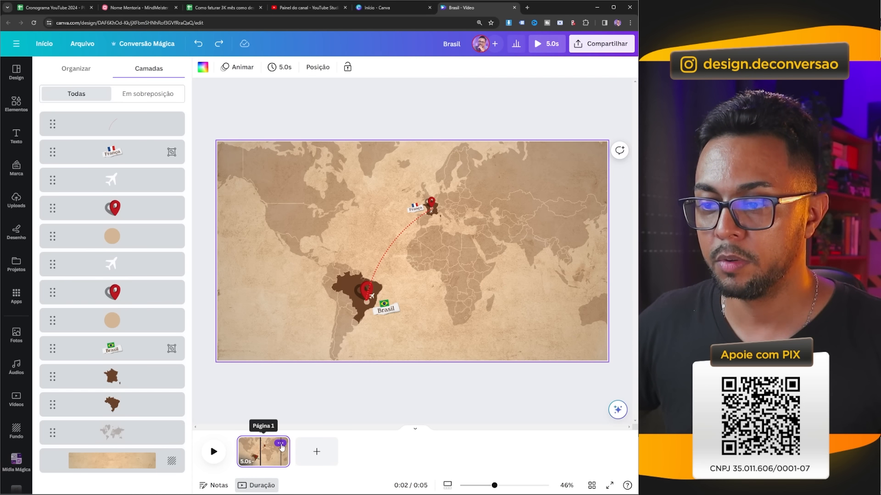
pyautogui.click(281, 444)
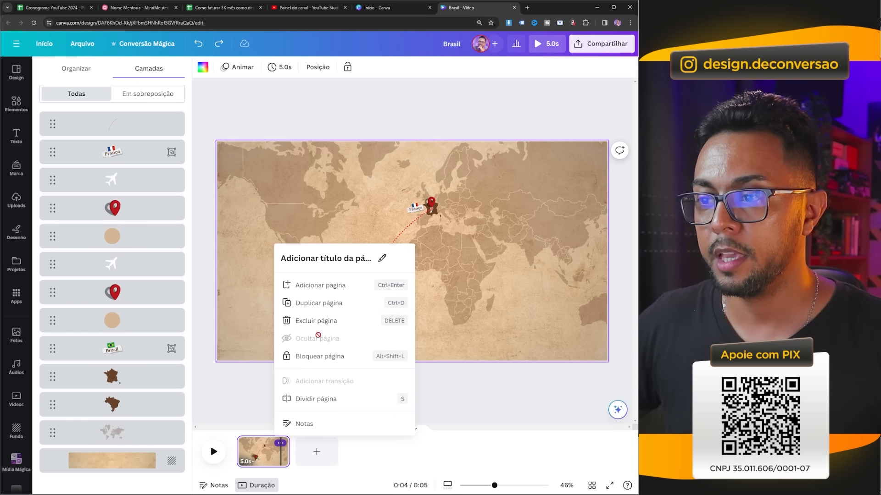
pyautogui.click(321, 307)
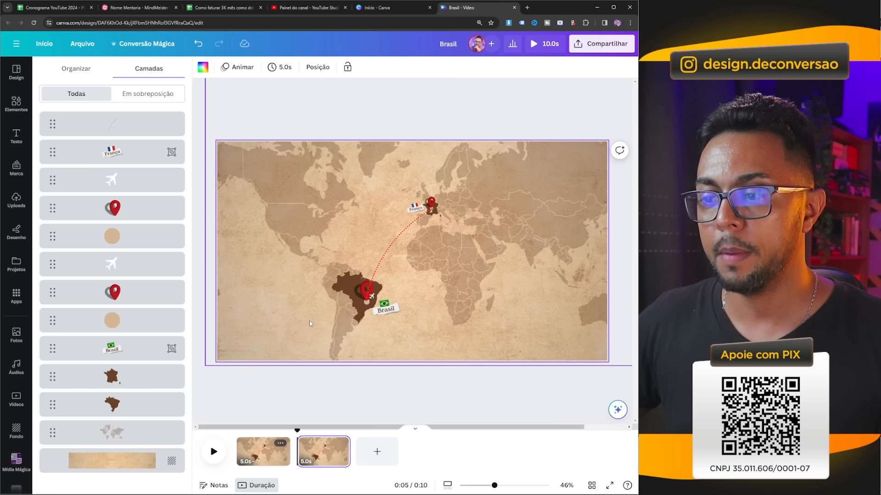
pyautogui.hotkey('ctrl', 'd')
pyautogui.hotkey('ctrl', 'd')
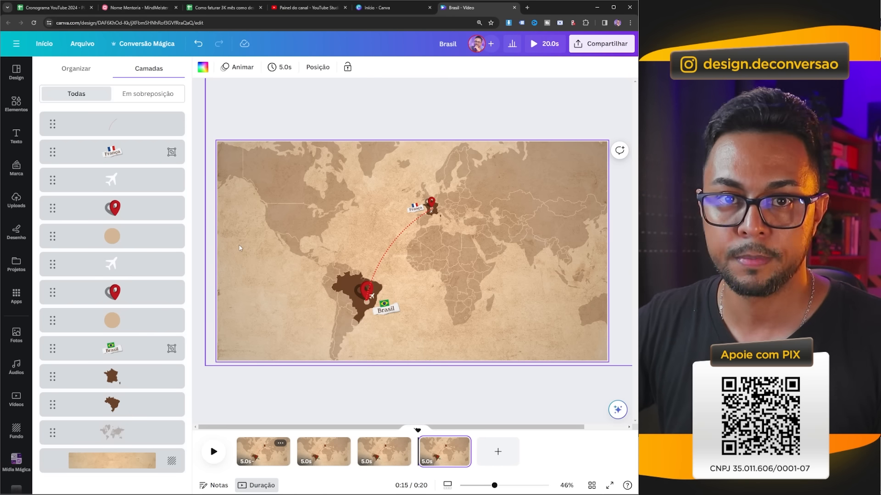
# Delete everything on the first page except the world map and the paper background
pyautogui.click(268, 451)
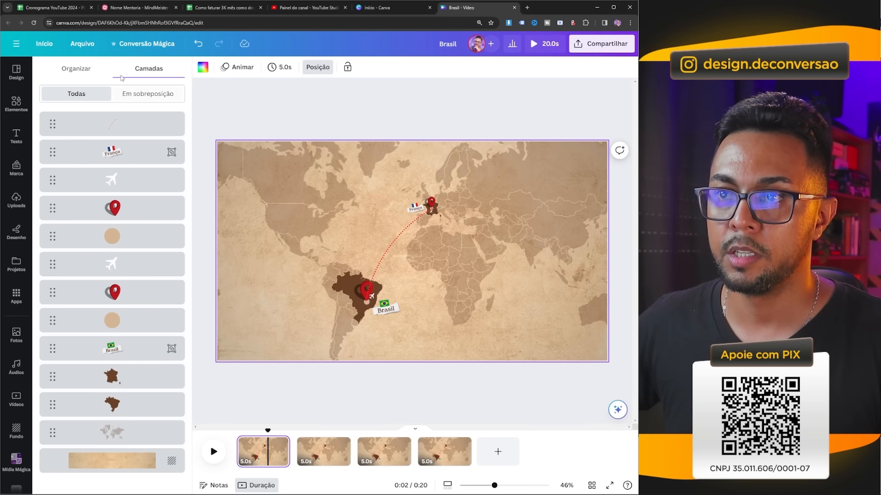
pyautogui.click(130, 407)
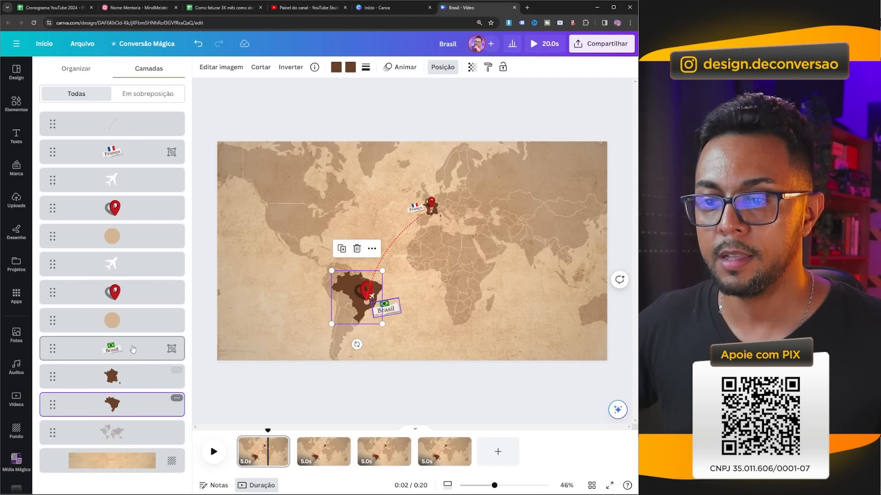
pyautogui.keyDown('shift'); pyautogui.click(115, 124); pyautogui.keyUp('shift')
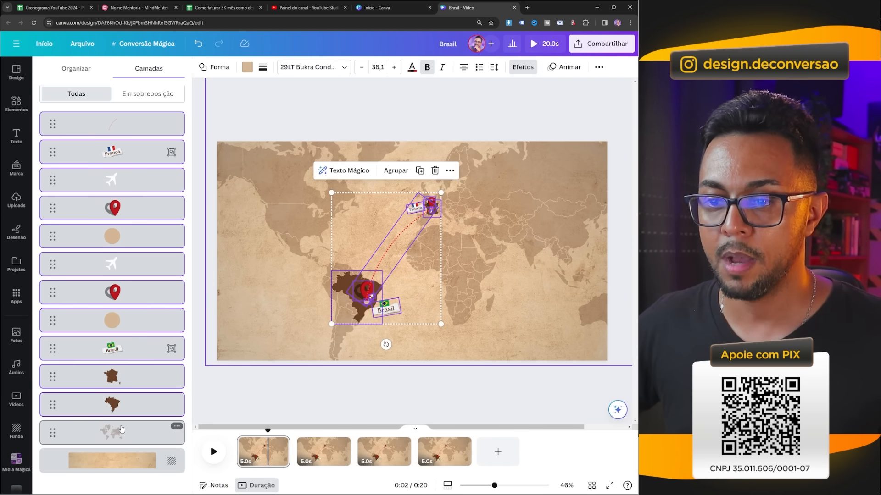
pyautogui.press('Delete')
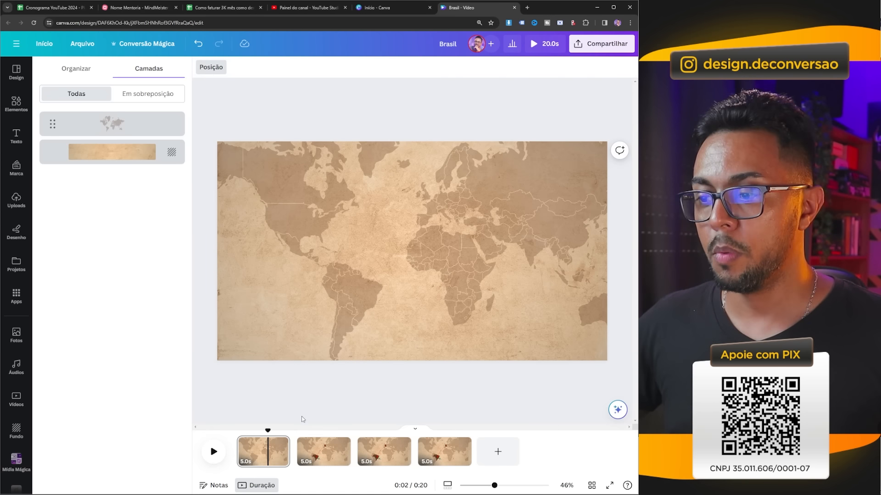
# On the second page, enlarge the map with all its elements and position it so Brazil sits in the middle of the frame
pyautogui.click(316, 449)
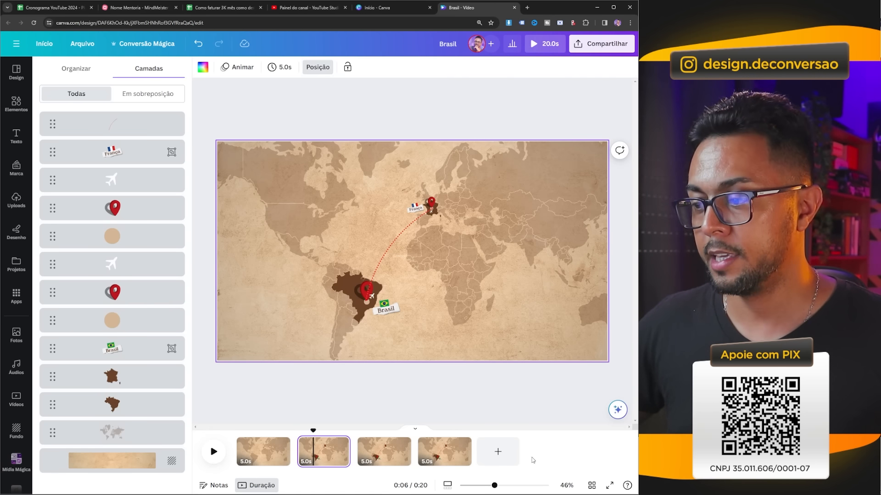
pyautogui.moveTo(494, 486); pyautogui.dragTo(485, 485)
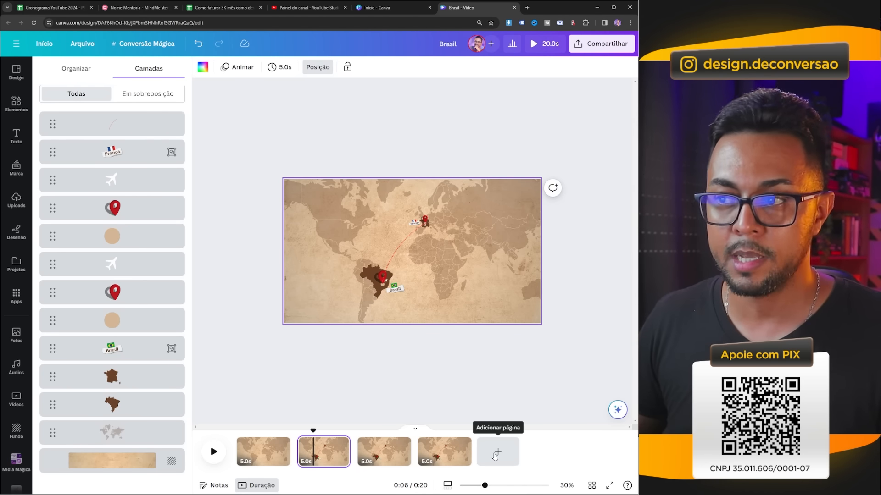
pyautogui.moveTo(481, 488); pyautogui.dragTo(475, 489)
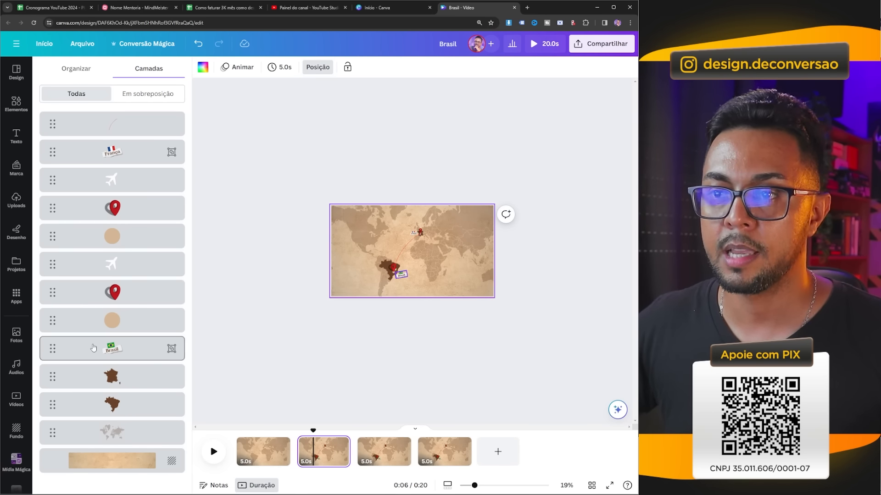
pyautogui.click(123, 126)
pyautogui.keyDown('shift'); pyautogui.click(117, 434); pyautogui.keyUp('shift')
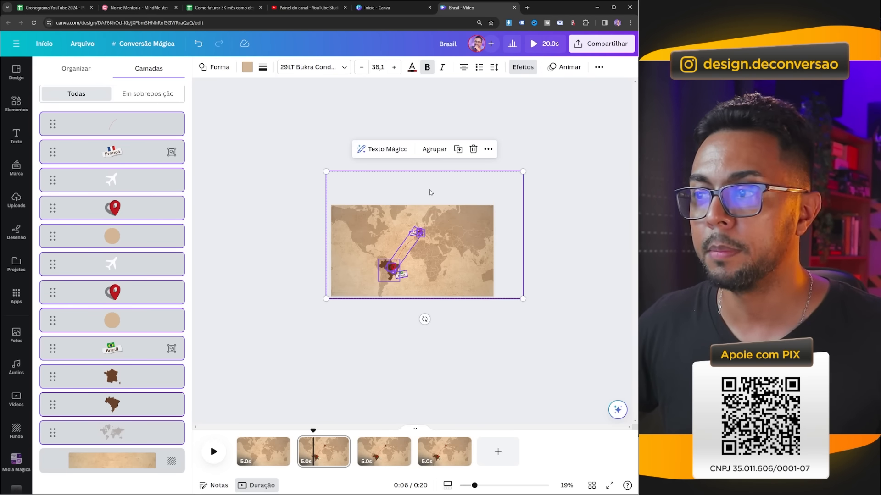
pyautogui.moveTo(526, 173); pyautogui.dragTo(636, 119)
pyautogui.moveTo(424, 262); pyautogui.dragTo(477, 211)
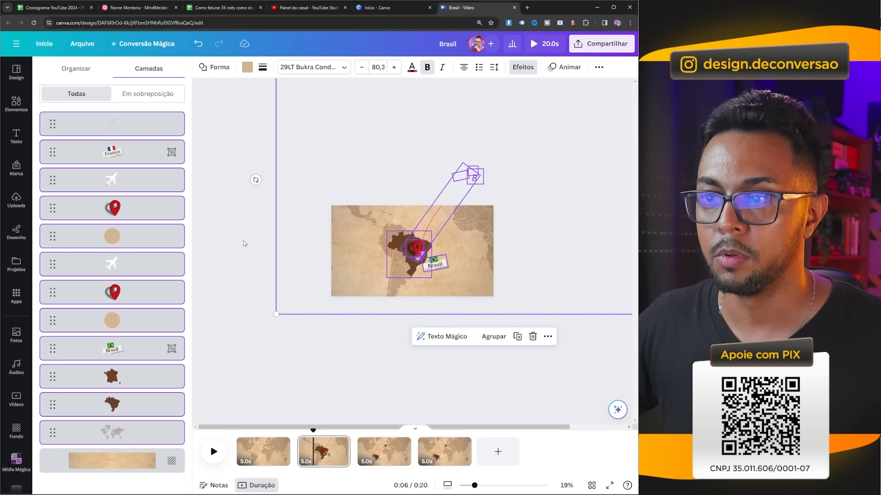
pyautogui.click(245, 252)
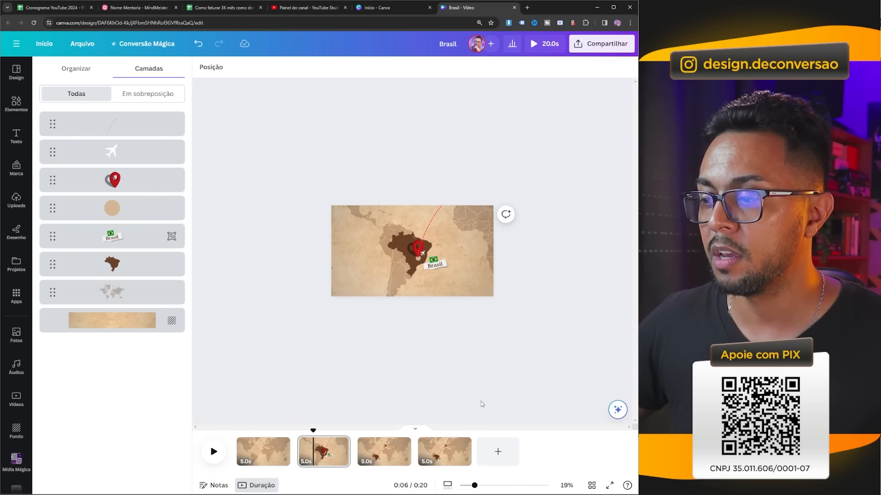
# Delete the red dotted route from the second page and duplicate that page
pyautogui.moveTo(474, 485); pyautogui.dragTo(492, 485)
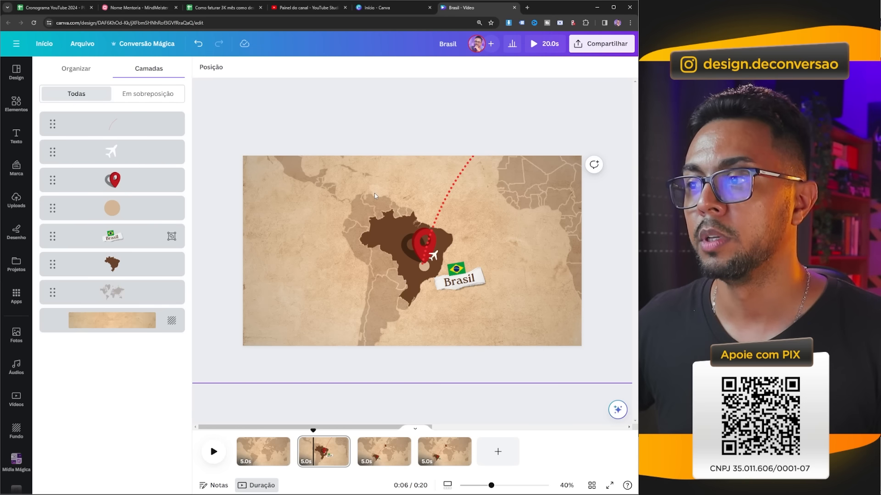
pyautogui.click(452, 191)
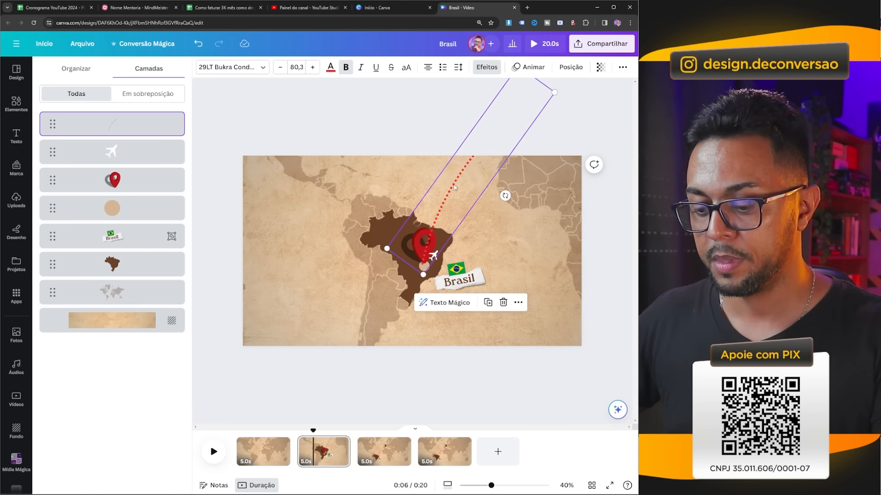
pyautogui.press('Delete')
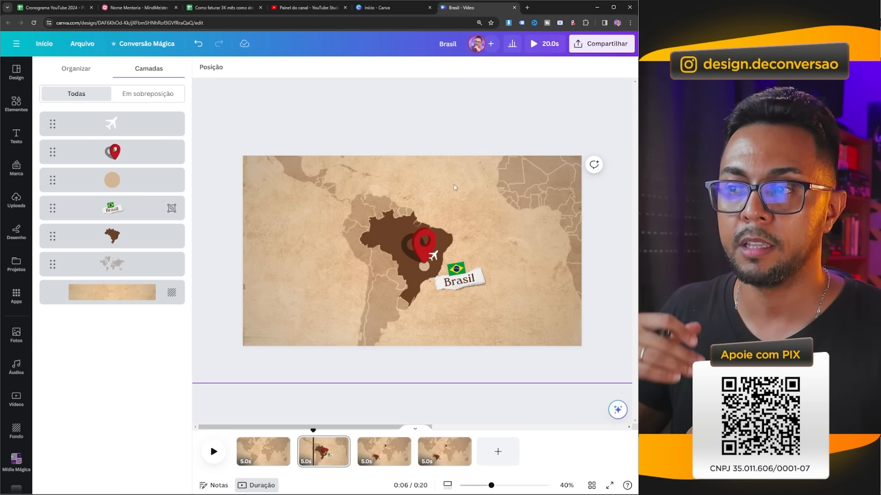
pyautogui.click(328, 450)
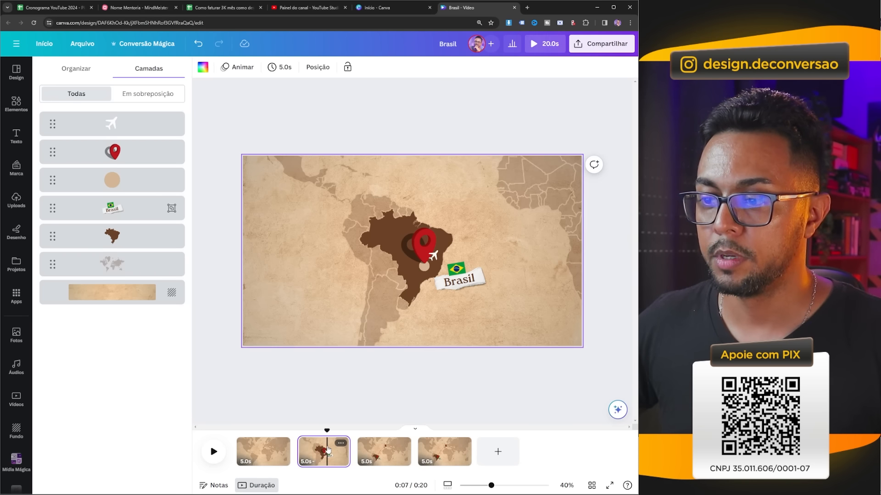
pyautogui.hotkey('ctrl', 'd')
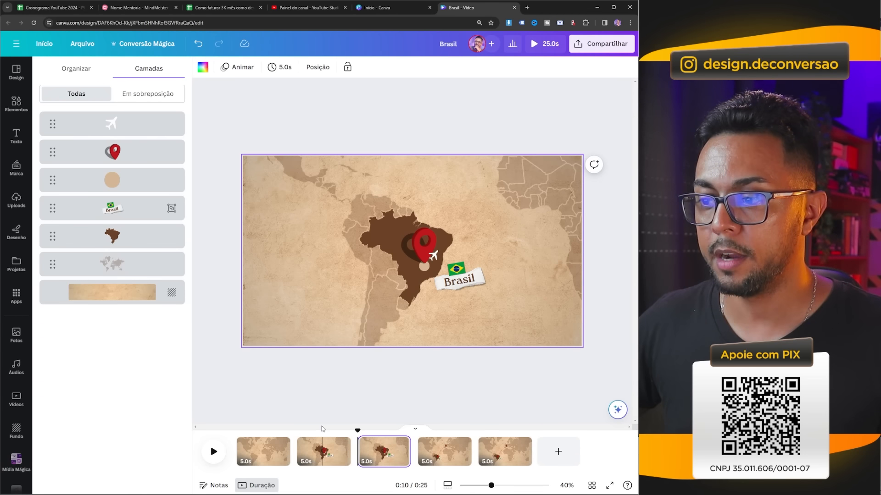
# On the second page, shrink the plane, place it on the circle under the Brazil pin, and set its transparency to 0
pyautogui.click(320, 448)
pyautogui.moveTo(491, 485); pyautogui.dragTo(513, 486)
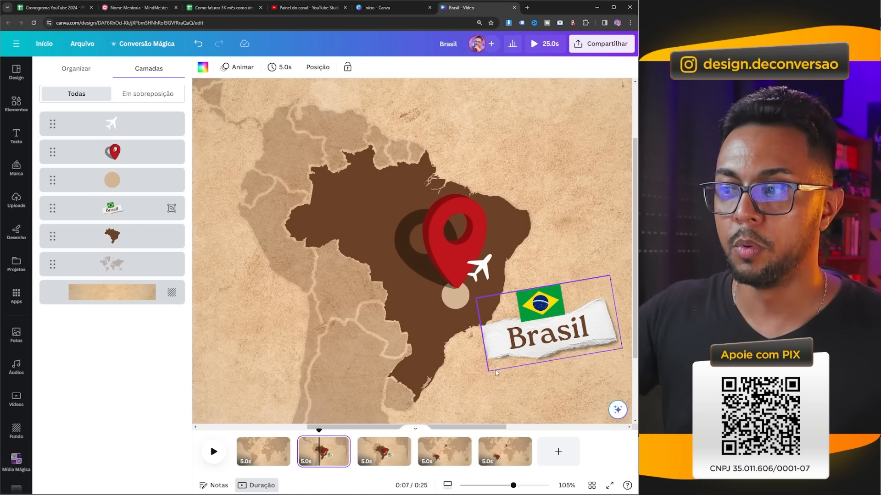
pyautogui.click(482, 275)
pyautogui.moveTo(499, 275); pyautogui.dragTo(471, 314)
pyautogui.click(458, 67)
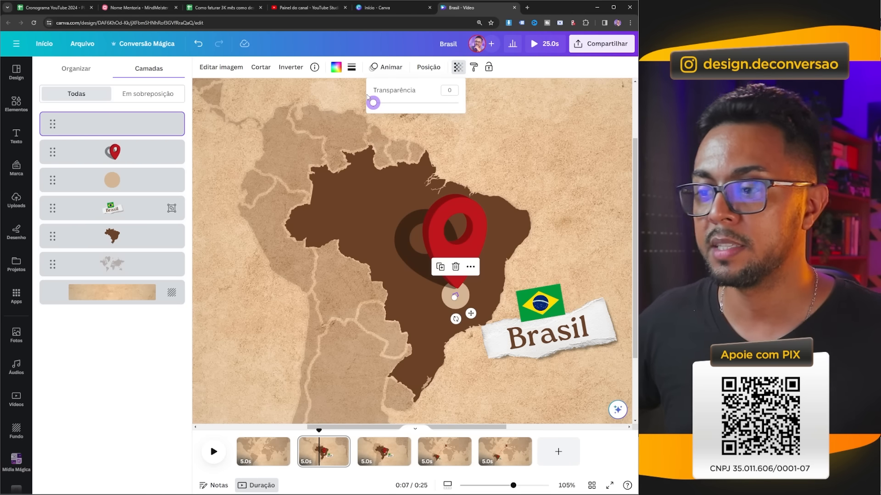
# On the fourth page, enlarge and reposition the map with all its elements so the Brazil to France route fills the frame
pyautogui.click(375, 450)
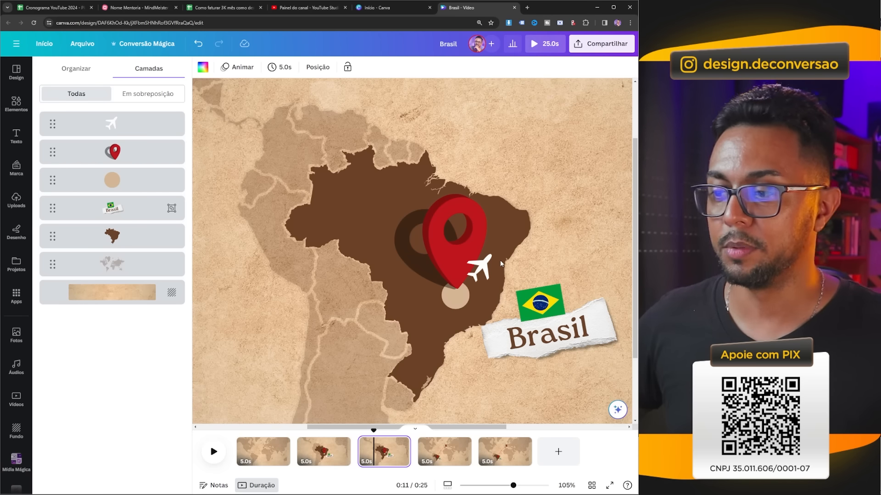
pyautogui.click(450, 452)
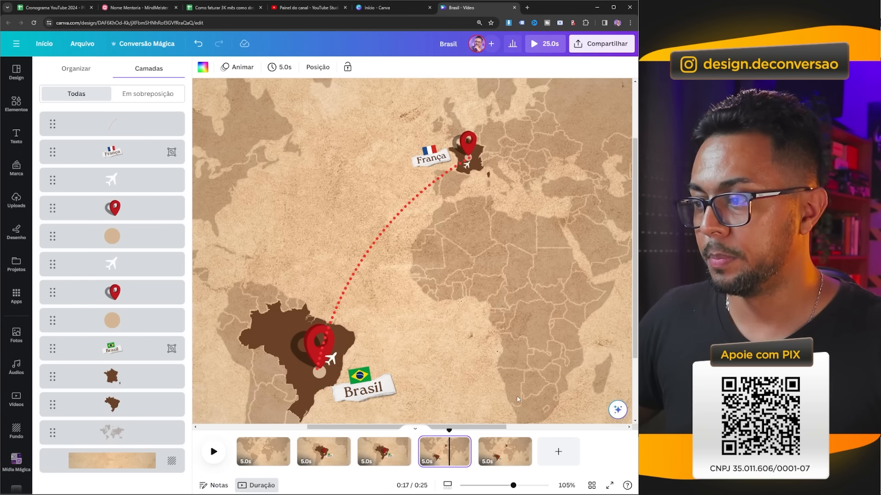
pyautogui.moveTo(513, 487); pyautogui.dragTo(496, 486)
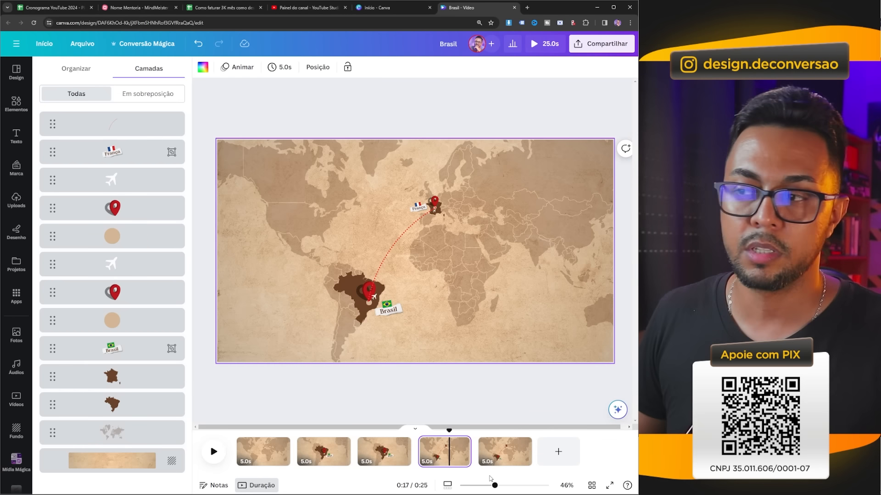
pyautogui.click(144, 433)
pyautogui.keyDown('shift'); pyautogui.click(142, 127); pyautogui.keyUp('shift')
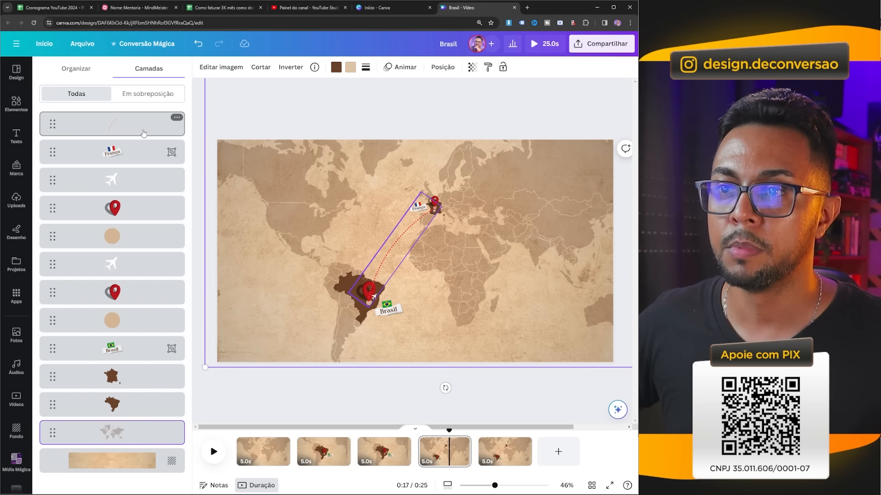
pyautogui.moveTo(494, 485); pyautogui.dragTo(481, 485)
pyautogui.moveTo(564, 142); pyautogui.dragTo(601, 136)
pyautogui.moveTo(480, 205); pyautogui.dragTo(478, 204)
pyautogui.moveTo(606, 114); pyautogui.dragTo(623, 106)
pyautogui.click(325, 186)
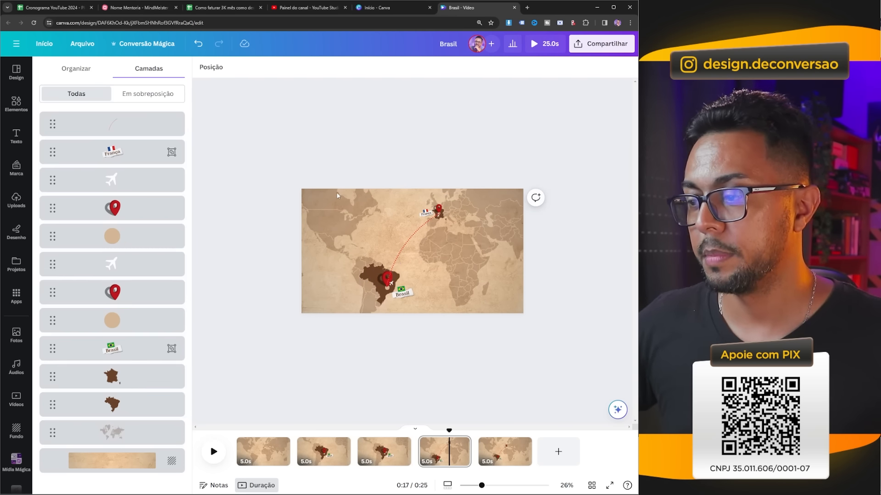
pyautogui.hotkey('ctrl', '0')
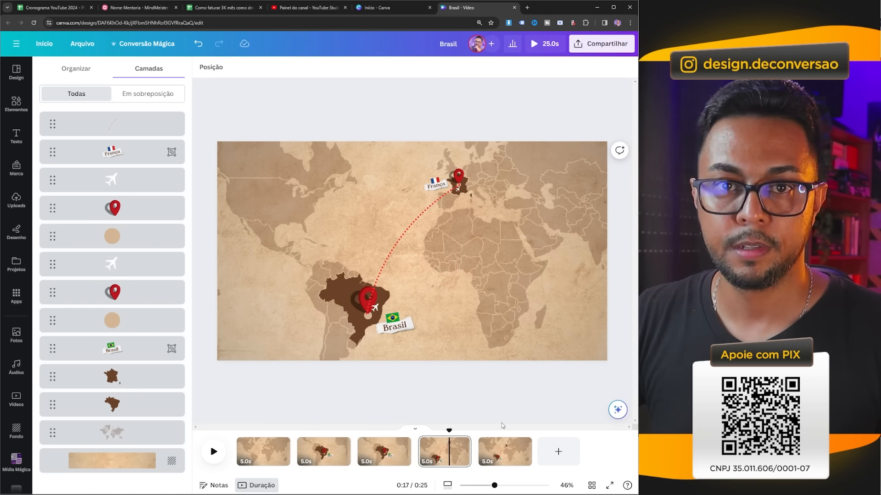
# Delete the França flag label from the fourth page
pyautogui.click(381, 428)
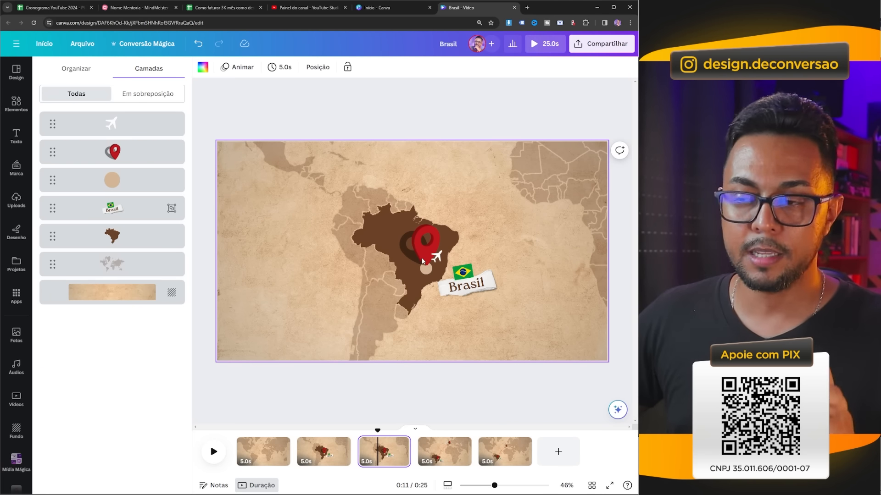
pyautogui.click(439, 450)
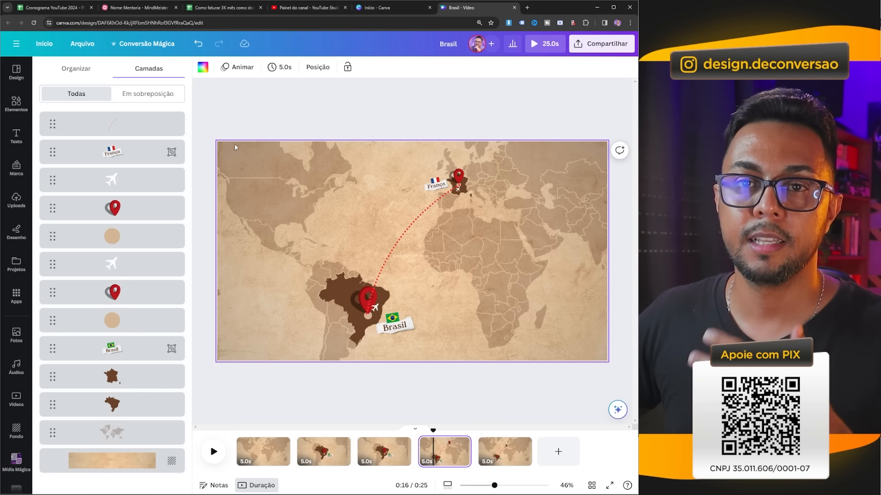
pyautogui.click(136, 152)
pyautogui.press('Delete')
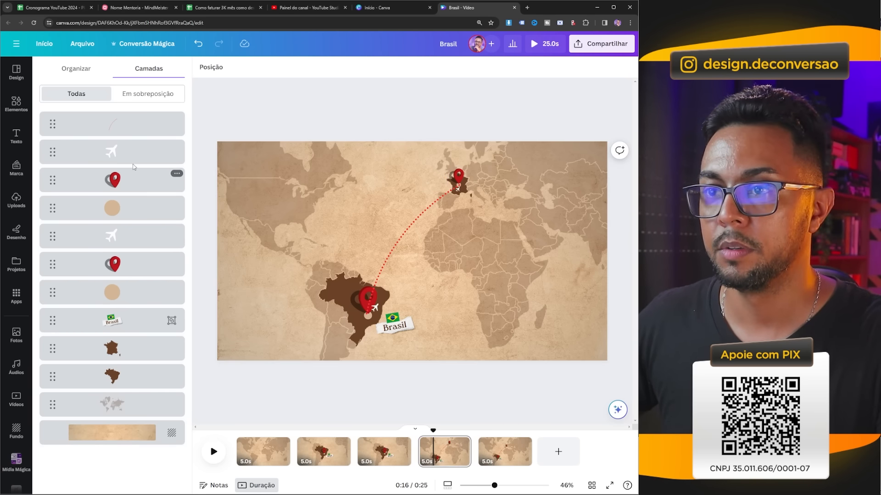
# Delete the France pin, its circle, its plane and the dark France shape from the fourth page
pyautogui.click(146, 185)
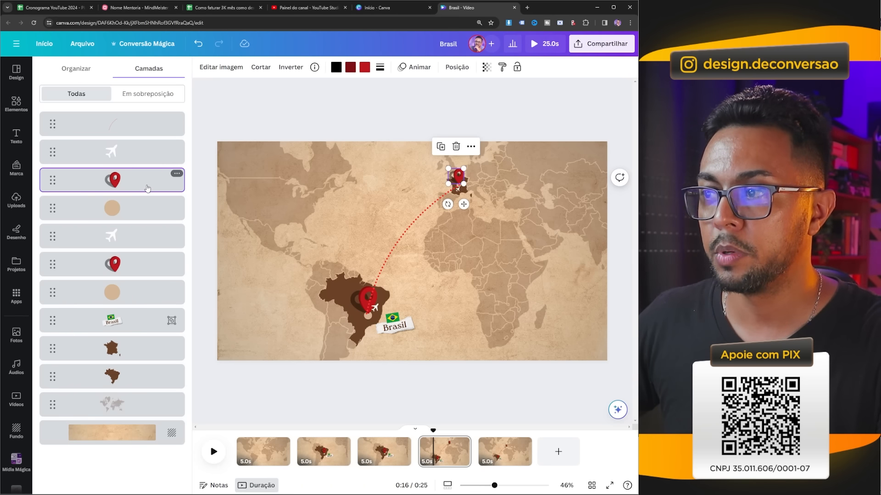
pyautogui.press('Delete')
pyautogui.click(503, 485)
pyautogui.click(139, 185)
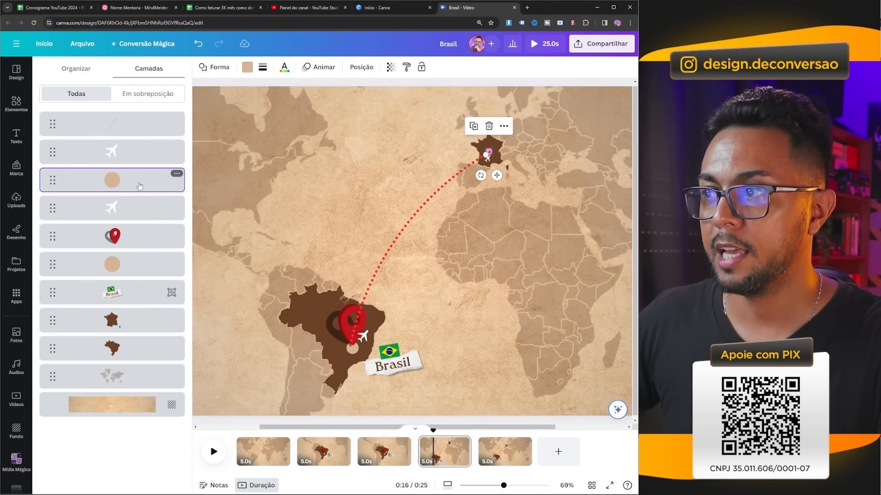
pyautogui.press('Delete')
pyautogui.click(148, 158)
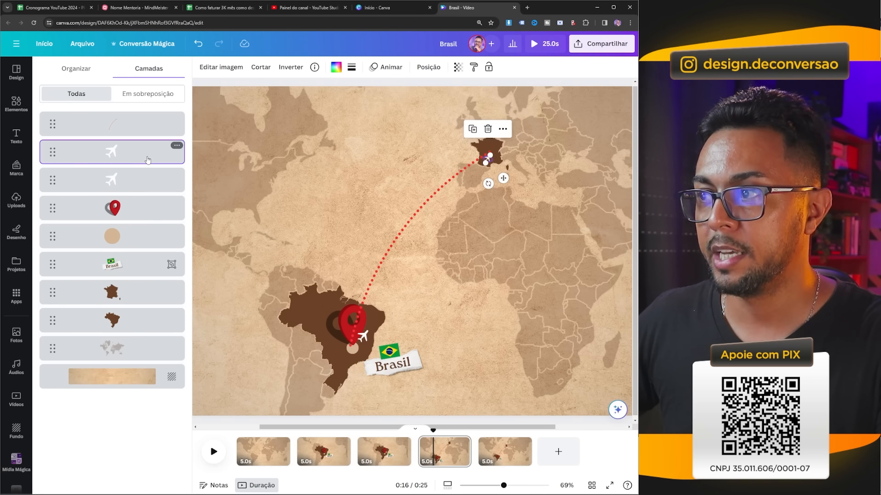
pyautogui.press('Delete')
pyautogui.click(130, 269)
pyautogui.press('Delete')
pyautogui.click(91, 242)
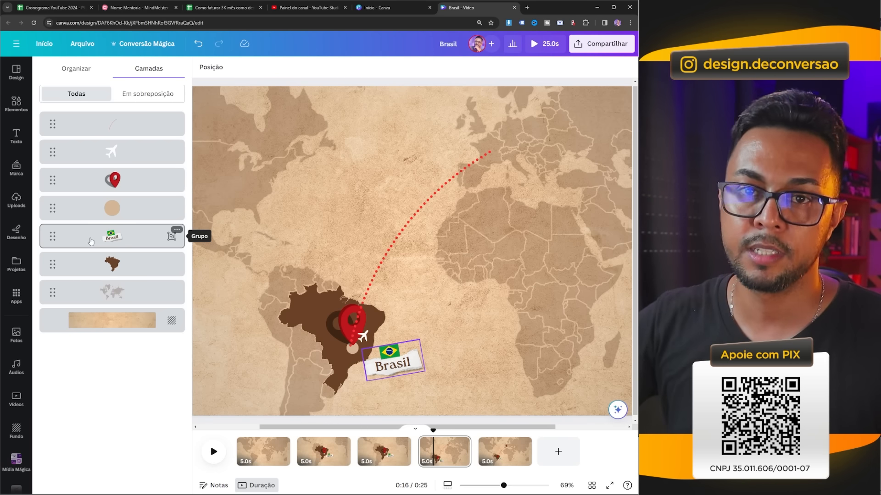
# On the fifth page, enlarge and reposition the map with all its elements to frame France, and remove the Brazil elements
pyautogui.click(503, 449)
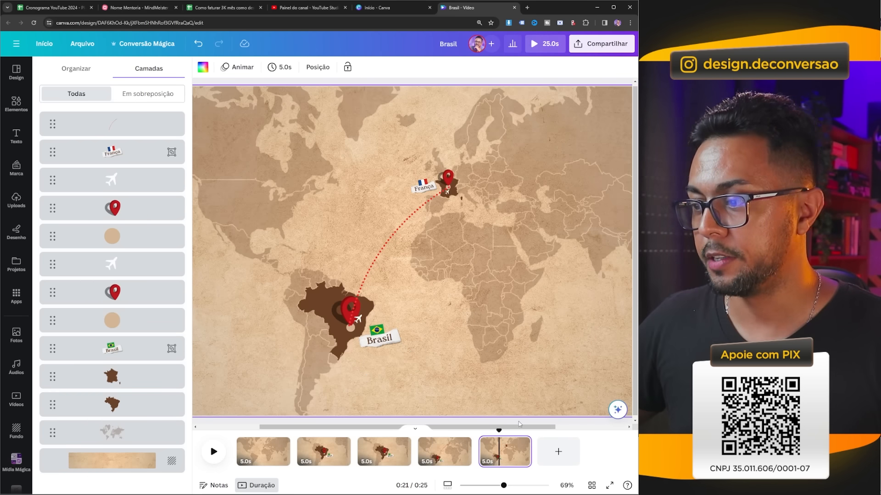
pyautogui.moveTo(504, 485); pyautogui.dragTo(482, 487)
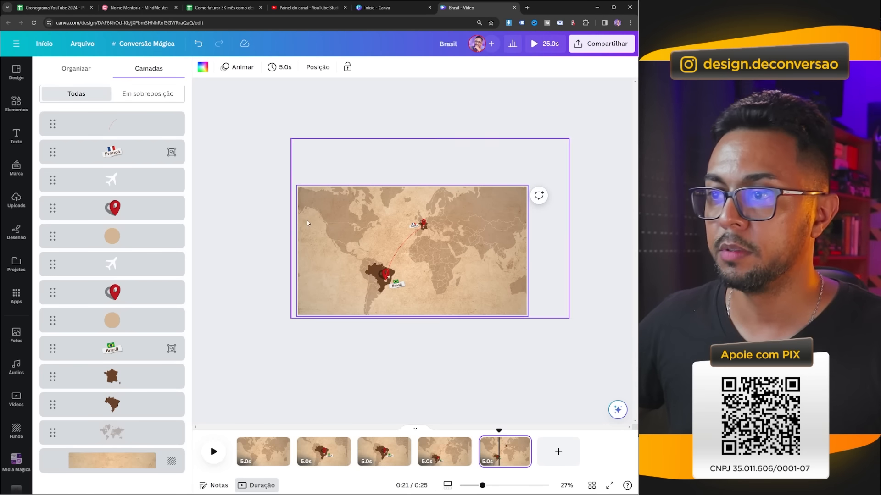
pyautogui.moveTo(275, 151); pyautogui.dragTo(430, 250)
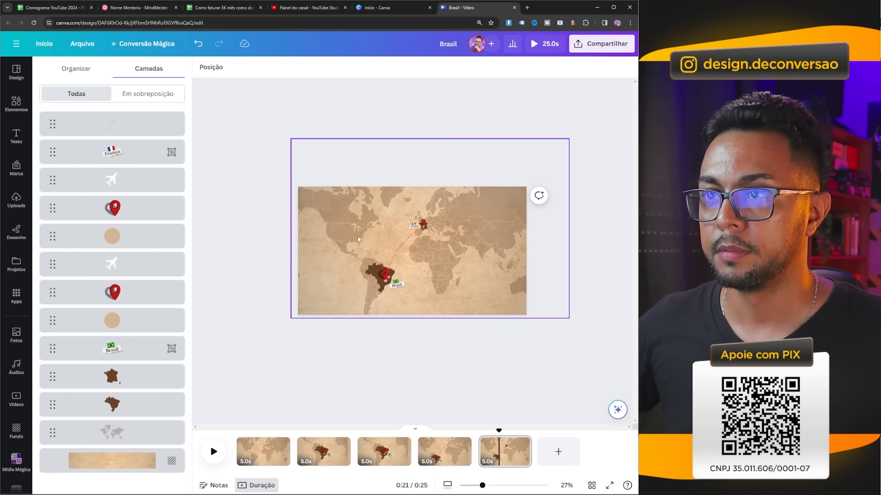
pyautogui.click(135, 139)
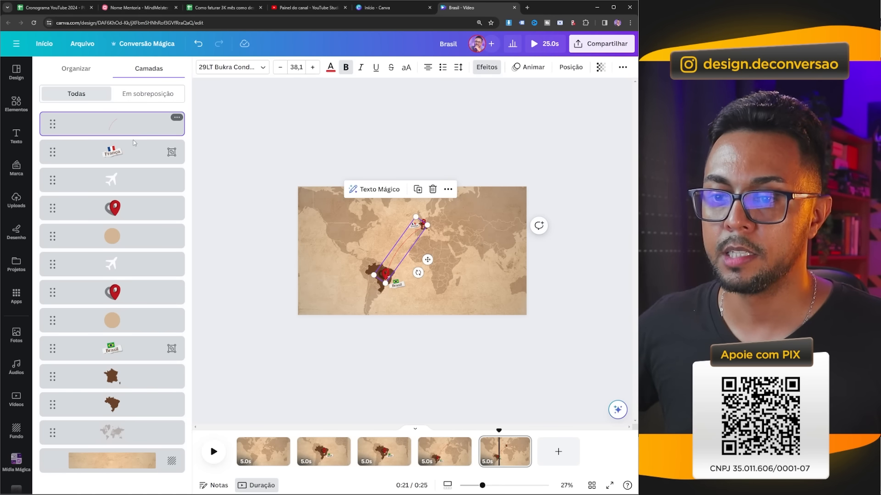
pyautogui.keyDown('shift'); pyautogui.click(145, 422); pyautogui.keyUp('shift')
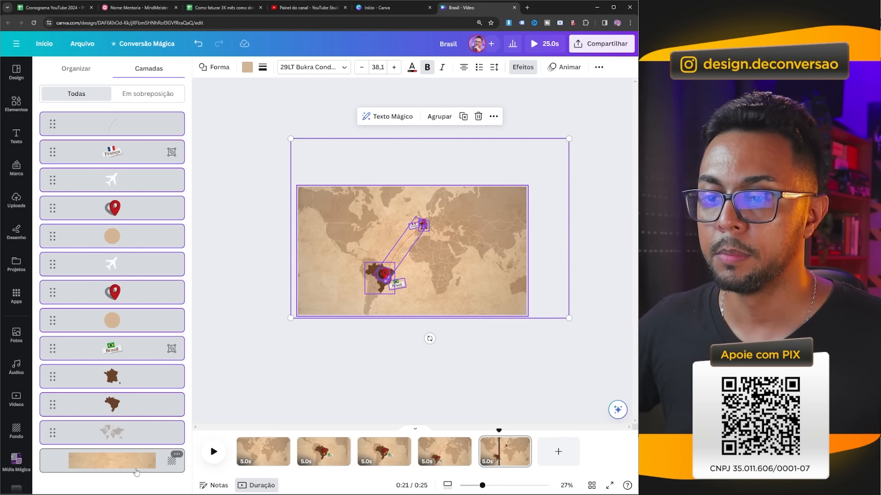
pyautogui.moveTo(568, 138); pyautogui.dragTo(598, 38)
pyautogui.moveTo(462, 204); pyautogui.dragTo(474, 232)
pyautogui.click(263, 195)
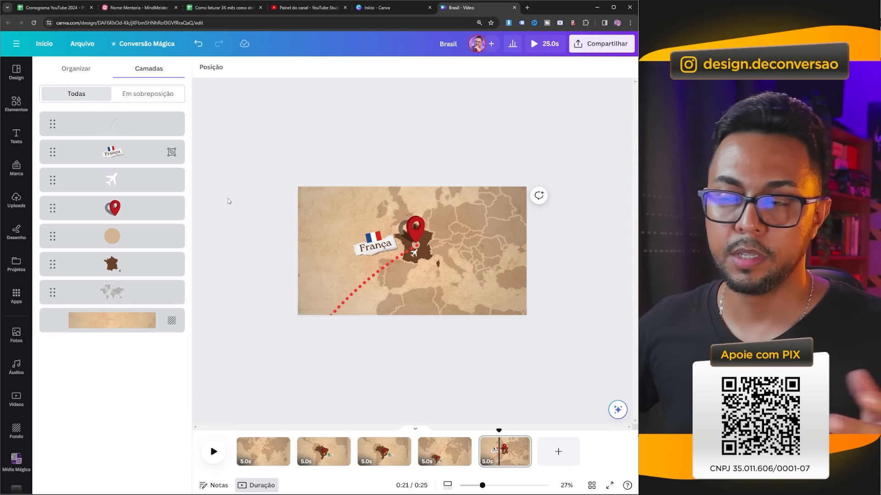
# Delete the red dotted route from the fifth page and duplicate that page
pyautogui.moveTo(481, 486); pyautogui.dragTo(496, 486)
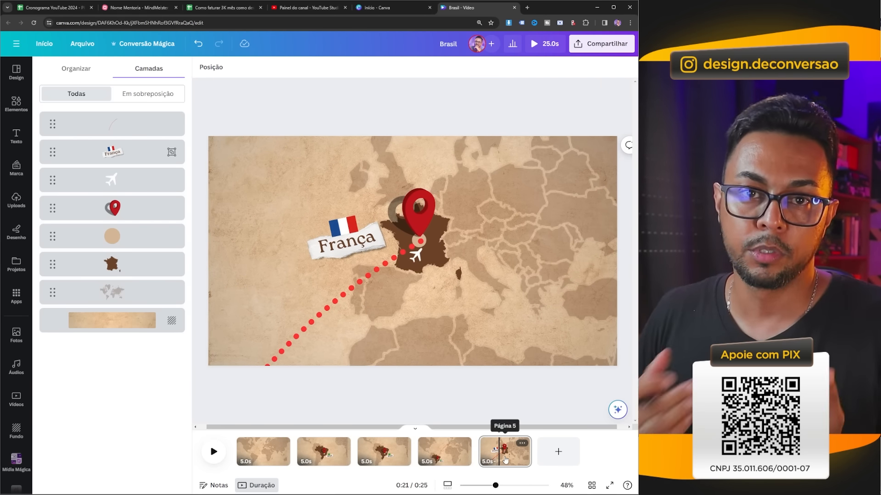
pyautogui.click(340, 305)
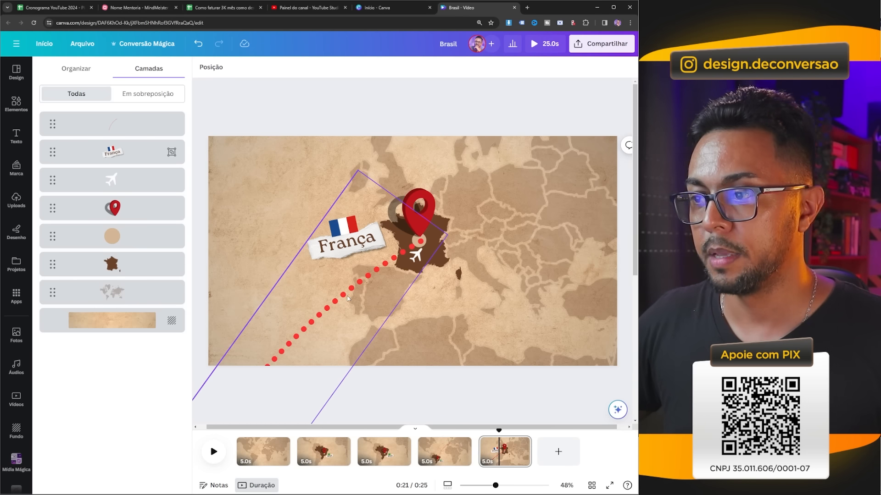
pyautogui.press('Delete')
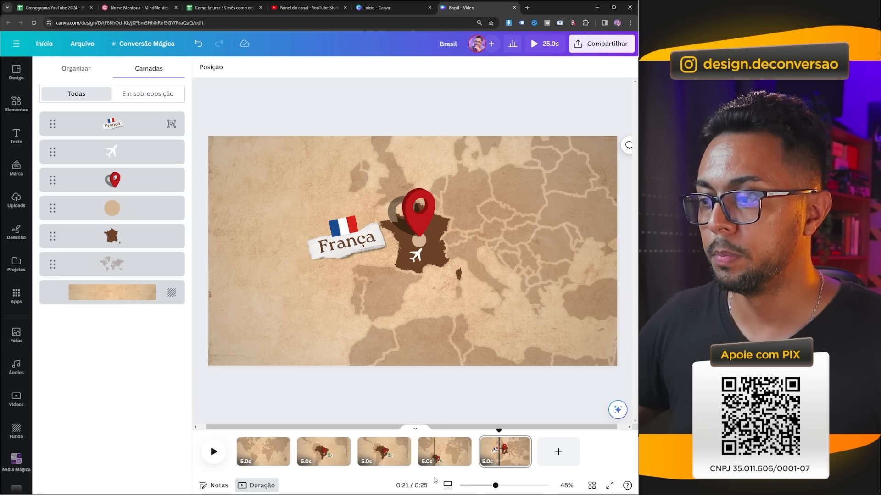
pyautogui.click(514, 459)
pyautogui.hotkey('ctrl', 'd')
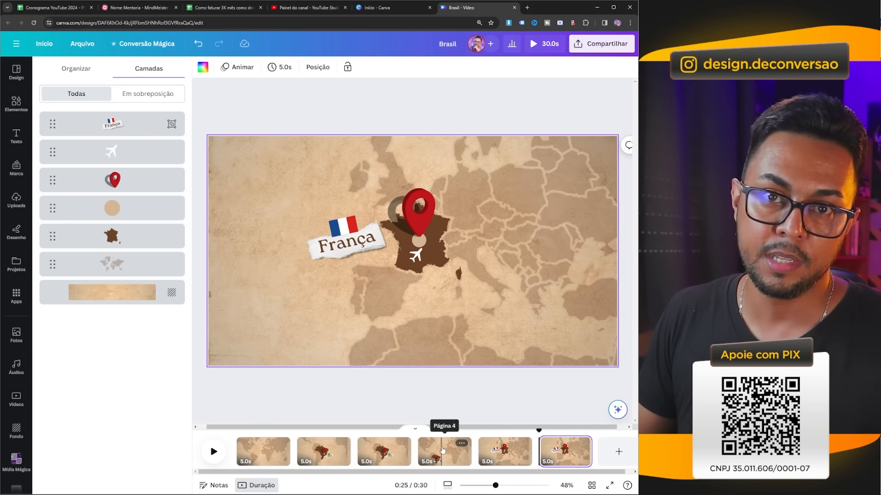
# On the sixth page, shrink the plane, place it on the circle under the France pin, and set its transparency to 0
pyautogui.click(498, 452)
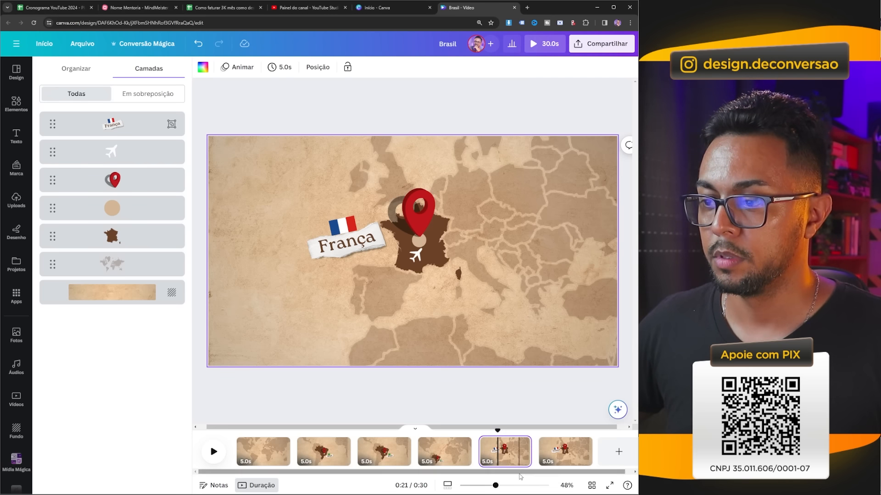
pyautogui.click(561, 454)
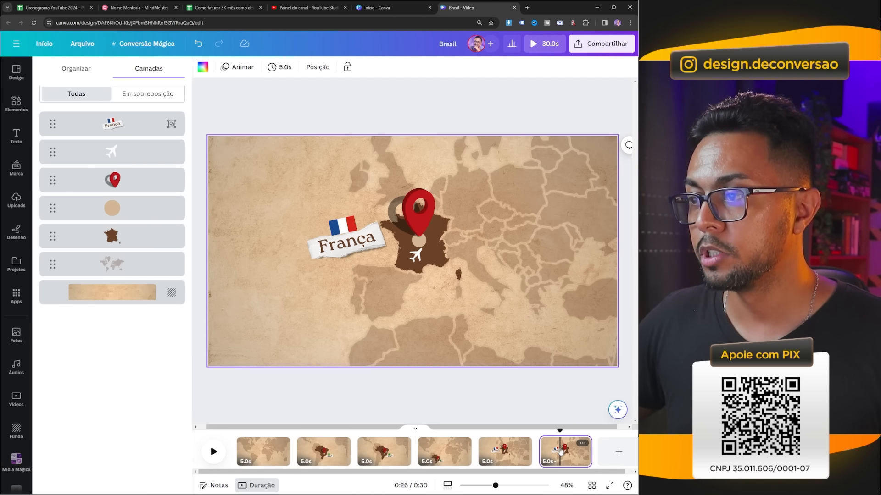
pyautogui.click(419, 260)
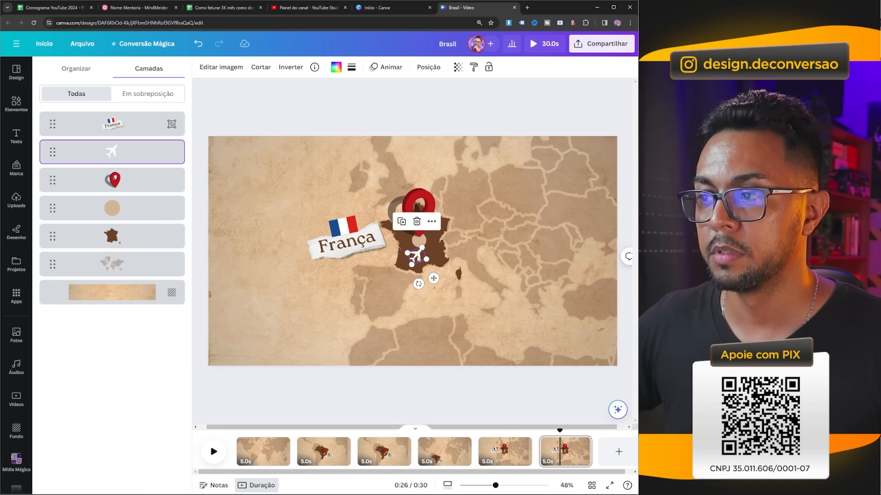
pyautogui.moveTo(426, 259)
pyautogui.mouseDown()
pyautogui.moveTo(417, 257)
pyautogui.moveTo(441, 263)
pyautogui.mouseUp()
pyautogui.click(458, 67)
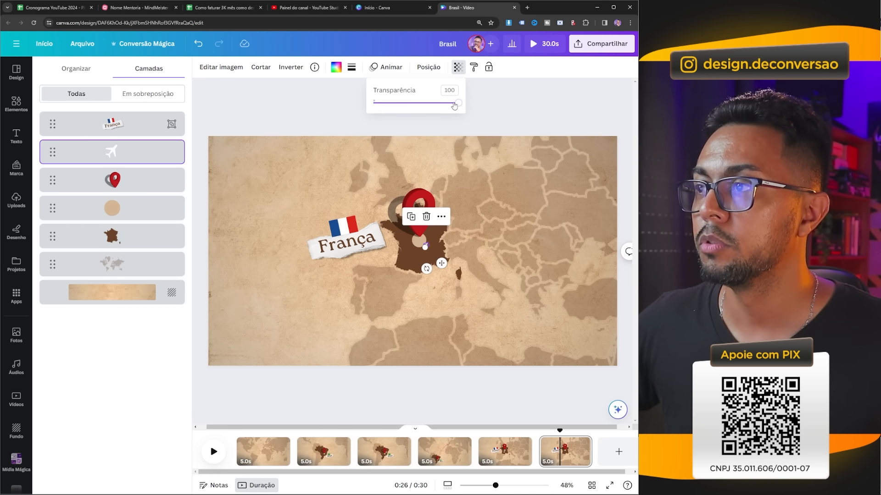
pyautogui.click(330, 106)
pyautogui.click(332, 106)
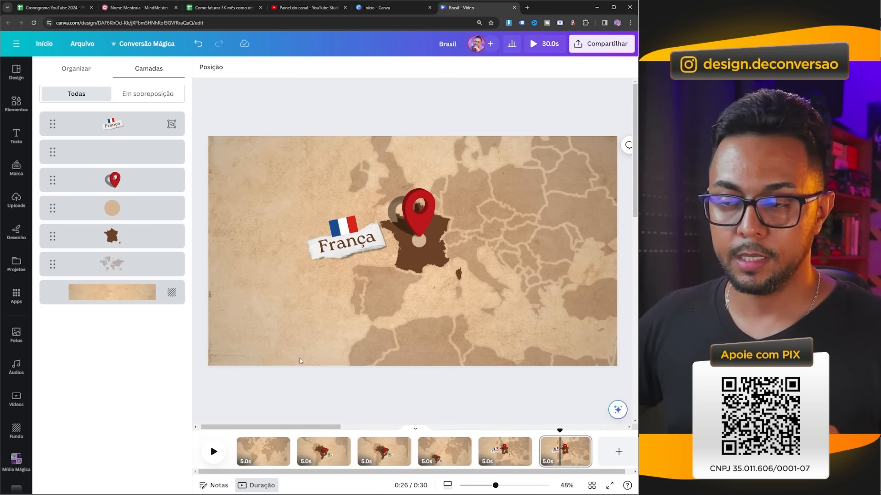
# Review all six pages in order, from the plain world map to the France close-up, and return to the first page
pyautogui.click(264, 447)
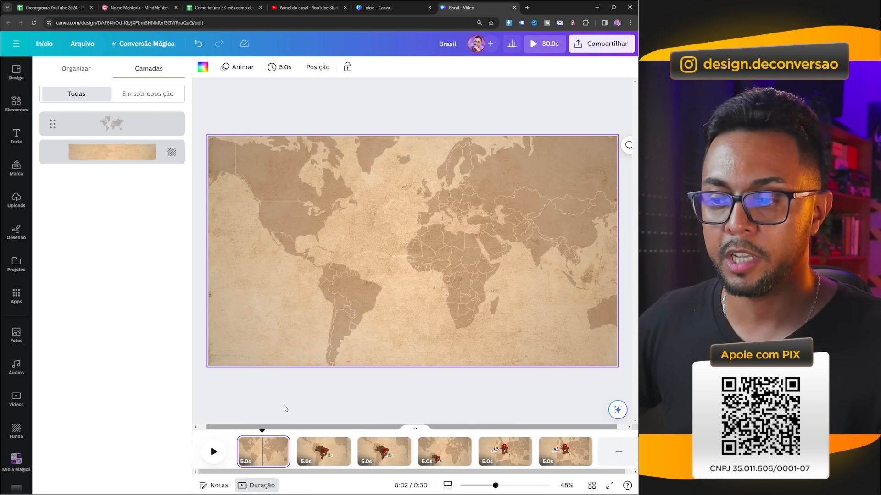
pyautogui.click(322, 443)
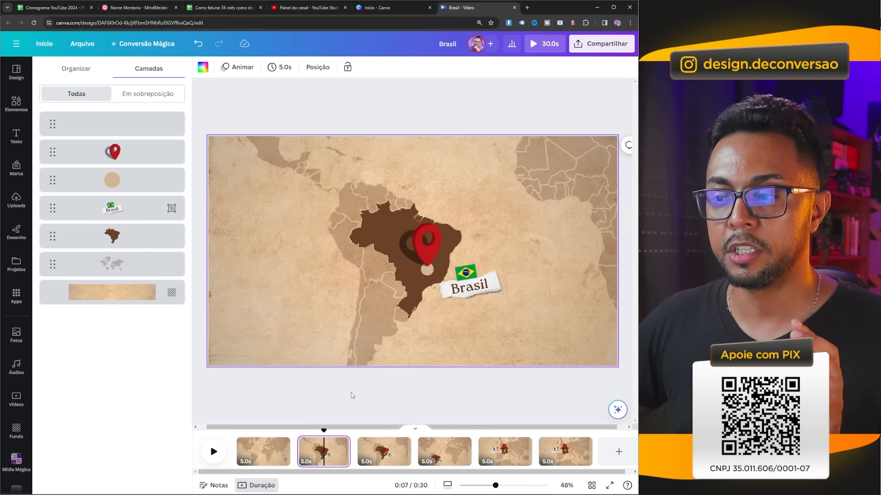
pyautogui.click(375, 447)
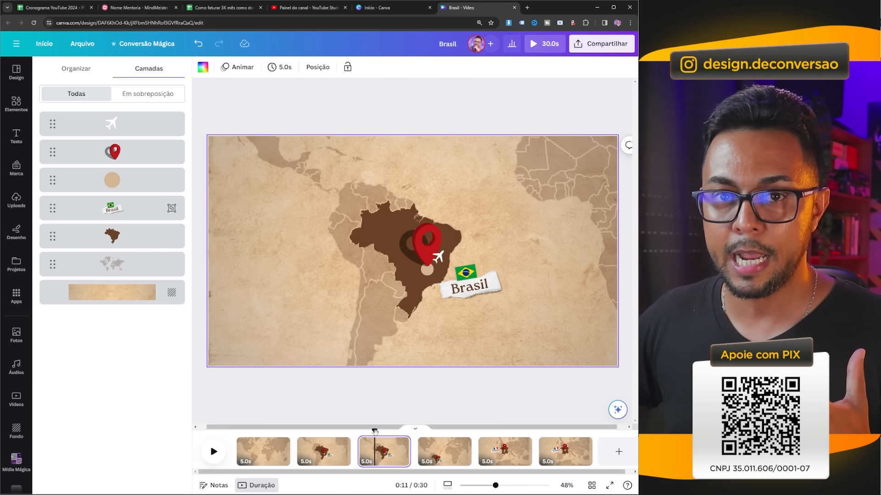
pyautogui.click(428, 447)
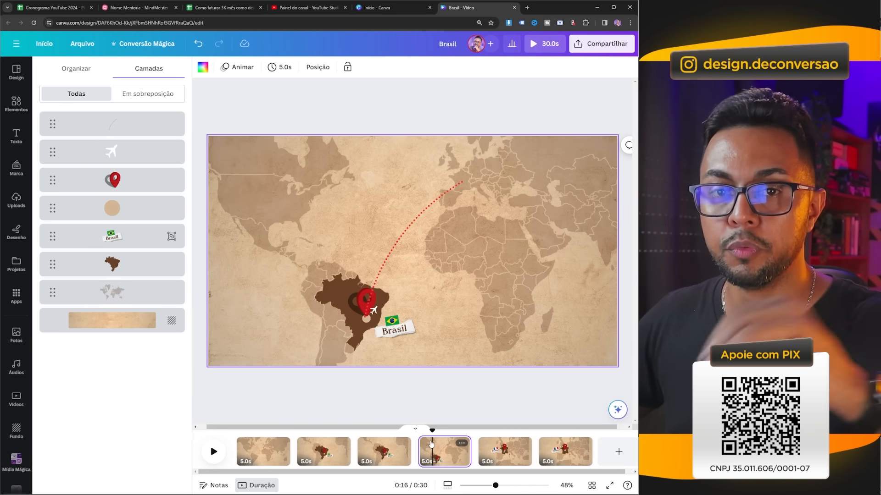
pyautogui.click(490, 449)
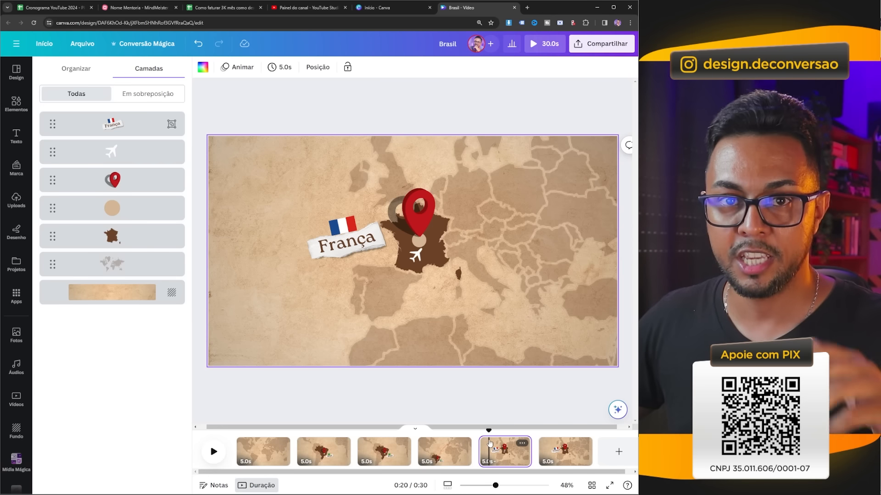
pyautogui.click(555, 451)
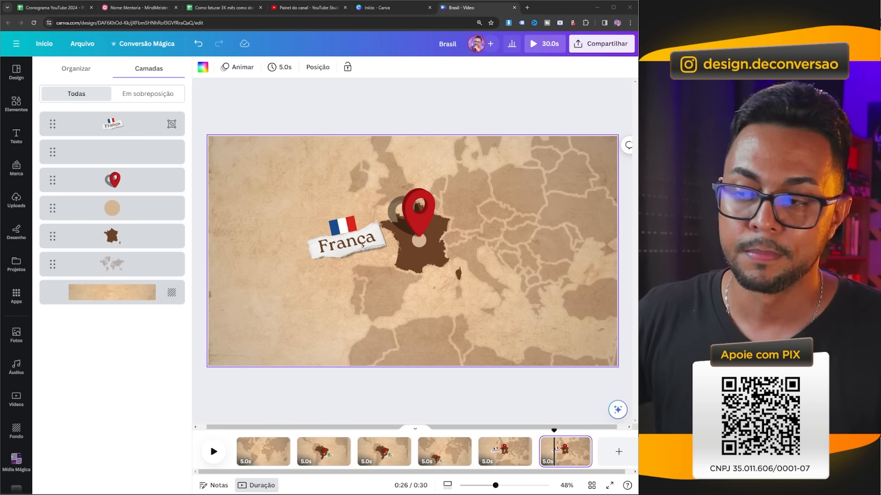
pyautogui.click(277, 445)
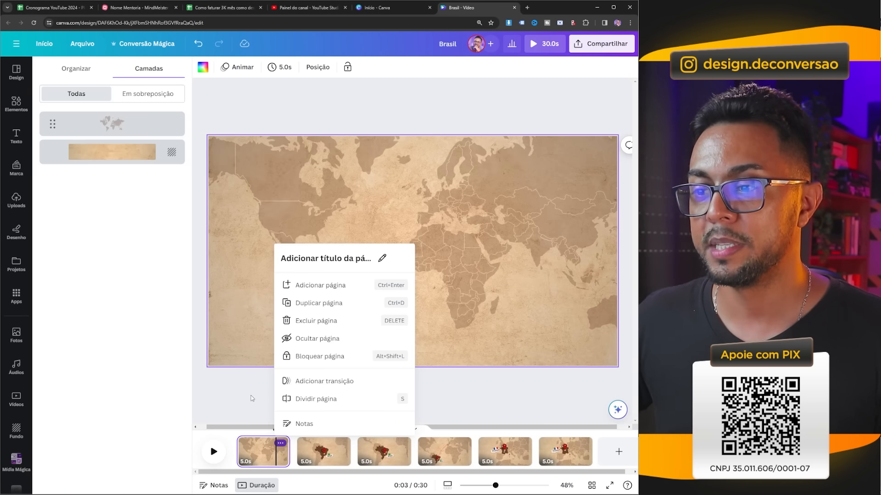
pyautogui.click(250, 393)
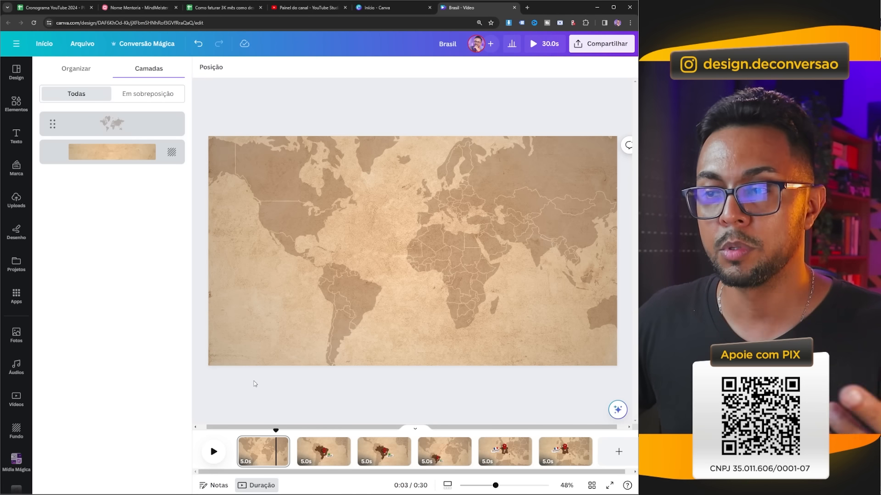
# On the second page, give the dark Brazil shape the Revelar animation on entry only, with an upward direction and a slower speed
pyautogui.click(307, 444)
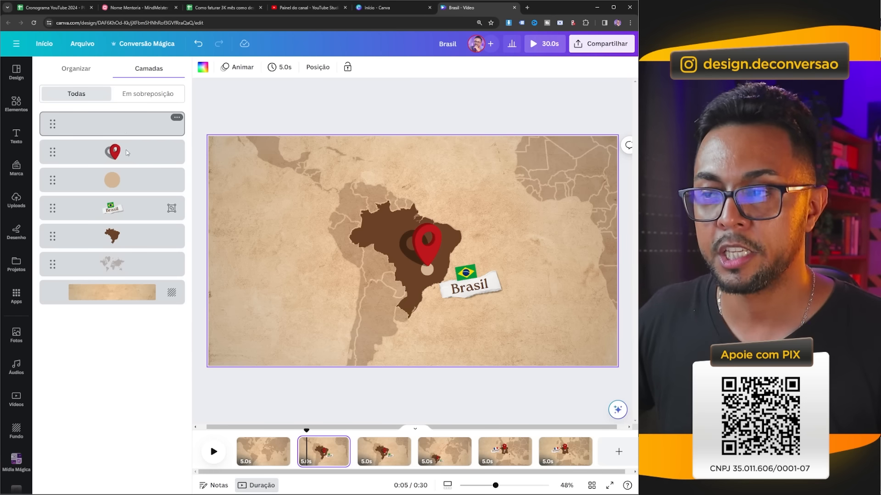
pyautogui.click(113, 237)
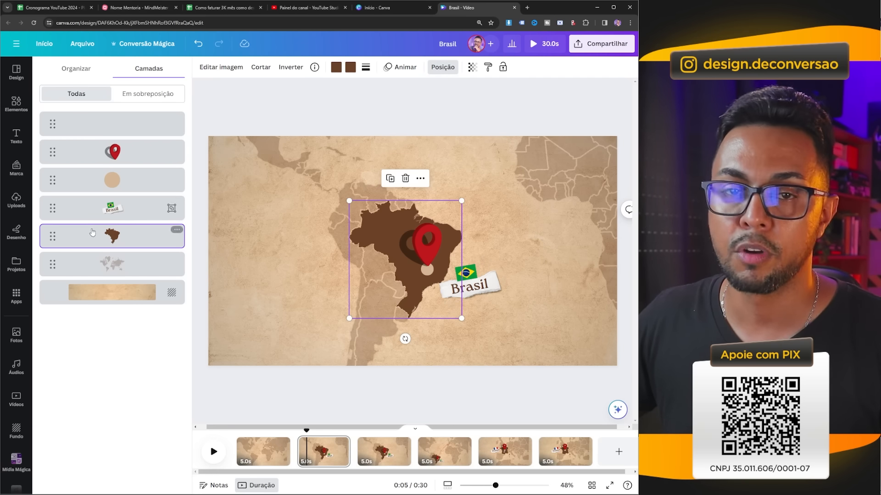
pyautogui.click(403, 69)
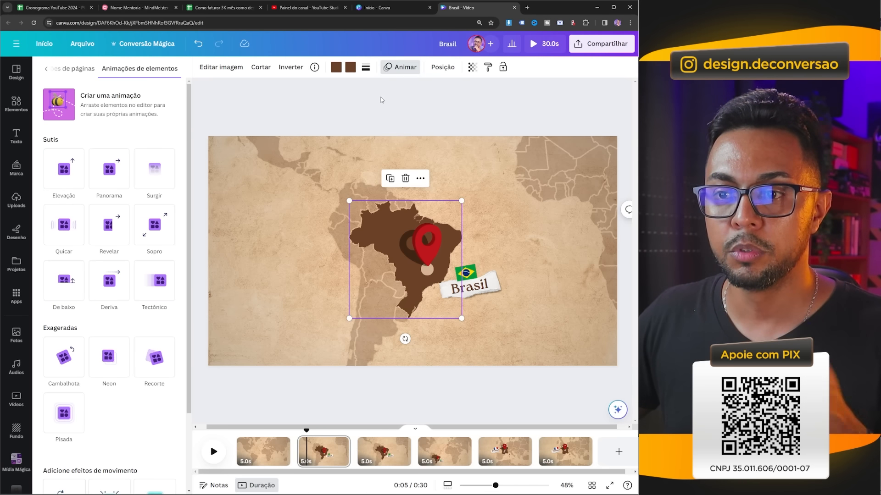
pyautogui.click(100, 233)
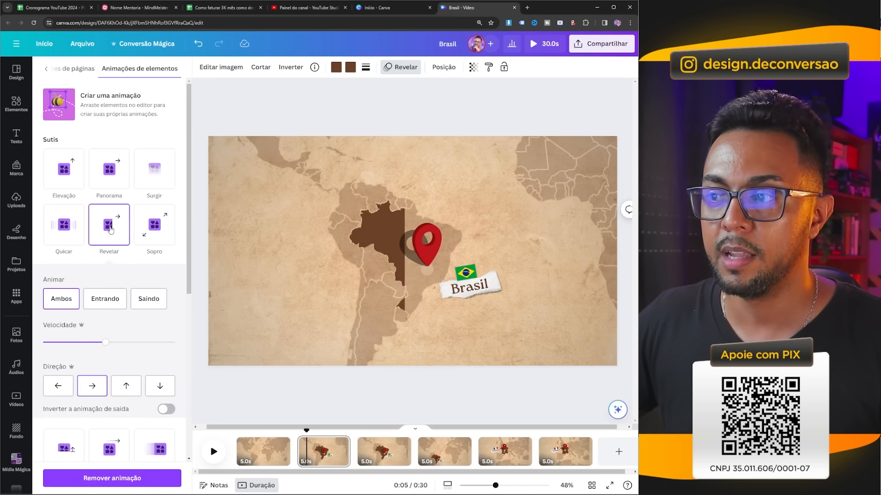
pyautogui.click(105, 299)
pyautogui.click(129, 385)
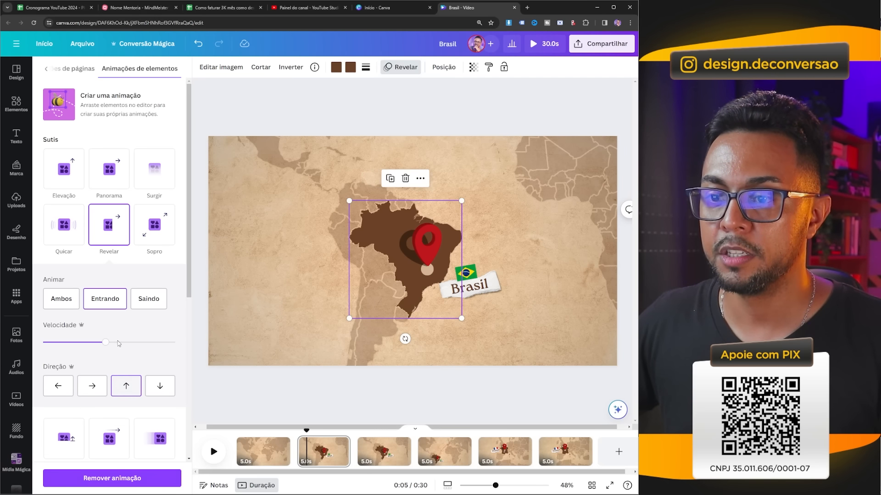
pyautogui.click(127, 390)
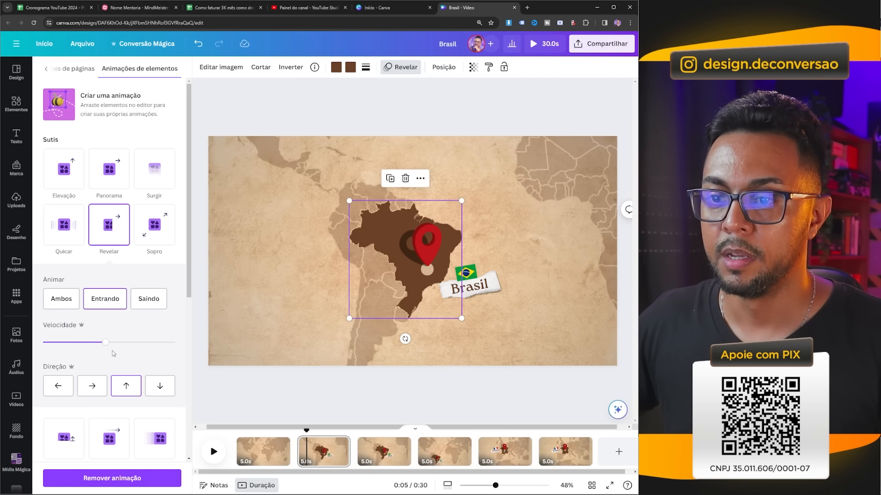
pyautogui.moveTo(81, 345); pyautogui.dragTo(67, 345)
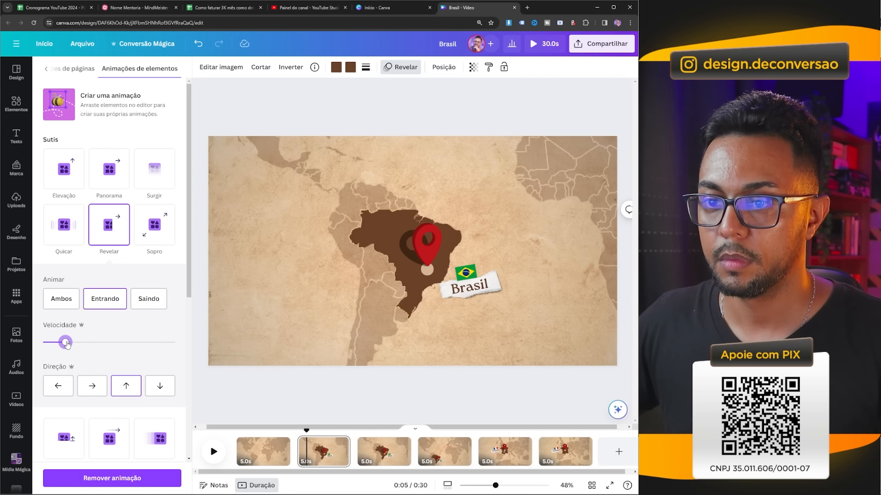
pyautogui.moveTo(66, 345); pyautogui.dragTo(75, 347)
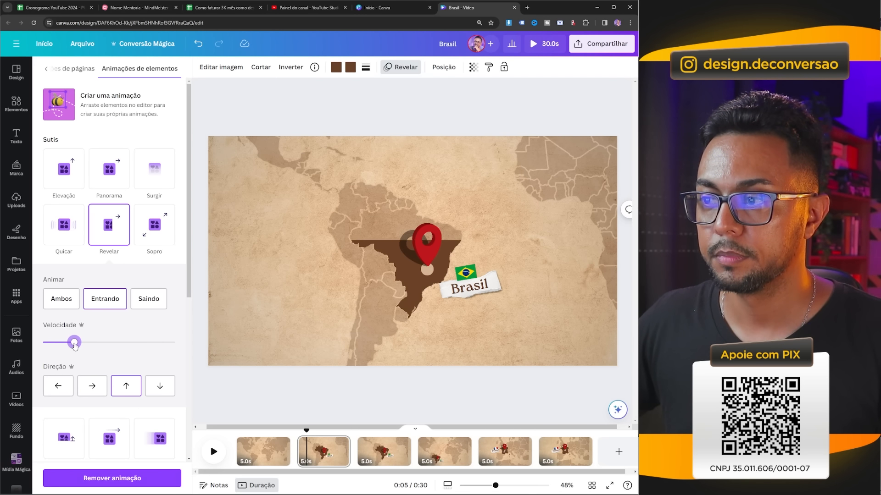
# Fine-tune the speed of the Brazil shape's Revelar animation, making it somewhat faster
pyautogui.moveTo(79, 345); pyautogui.dragTo(93, 344)
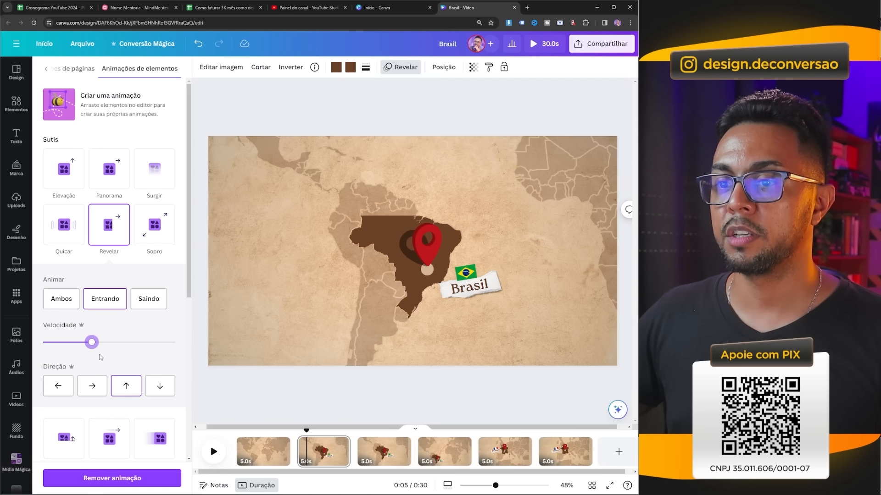
pyautogui.moveTo(93, 345); pyautogui.dragTo(103, 344)
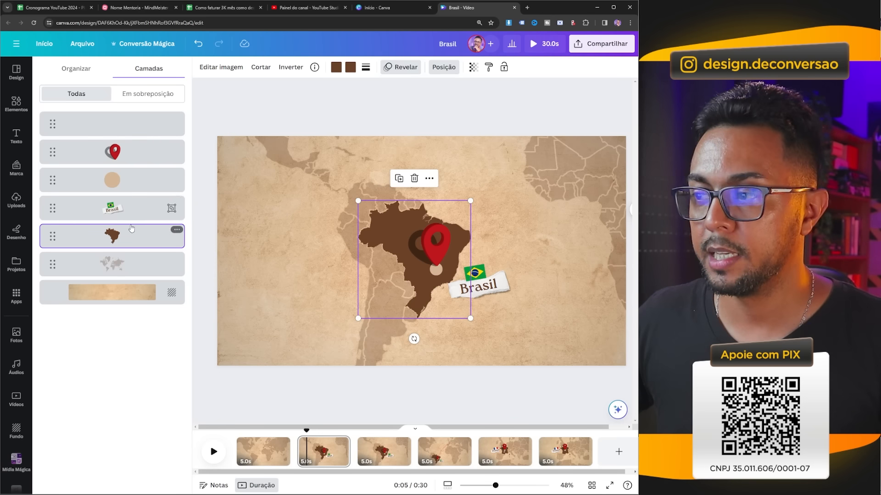
# Give the grouped Brasil label with the flag the Recorte animation on entry only
pyautogui.click(138, 210)
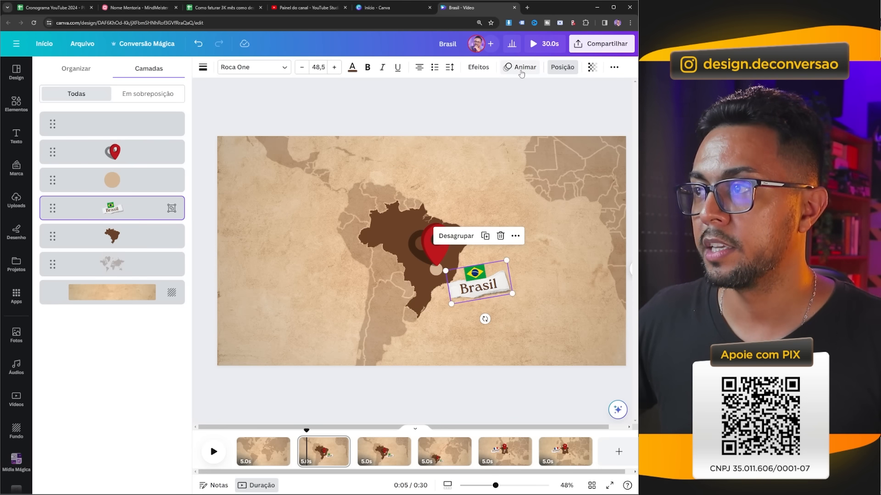
pyautogui.click(519, 69)
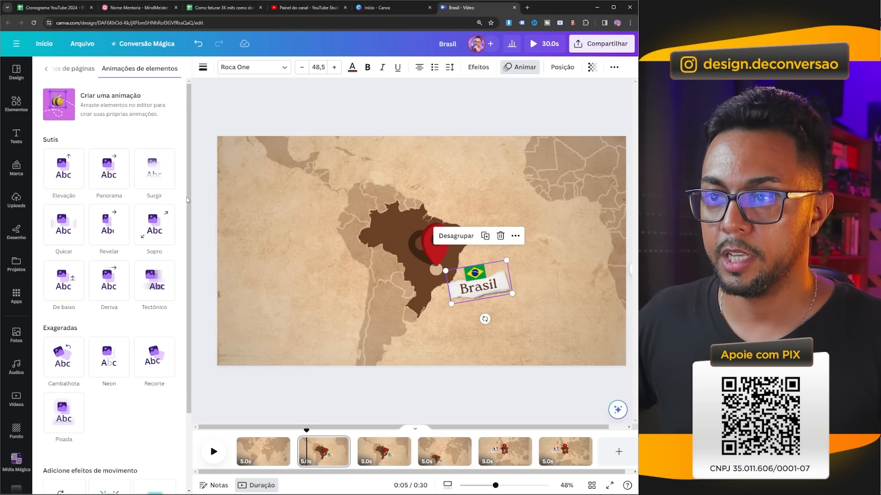
pyautogui.scroll(-1, 187, 201)
pyautogui.click(154, 315)
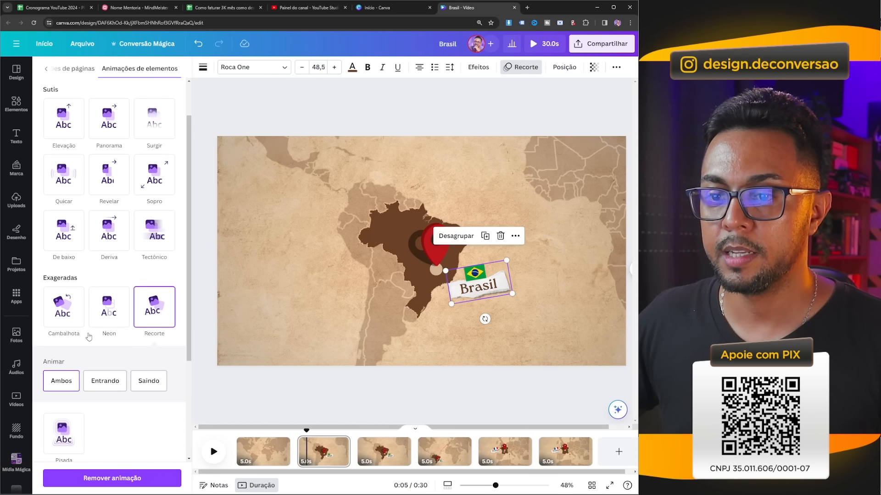
pyautogui.click(114, 385)
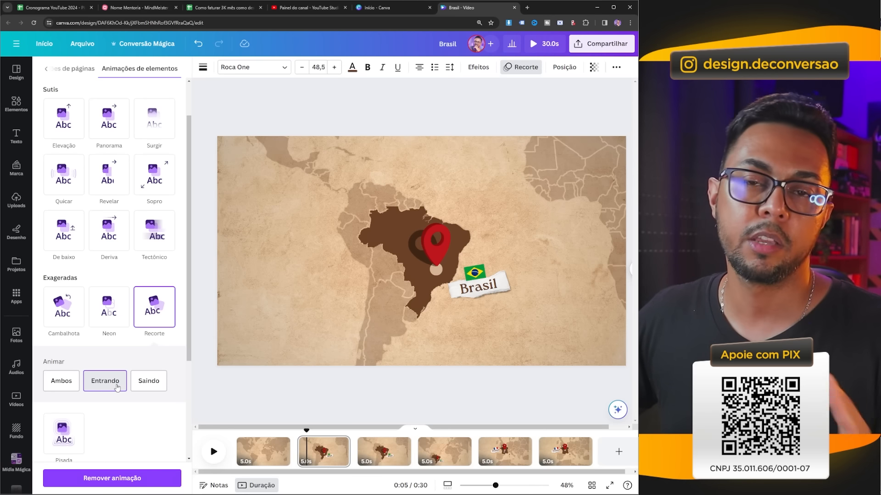
# Give the beige circle under the pin the Elevação animation on entry only, upward and at a slower speed
pyautogui.click(564, 69)
pyautogui.click(143, 185)
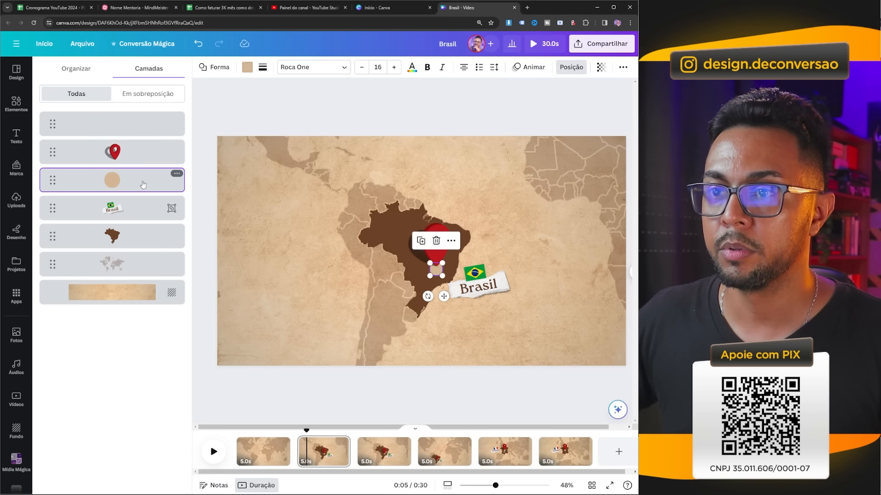
pyautogui.click(521, 67)
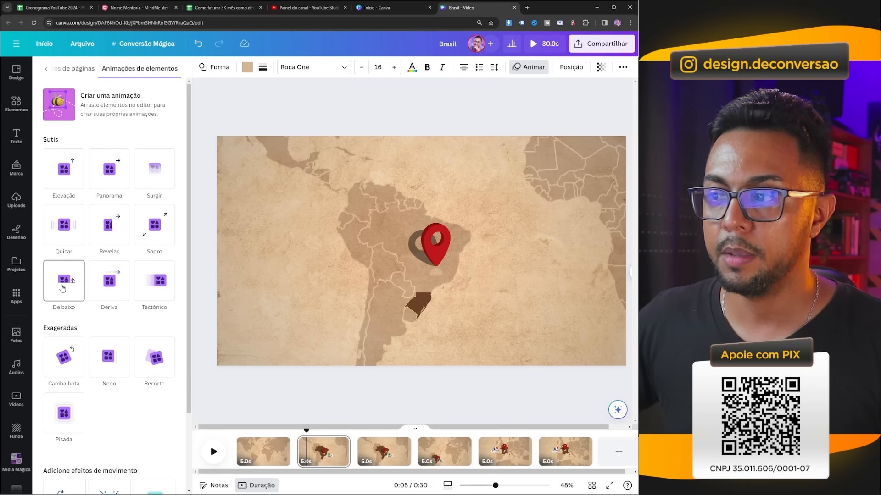
pyautogui.click(63, 178)
pyautogui.click(105, 243)
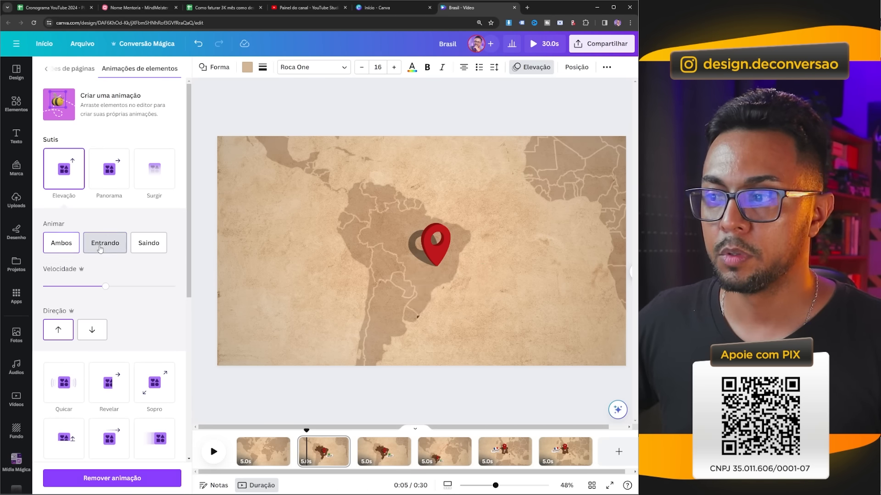
pyautogui.moveTo(105, 286); pyautogui.dragTo(82, 287)
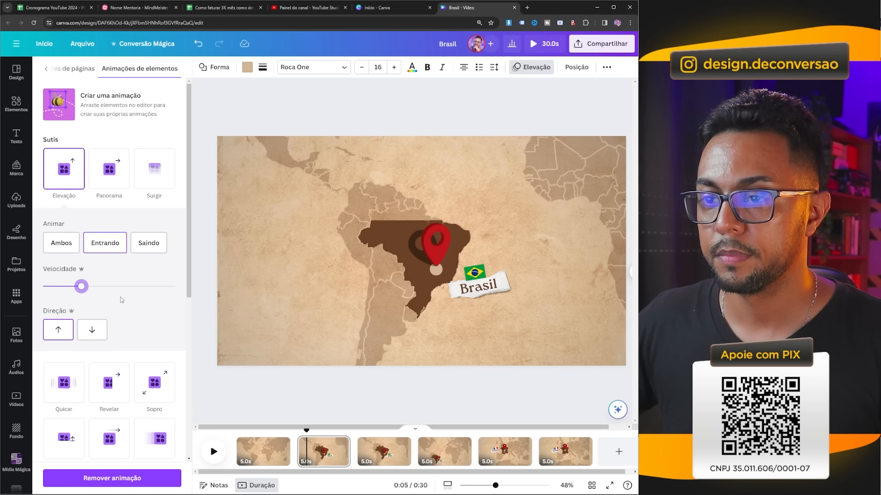
pyautogui.moveTo(81, 287); pyautogui.dragTo(65, 287)
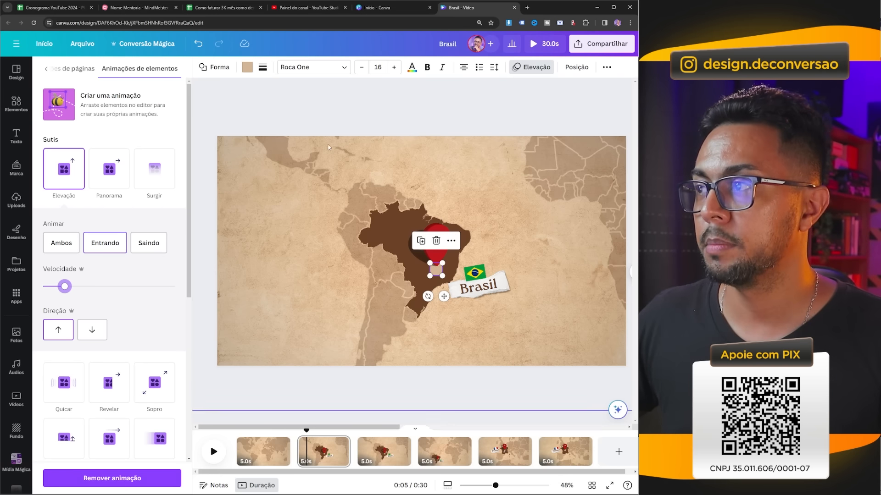
# Give the red Brazil pin the Quicar animation on entry only, at a much slower speed
pyautogui.click(576, 67)
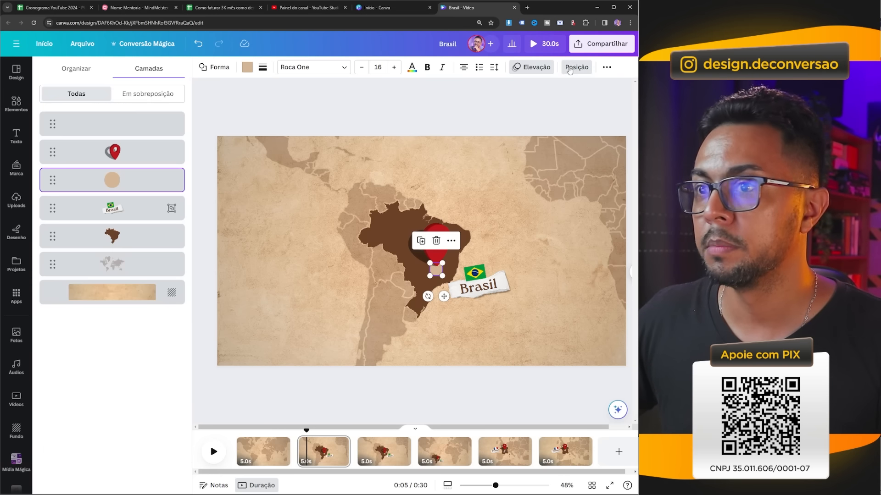
pyautogui.click(137, 158)
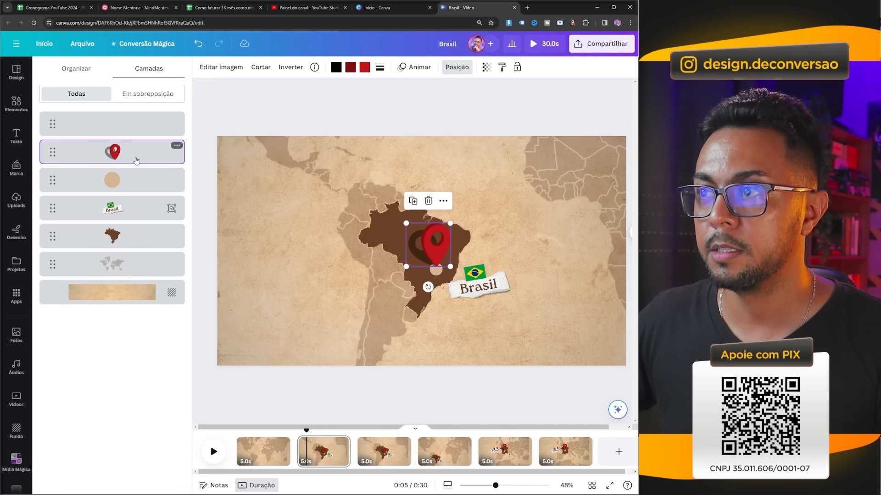
pyautogui.click(418, 68)
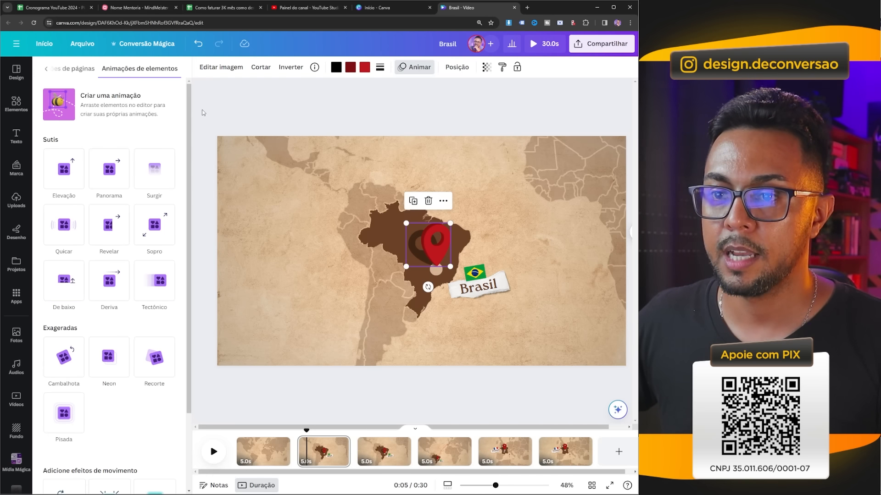
pyautogui.click(60, 229)
pyautogui.click(105, 303)
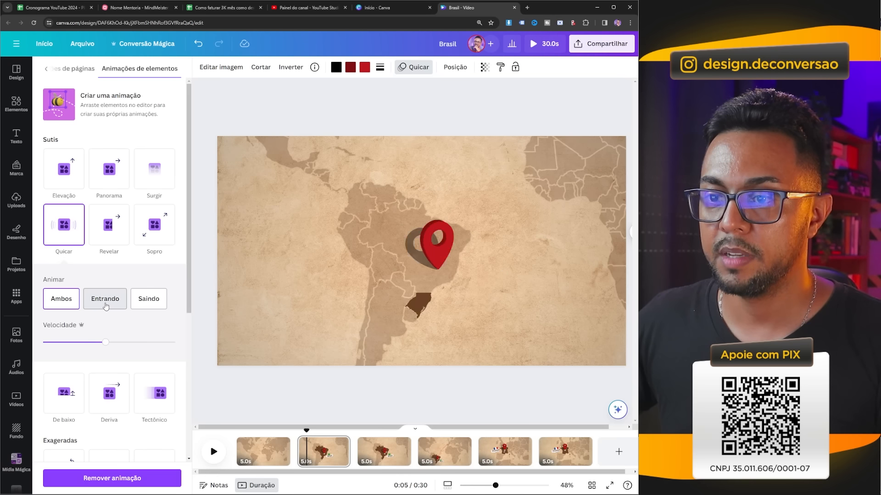
pyautogui.moveTo(106, 342); pyautogui.dragTo(69, 343)
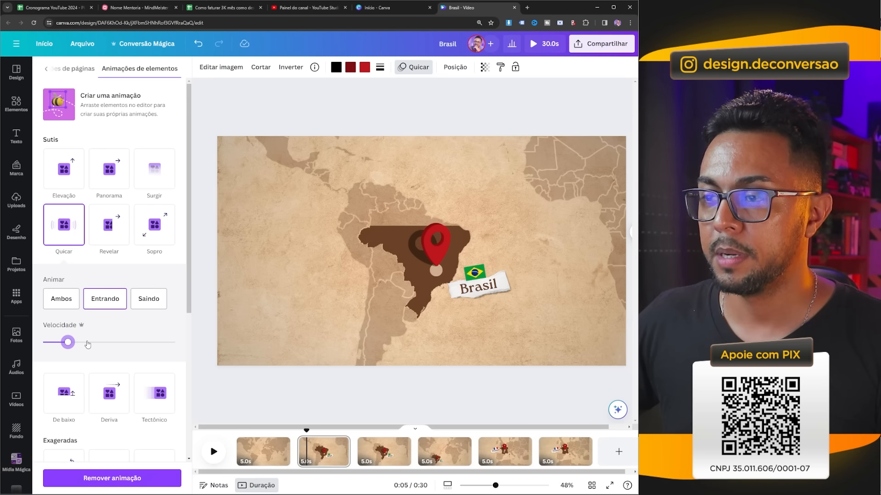
pyautogui.moveTo(70, 343); pyautogui.dragTo(56, 343)
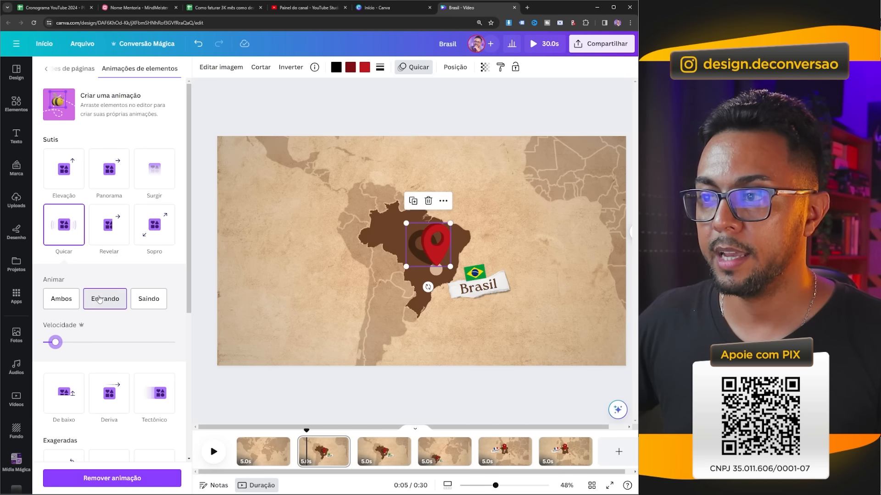
# Play the second page from its start to check the entry animations and look at the third page
pyautogui.moveTo(305, 431); pyautogui.dragTo(301, 431)
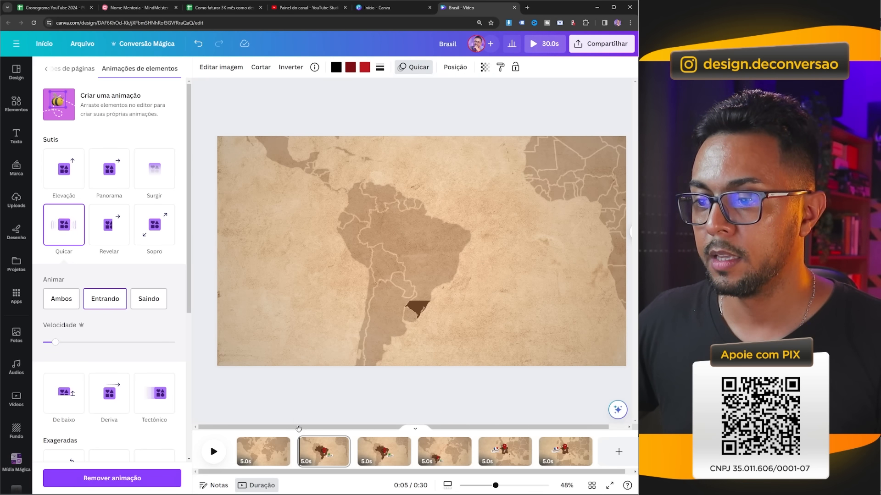
pyautogui.click(222, 453)
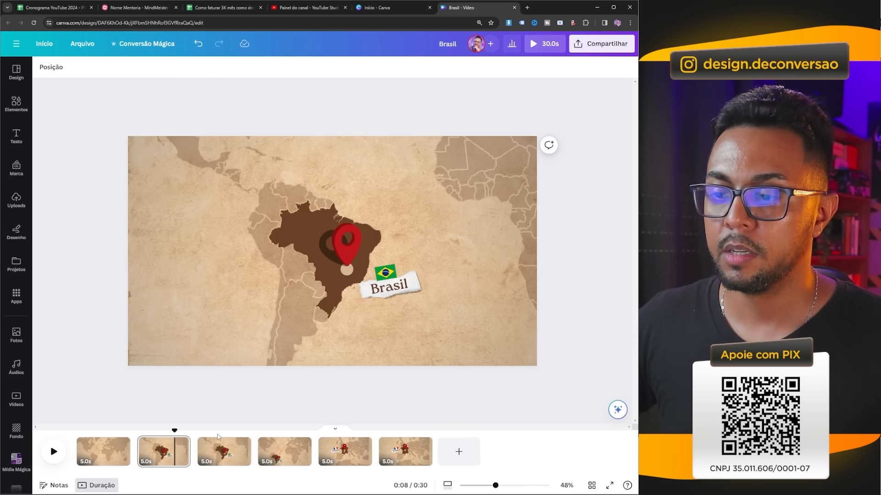
pyautogui.click(211, 450)
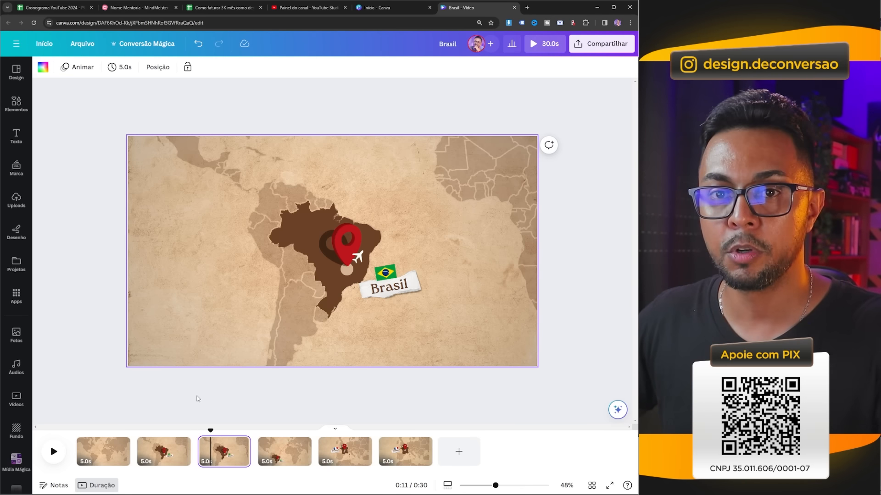
# On the fourth page, give the red dotted route the Teclado text animation by character, at a faster speed
pyautogui.click(283, 449)
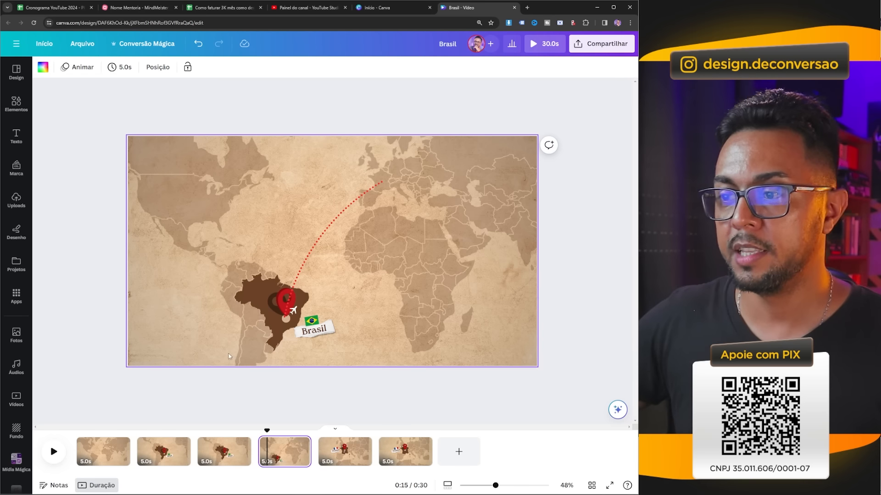
pyautogui.moveTo(497, 488)
pyautogui.mouseDown()
pyautogui.moveTo(517, 489)
pyautogui.moveTo(503, 489)
pyautogui.mouseUp()
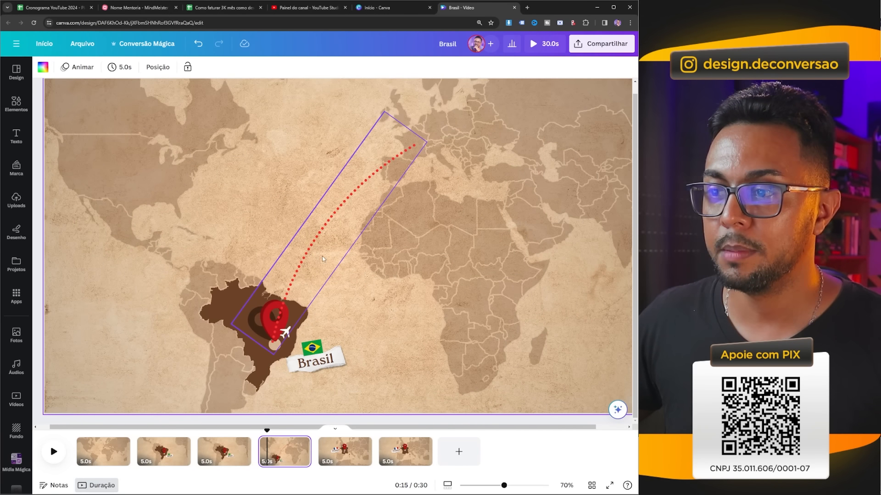
pyautogui.click(336, 221)
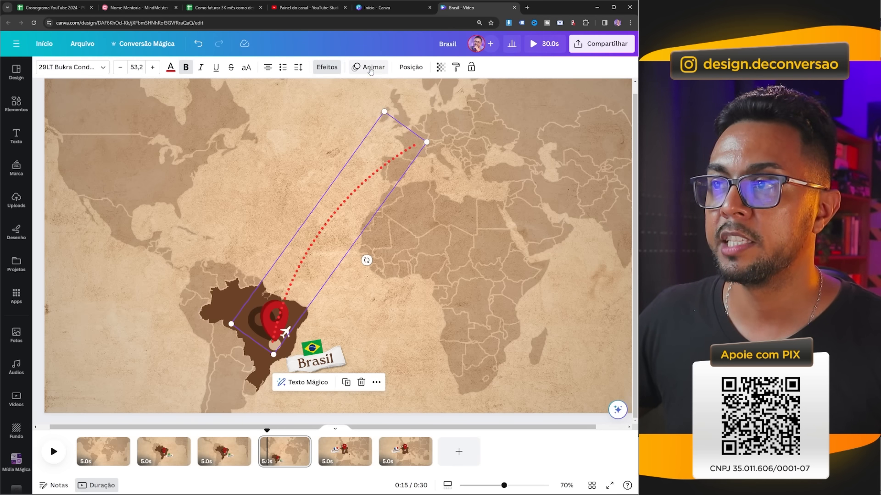
pyautogui.click(369, 67)
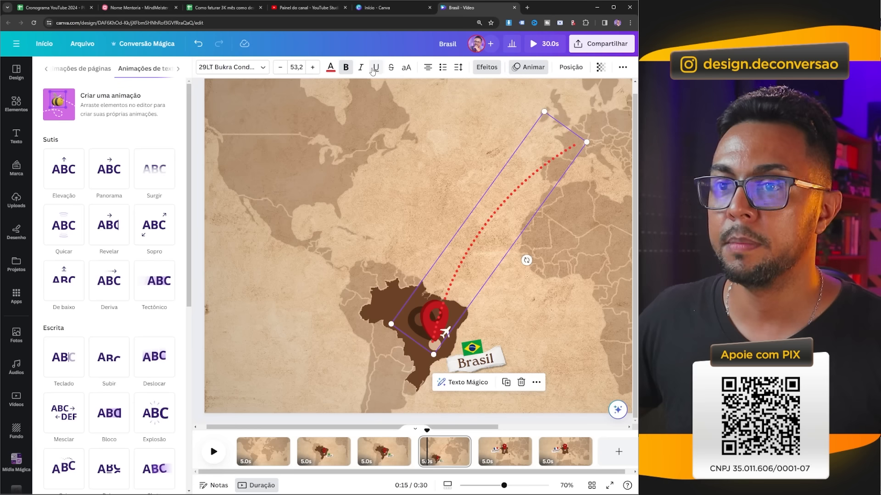
pyautogui.click(65, 344)
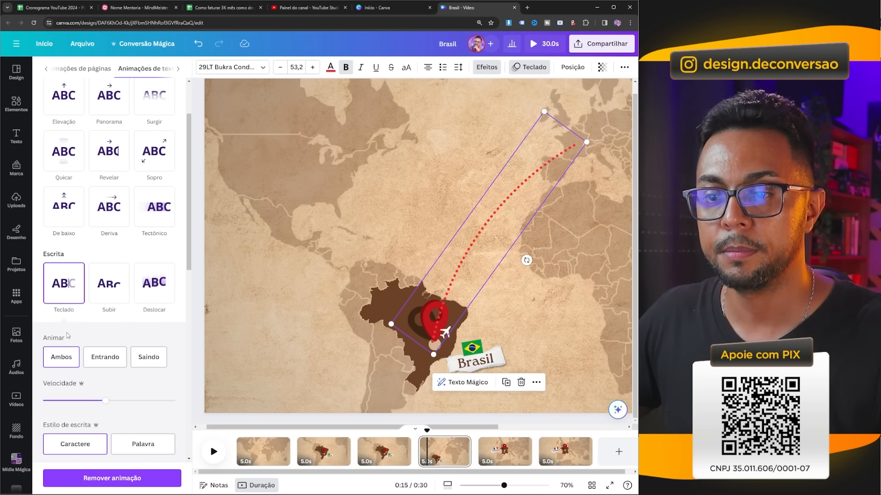
pyautogui.moveTo(106, 400); pyautogui.dragTo(131, 401)
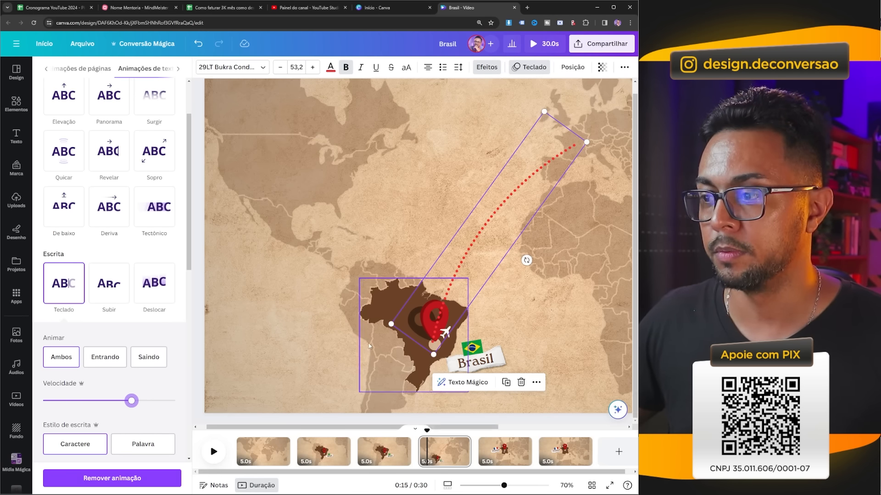
# Bring the plane's layer above the dotted route and place the plane over the pin at the route's start
pyautogui.click(447, 324)
pyautogui.click(446, 332)
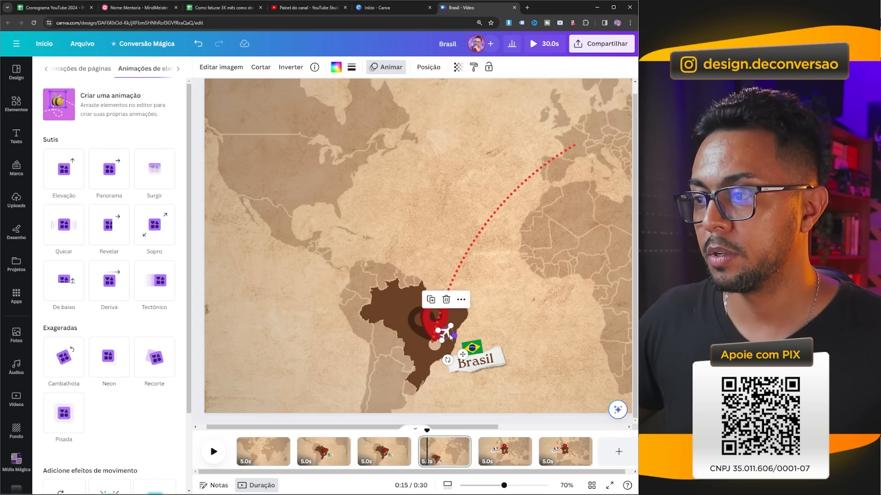
pyautogui.click(434, 74)
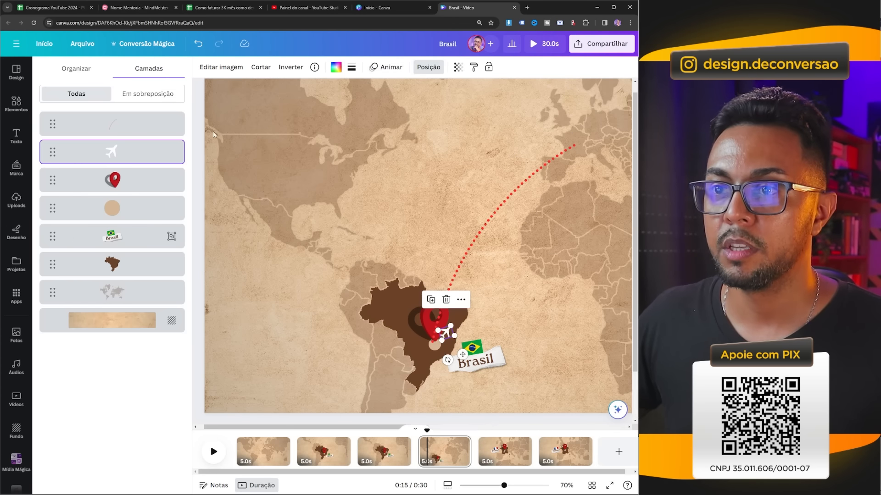
pyautogui.moveTo(143, 157); pyautogui.dragTo(140, 124)
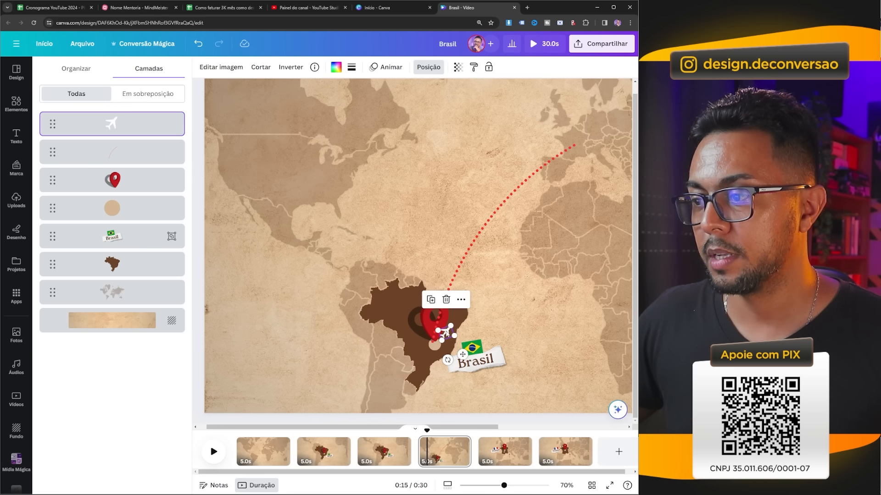
pyautogui.moveTo(446, 332); pyautogui.dragTo(437, 330)
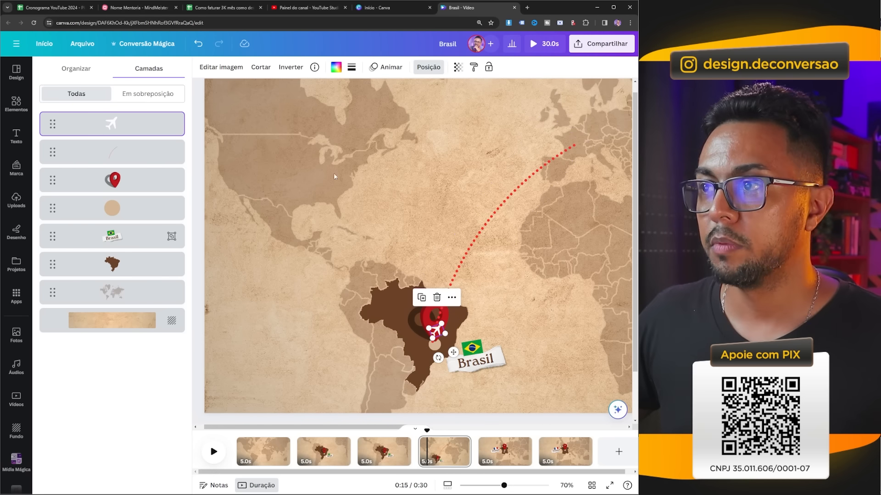
# Create a custom animation that moves the plane from the Brazil pin along the dotted route to its end in France
pyautogui.click(386, 67)
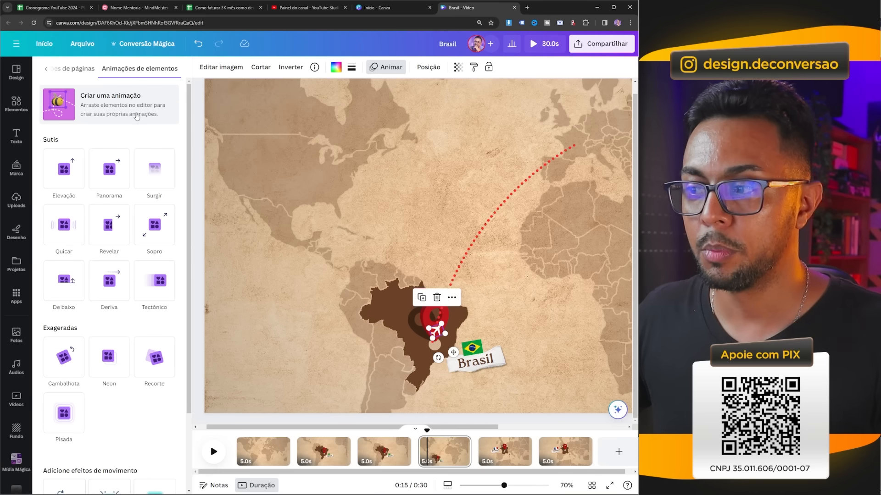
pyautogui.click(116, 108)
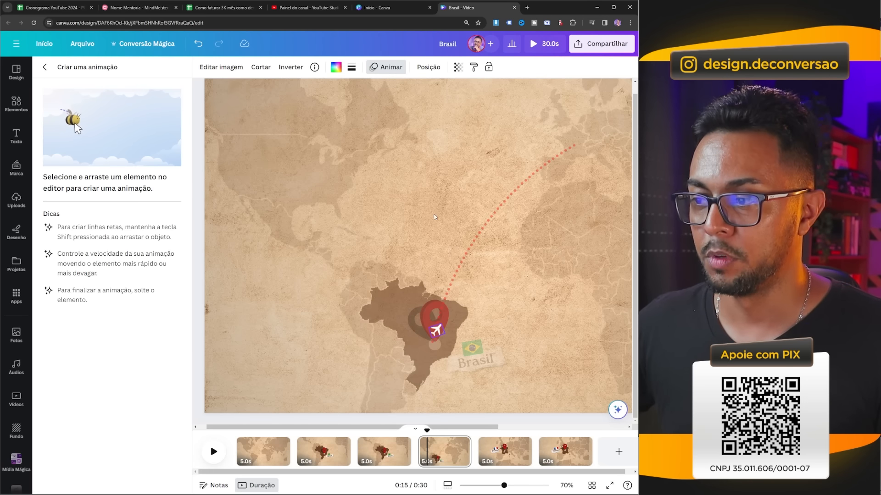
pyautogui.moveTo(436, 332); pyautogui.dragTo(470, 250)
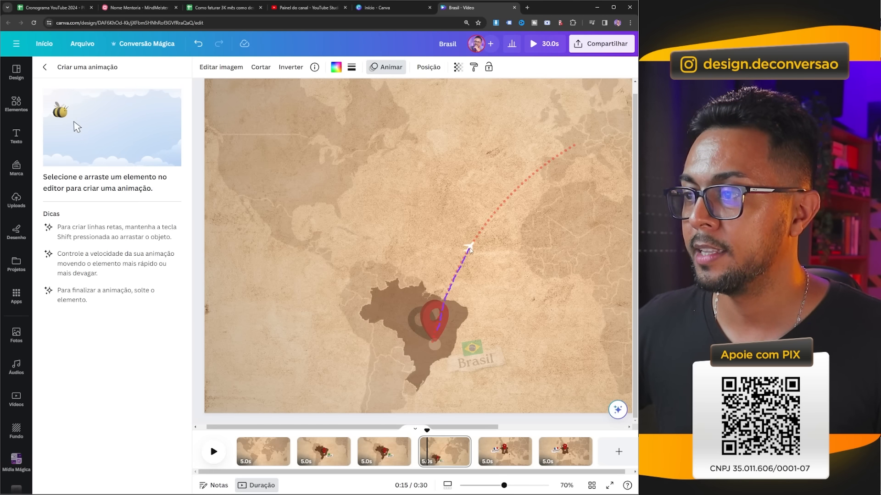
pyautogui.moveTo(493, 216); pyautogui.dragTo(576, 142)
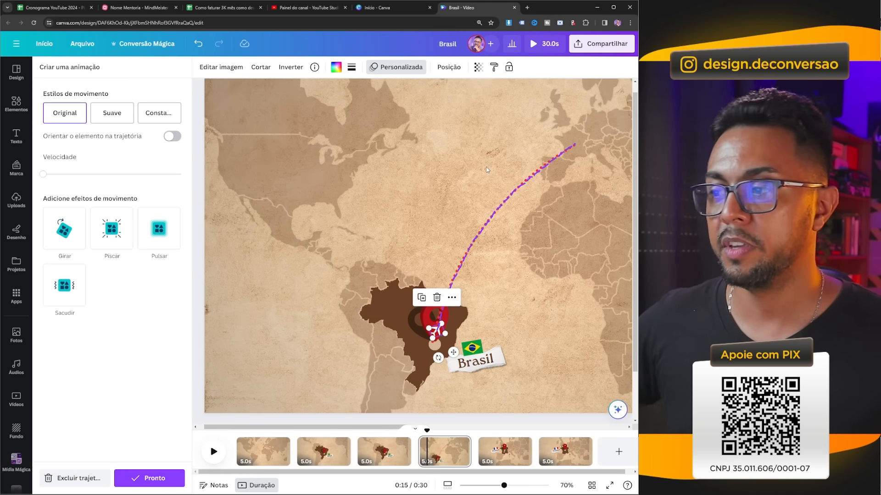
# Enlarge the plane slightly and use the Original movement style for its custom animation
pyautogui.moveTo(445, 334); pyautogui.dragTo(451, 336)
pyautogui.click(63, 115)
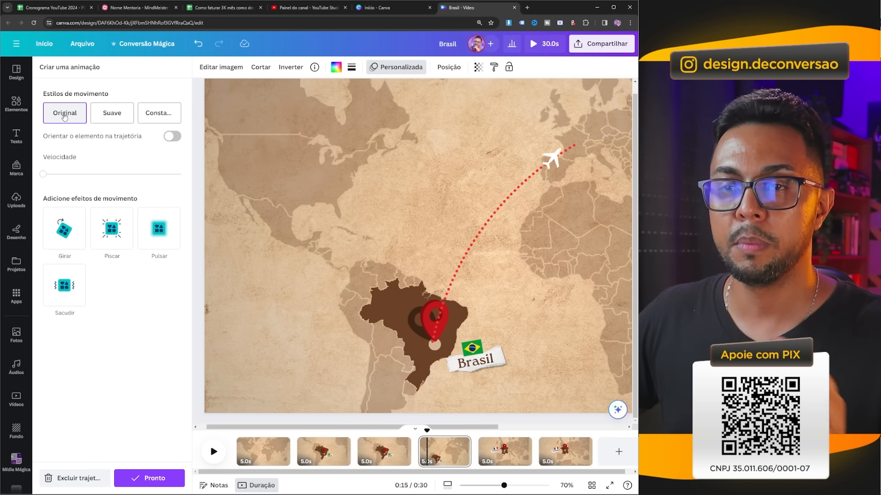
# Give the plane's custom animation the Constant movement style at slightly above the middle speed, with path orientation off, and finish it
pyautogui.click(102, 115)
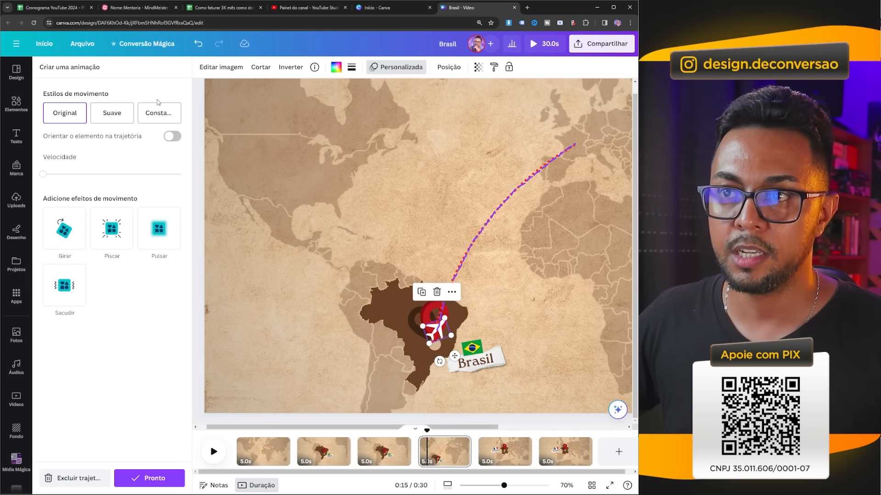
pyautogui.click(155, 114)
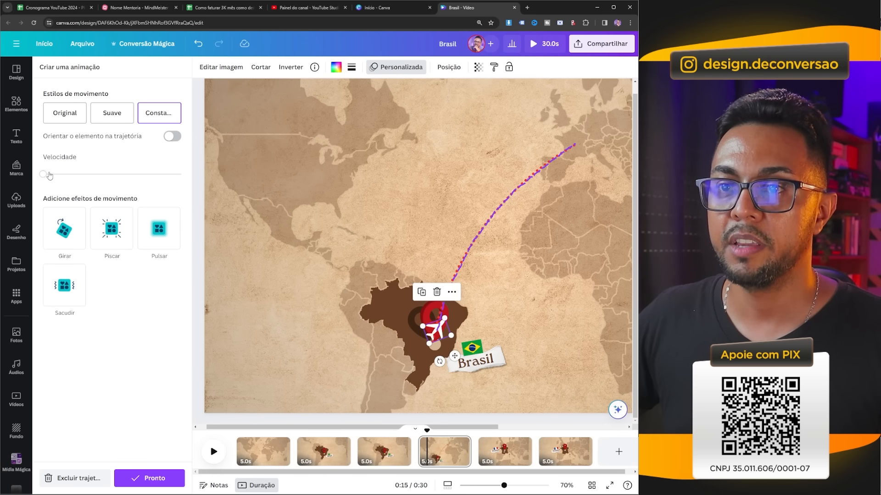
pyautogui.moveTo(45, 175); pyautogui.dragTo(81, 179)
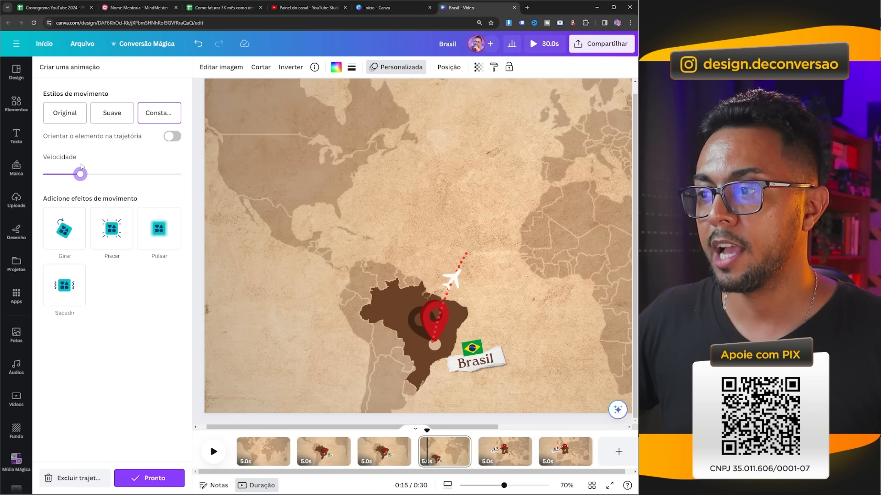
pyautogui.moveTo(81, 175); pyautogui.dragTo(116, 174)
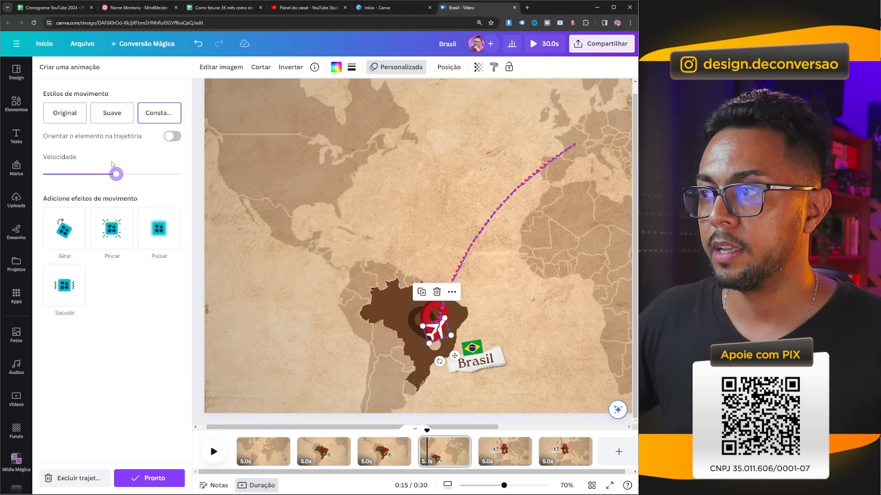
pyautogui.moveTo(117, 177); pyautogui.dragTo(120, 175)
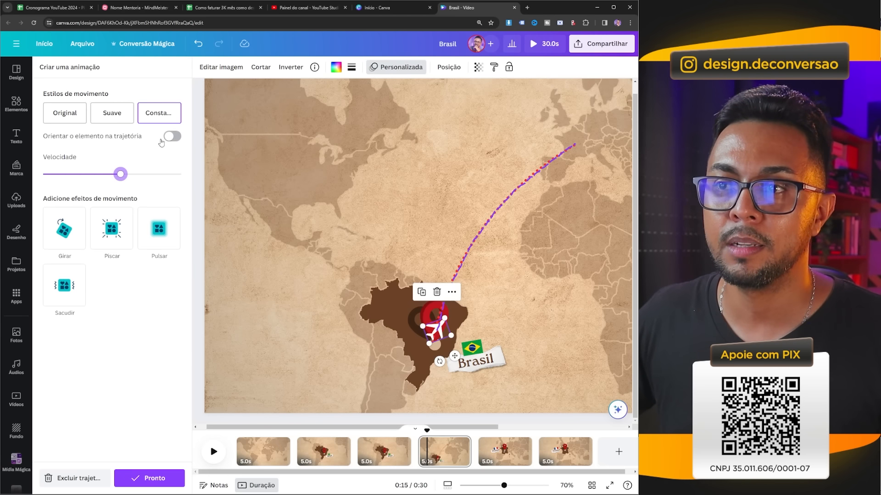
pyautogui.click(179, 140)
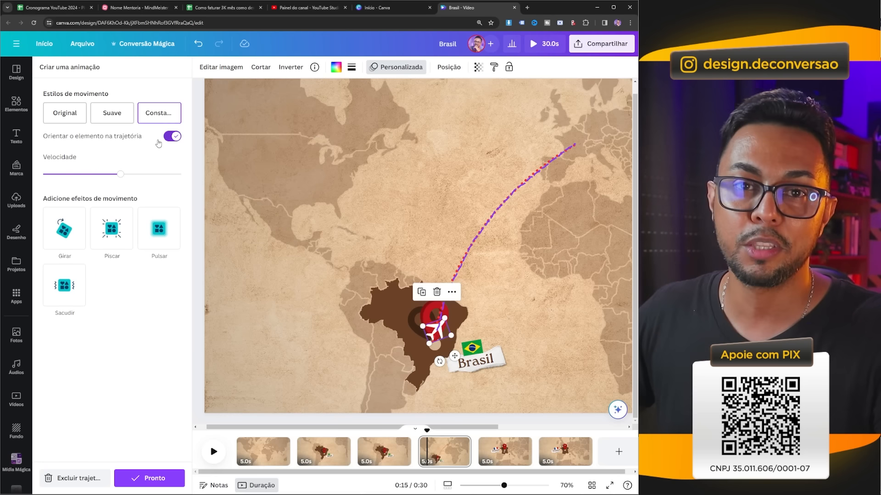
pyautogui.click(157, 116)
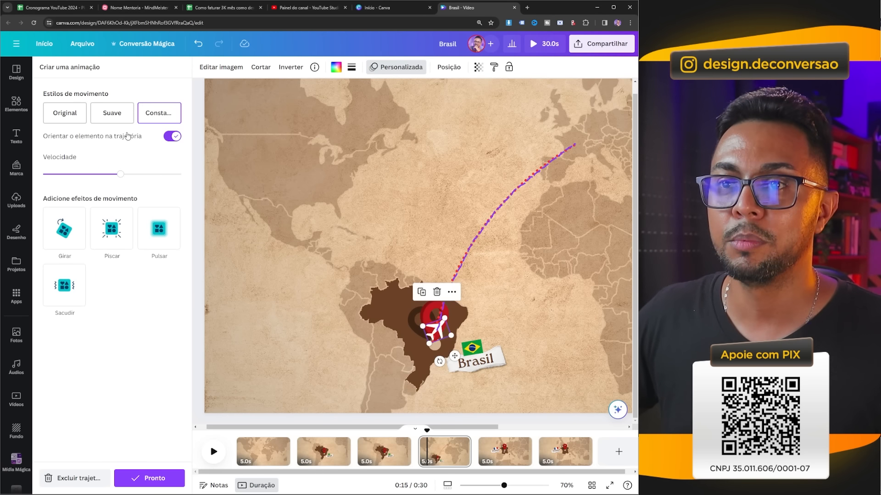
pyautogui.click(168, 139)
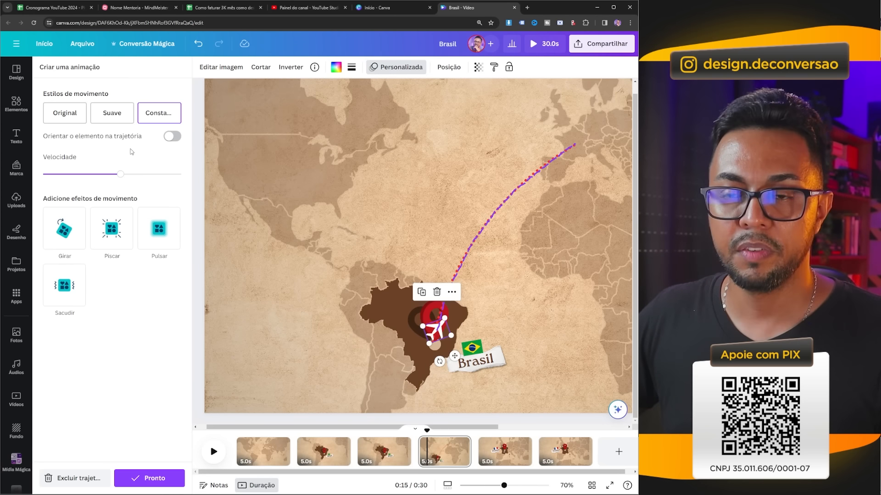
pyautogui.click(134, 472)
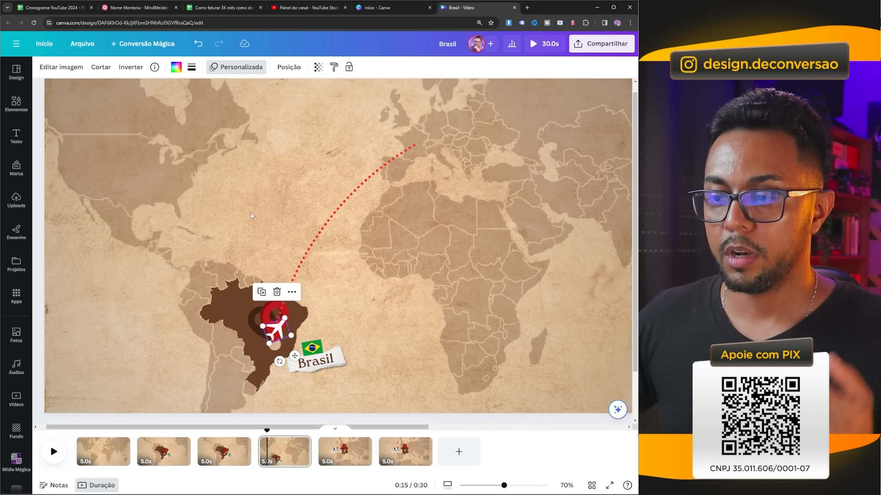
# On the fifth page, delete the França label, the pin, the circle and the brown France shape, keeping the plane and map
pyautogui.click(335, 442)
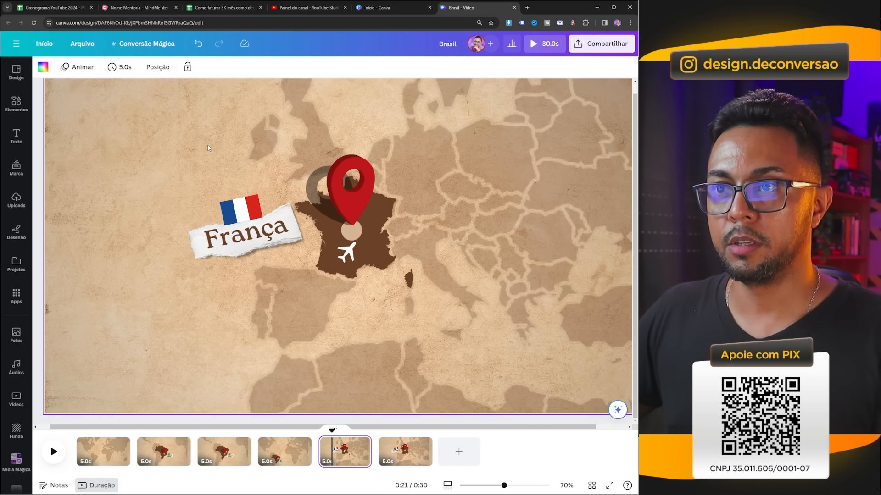
pyautogui.click(157, 67)
pyautogui.click(125, 128)
pyautogui.press('Delete')
pyautogui.click(130, 152)
pyautogui.press('Delete')
pyautogui.click(142, 156)
pyautogui.press('Delete')
pyautogui.press('Delete')
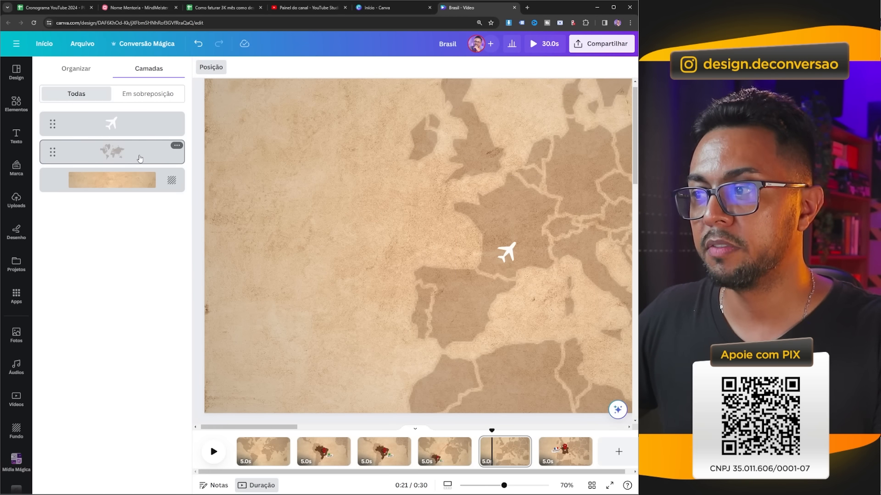
# On the sixth page, give the brown France shape the Revelar animation on entry only, at a reduced speed setting
pyautogui.click(561, 460)
pyautogui.click(103, 156)
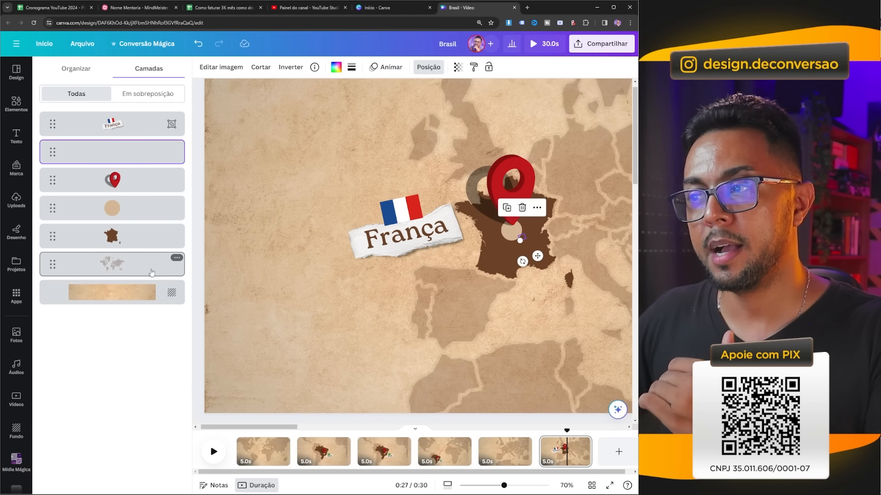
pyautogui.click(134, 243)
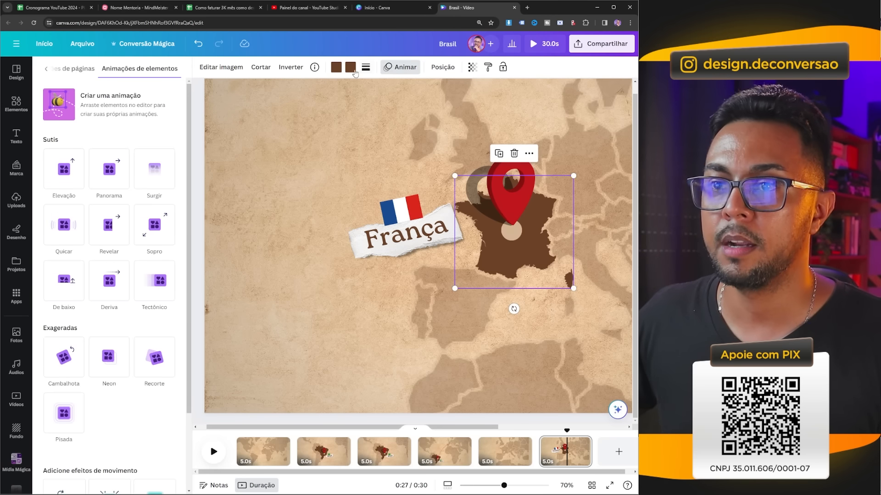
pyautogui.click(110, 225)
pyautogui.click(105, 301)
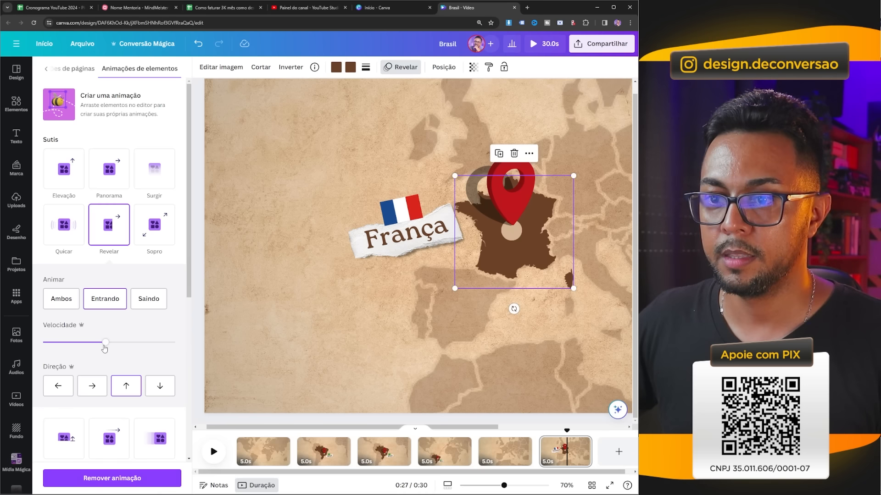
pyautogui.click(72, 343)
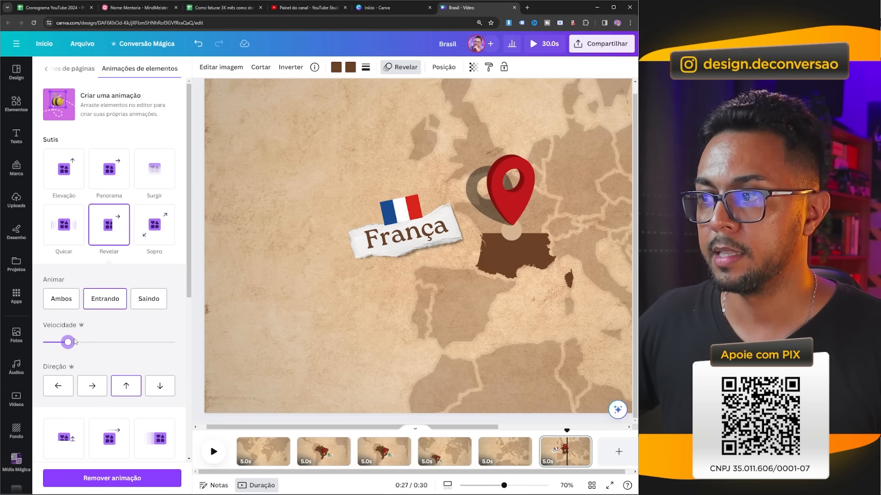
# Give the beige circle under France's pin the Elevação entry animation at a reduced speed setting
pyautogui.click(443, 69)
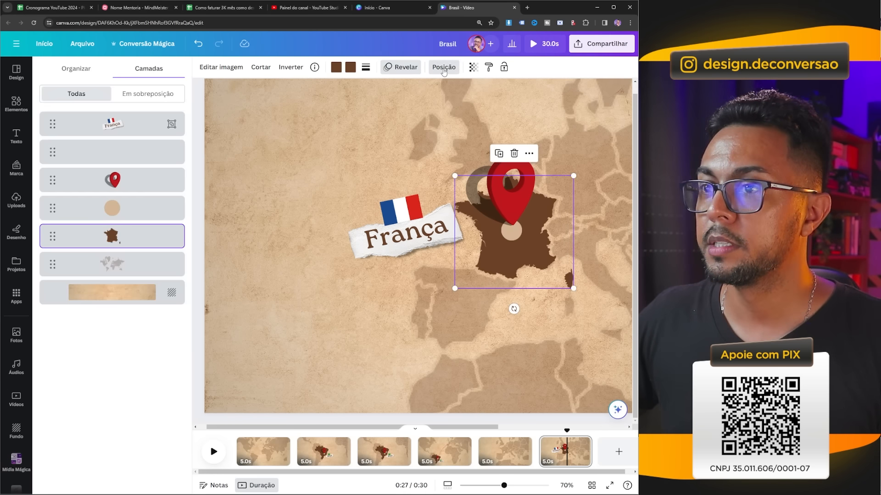
pyautogui.click(120, 211)
pyautogui.click(521, 68)
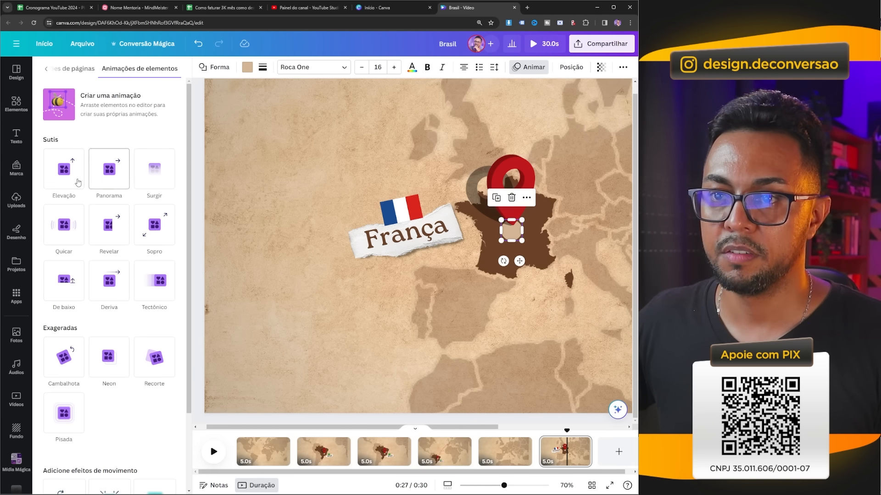
pyautogui.click(63, 175)
pyautogui.click(87, 286)
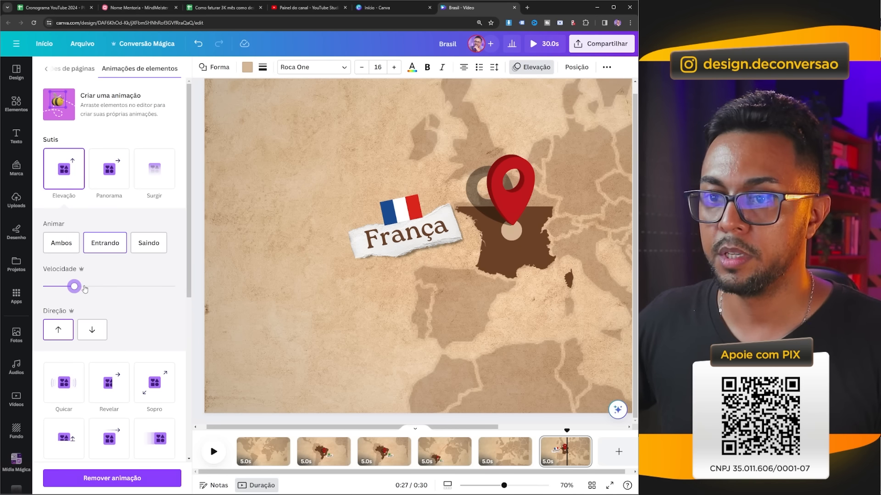
pyautogui.moveTo(75, 291); pyautogui.dragTo(81, 288)
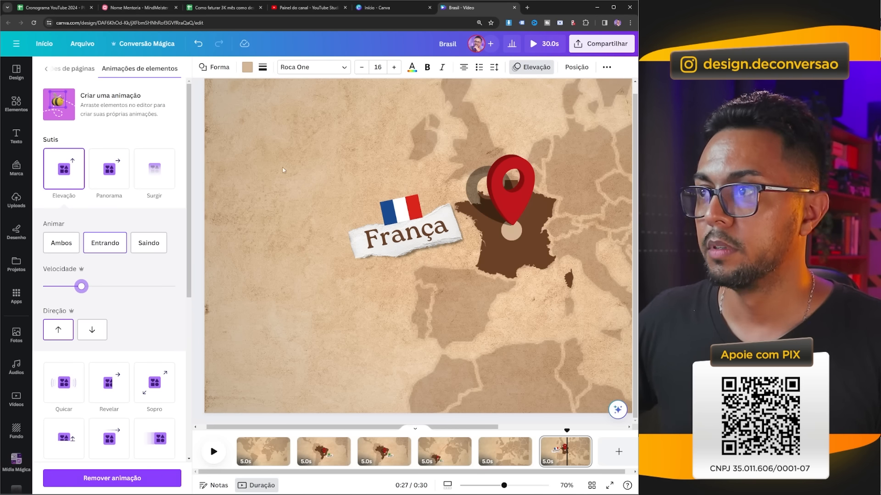
# Give the red France pin the Quicar entry animation with a lower speed setting
pyautogui.click(575, 67)
pyautogui.click(144, 180)
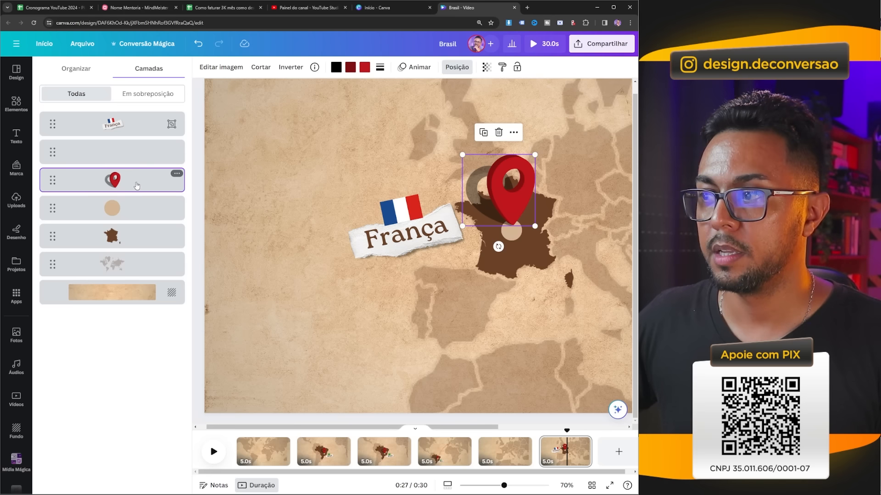
pyautogui.click(417, 68)
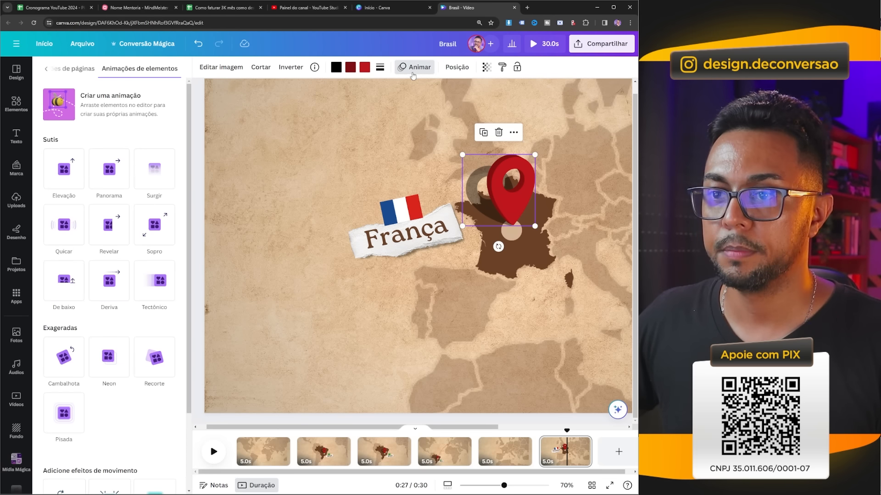
pyautogui.click(64, 225)
pyautogui.moveTo(81, 342); pyautogui.dragTo(61, 342)
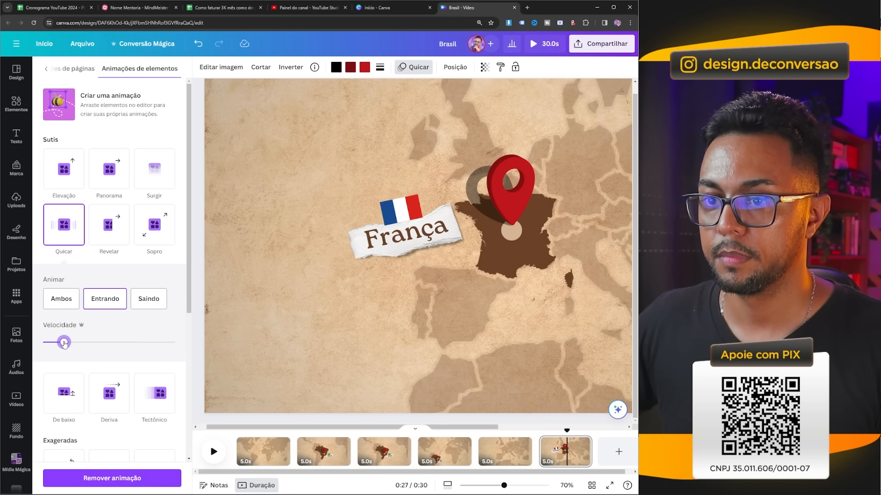
# Give the grouped França label and flag the Recorte entry animation
pyautogui.click(452, 68)
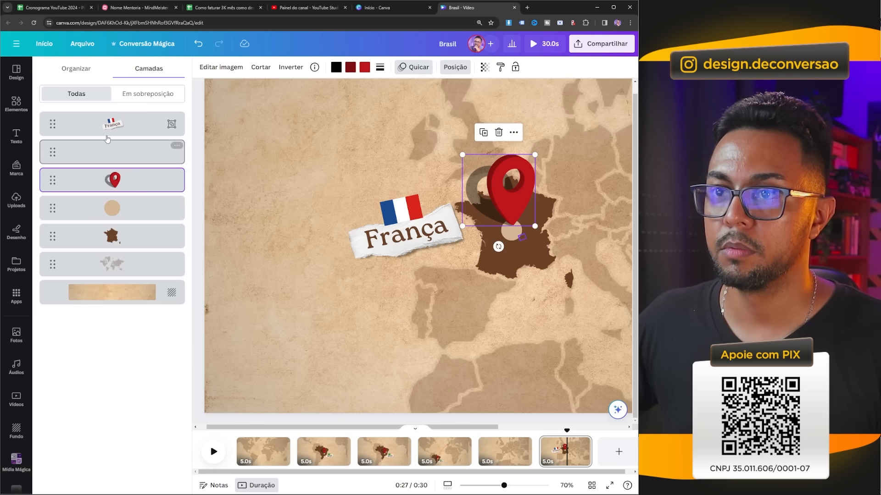
pyautogui.click(147, 127)
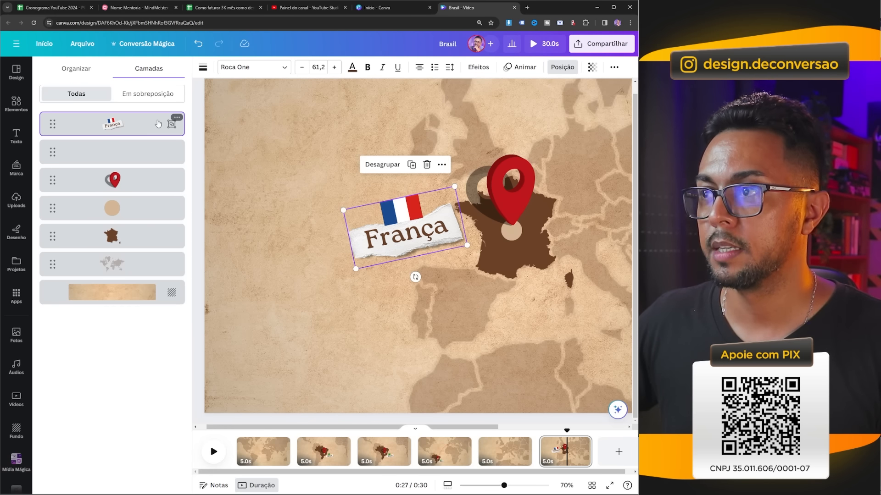
pyautogui.click(519, 67)
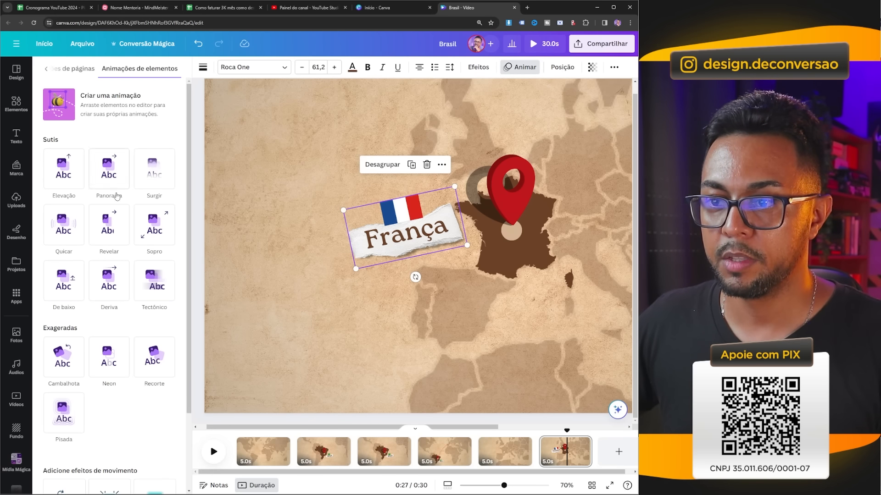
pyautogui.click(154, 362)
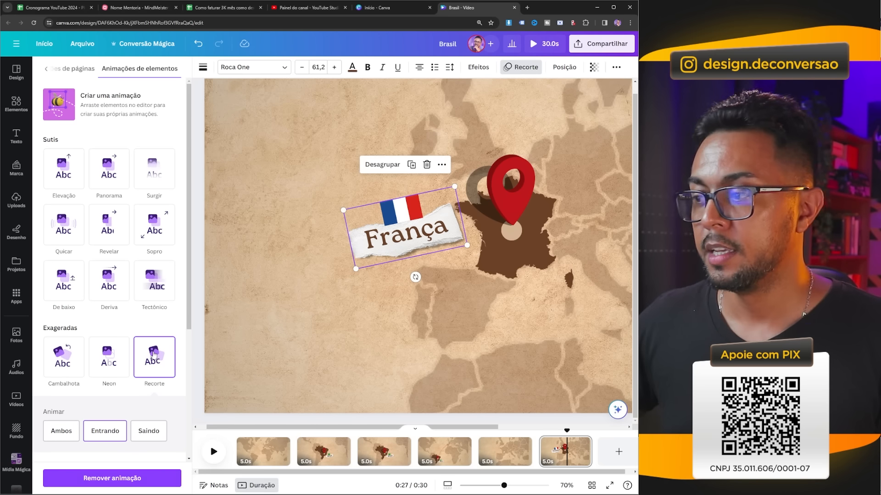
# Preview the whole video from the beginning to check the animations, and close the preview
pyautogui.moveTo(567, 433); pyautogui.dragTo(238, 431)
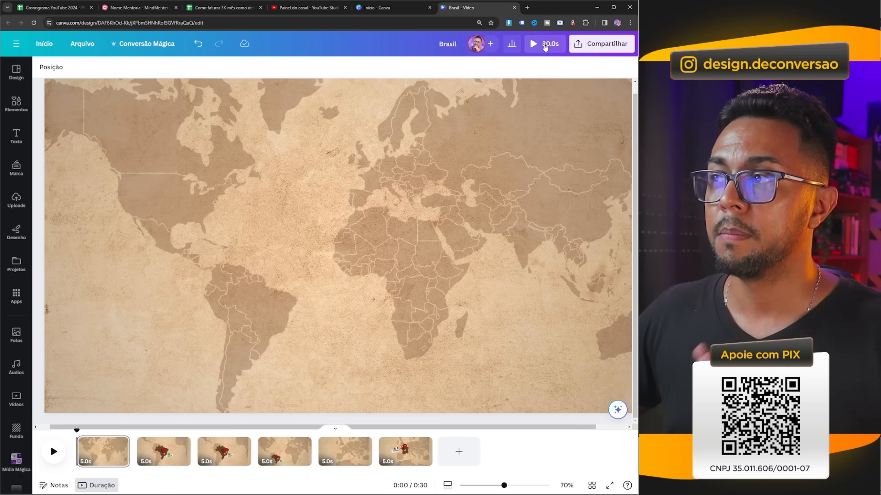
pyautogui.click(546, 45)
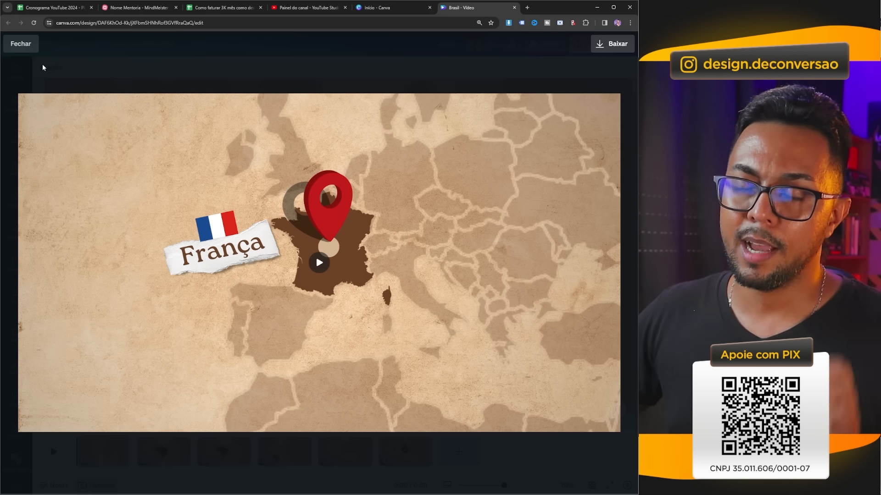
pyautogui.click(25, 48)
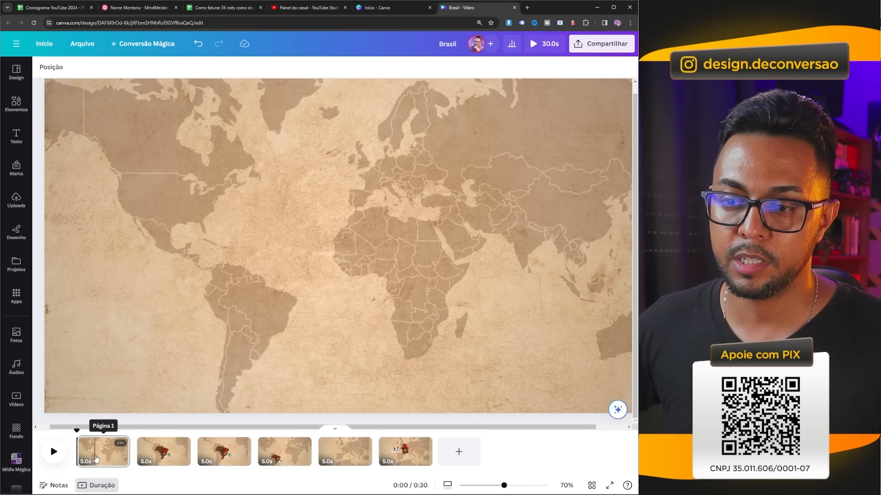
# Set the first page's duration to 2 seconds
pyautogui.click(101, 452)
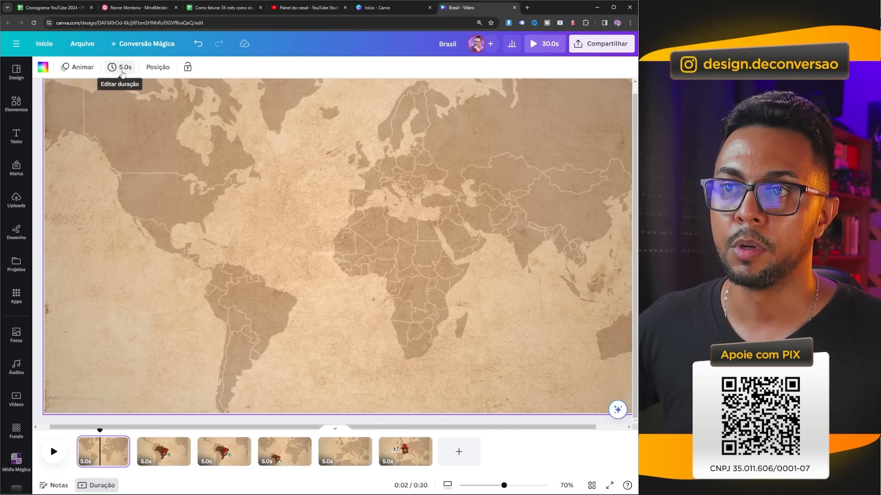
pyautogui.click(119, 67)
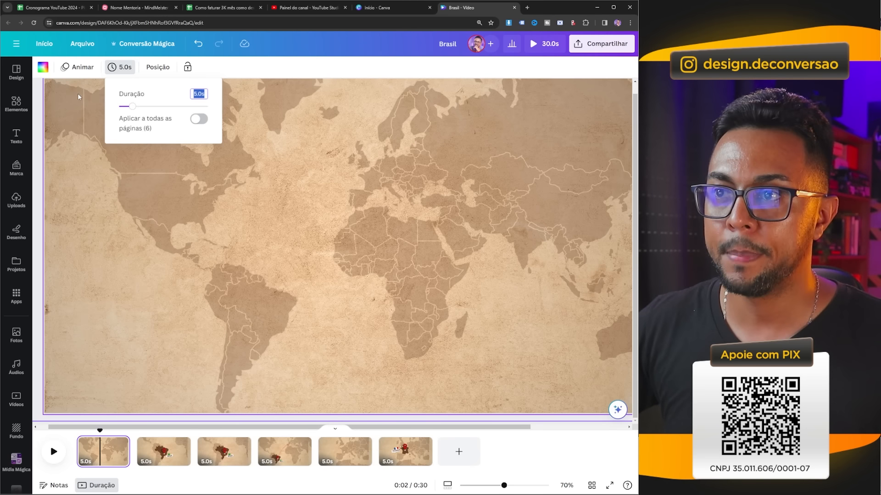
pyautogui.write('2')
pyautogui.press('Return')
# On the second page, show separate timing tracks for the Brazil shape, the grouped Brasil label, the beige circle and the red pin
pyautogui.click(131, 452)
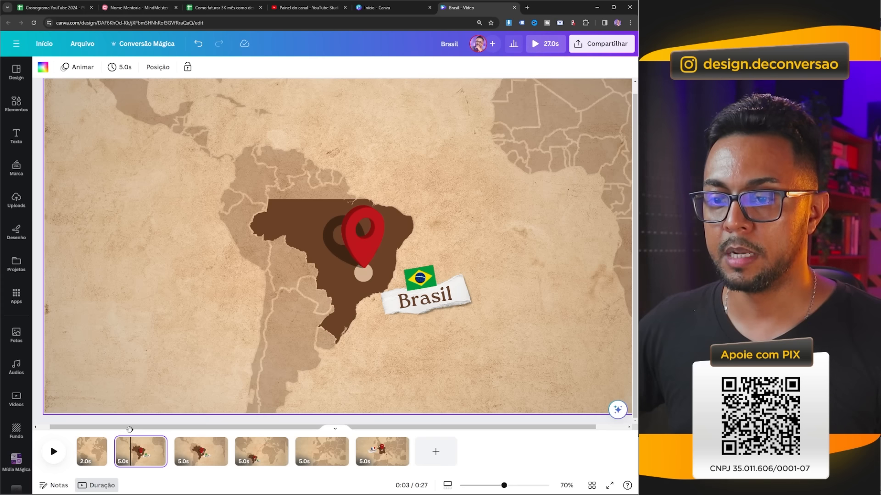
pyautogui.moveTo(130, 429); pyautogui.dragTo(141, 429)
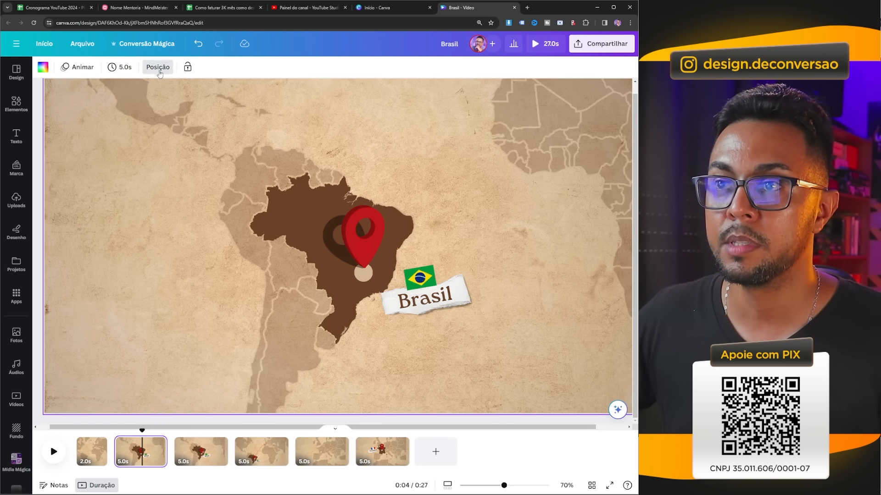
pyautogui.click(160, 69)
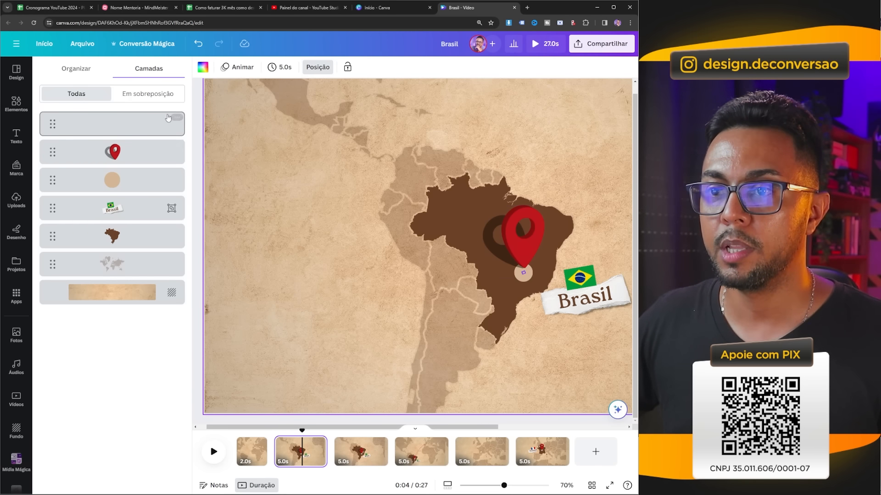
pyautogui.click(127, 241)
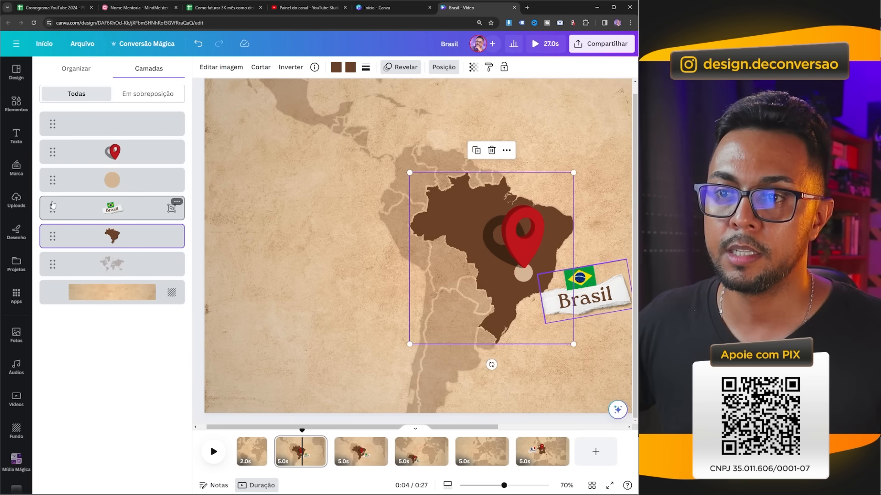
pyautogui.keyDown('shift'); pyautogui.click(66, 207); pyautogui.keyUp('shift')
pyautogui.keyDown('shift'); pyautogui.click(74, 176); pyautogui.keyUp('shift')
pyautogui.keyDown('shift'); pyautogui.click(76, 157); pyautogui.keyUp('shift')
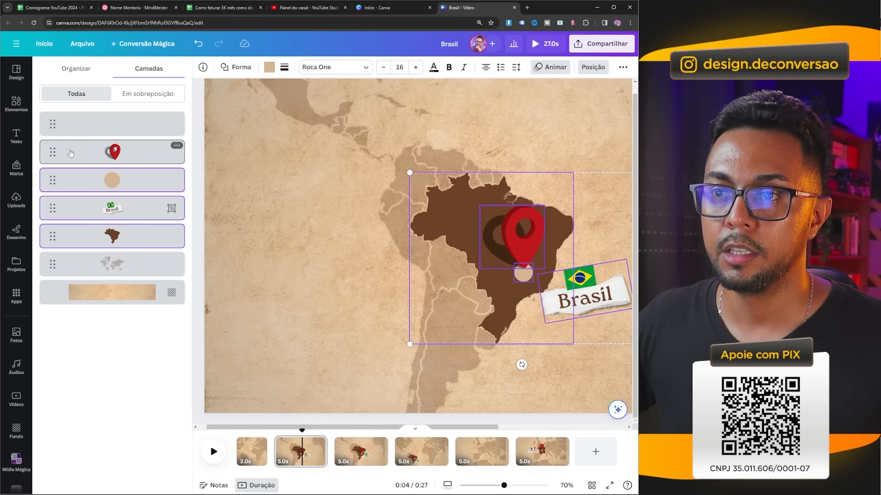
pyautogui.rightClick(446, 210)
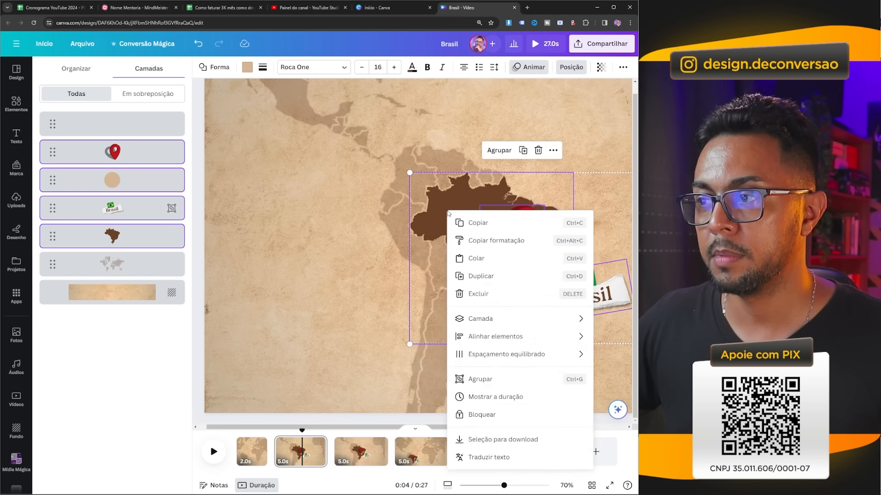
pyautogui.click(486, 402)
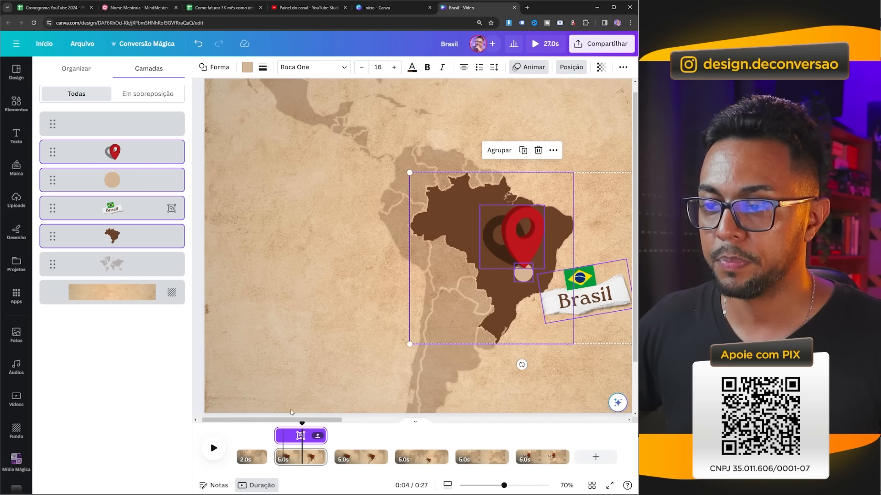
pyautogui.click(318, 439)
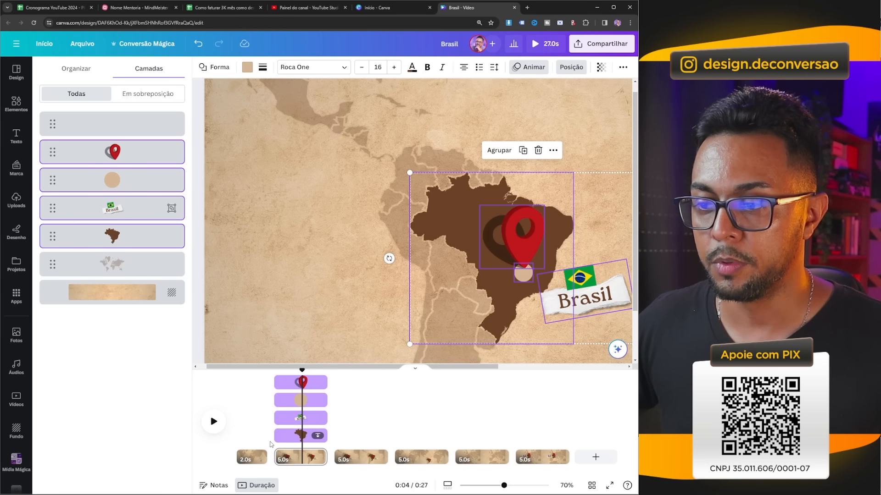
# Stagger the second page's element start times in this order: Brazil shape, beige circle, red pin, grouped Brasil label
pyautogui.moveTo(278, 434); pyautogui.dragTo(280, 435)
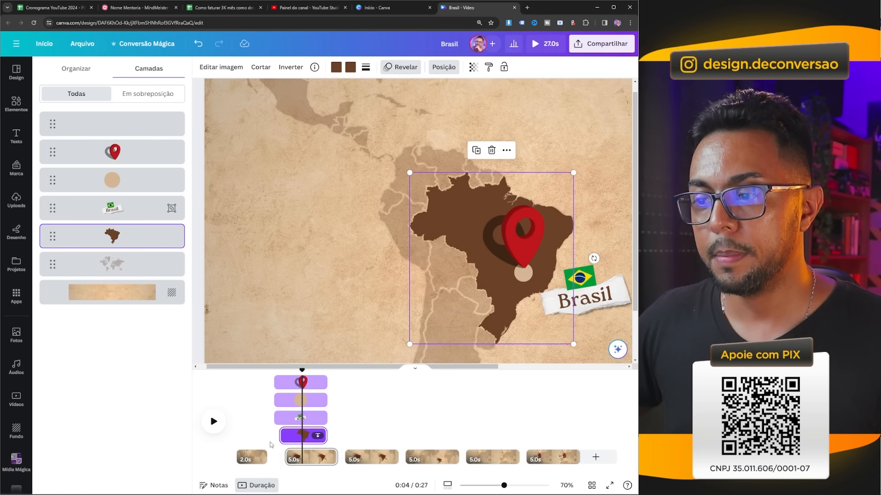
pyautogui.moveTo(274, 401); pyautogui.dragTo(286, 404)
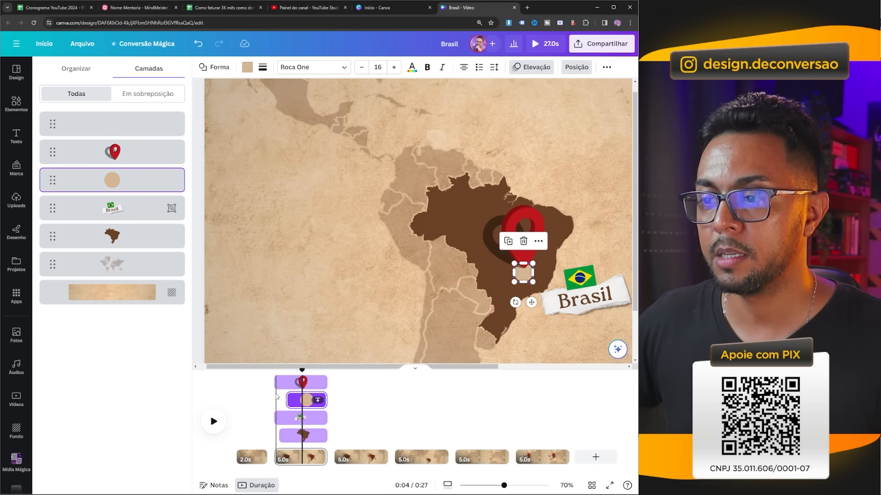
pyautogui.moveTo(280, 385); pyautogui.dragTo(291, 391)
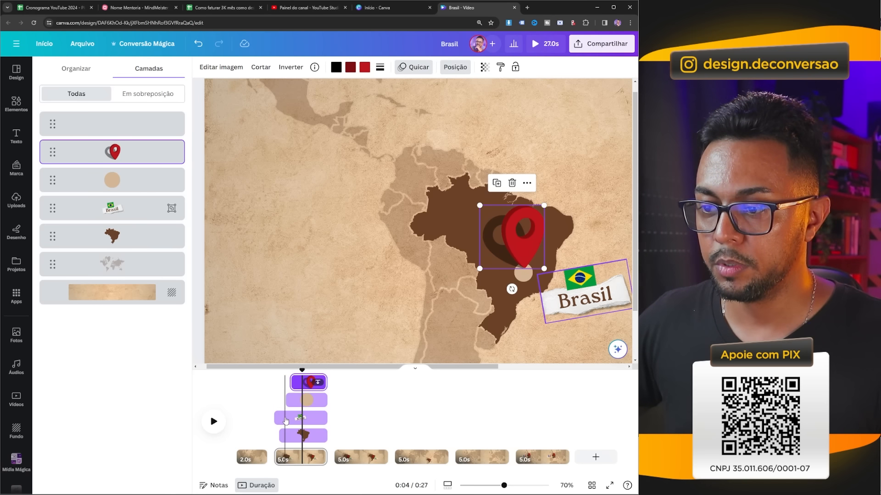
pyautogui.click(280, 417)
pyautogui.moveTo(278, 417); pyautogui.dragTo(295, 417)
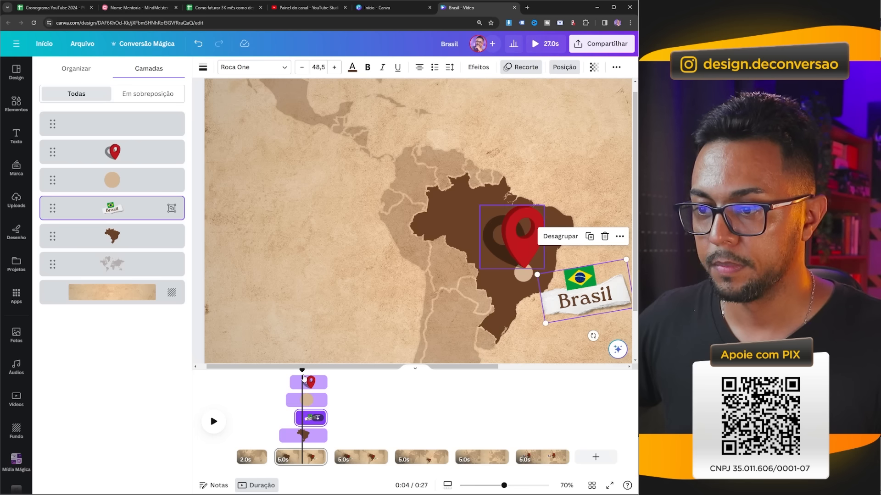
pyautogui.moveTo(300, 371); pyautogui.dragTo(315, 391)
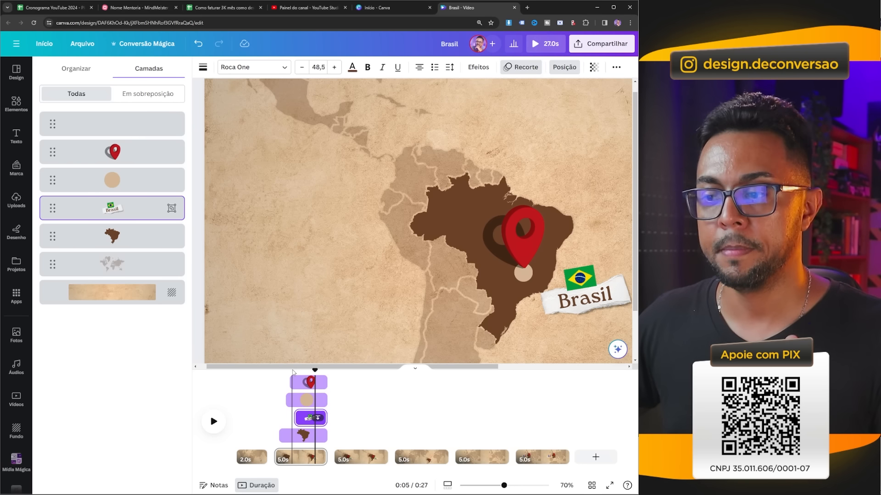
# Set the duration of the third page, where the plane sits over the Brazil pin, to 2 seconds
pyautogui.click(373, 460)
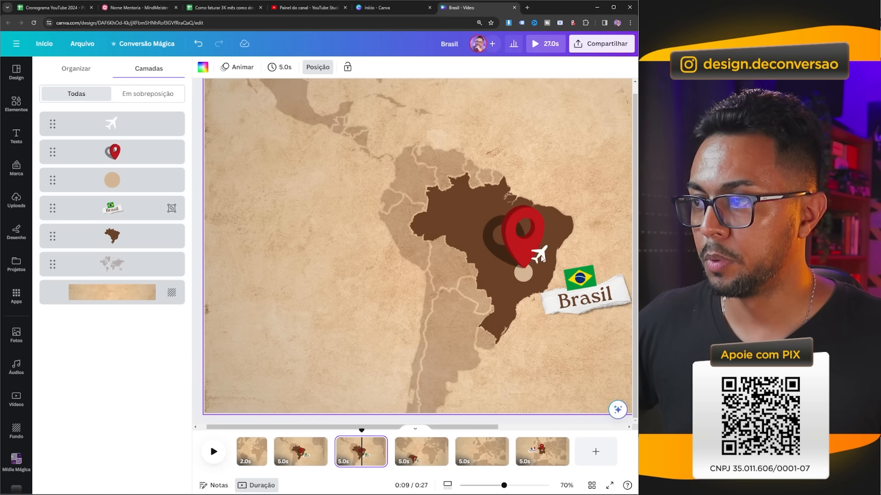
pyautogui.click(541, 259)
pyautogui.moveTo(543, 285); pyautogui.dragTo(542, 250)
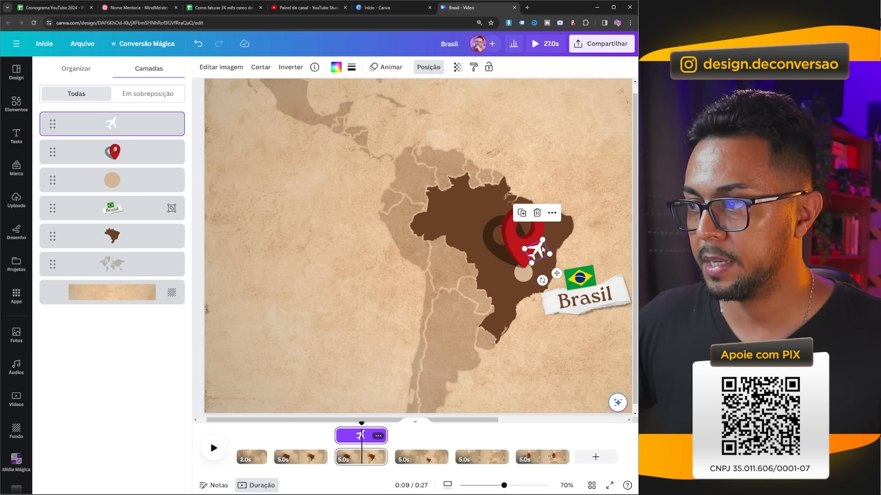
pyautogui.click(360, 464)
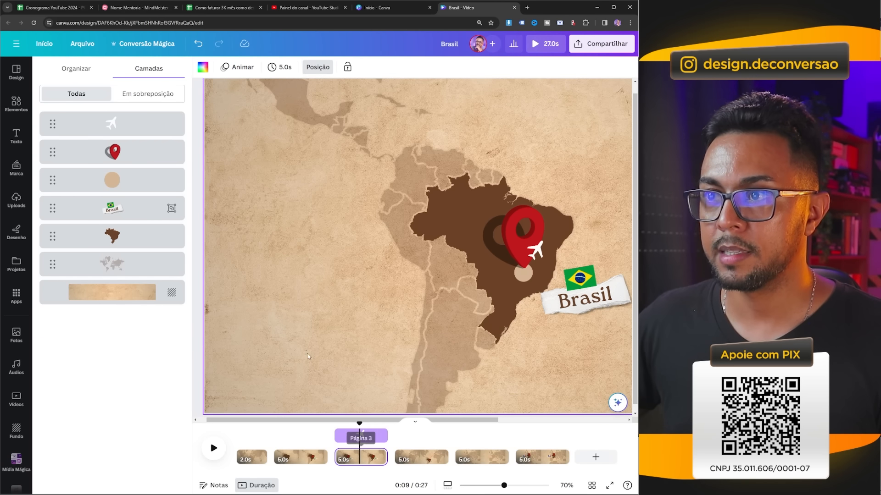
pyautogui.click(271, 67)
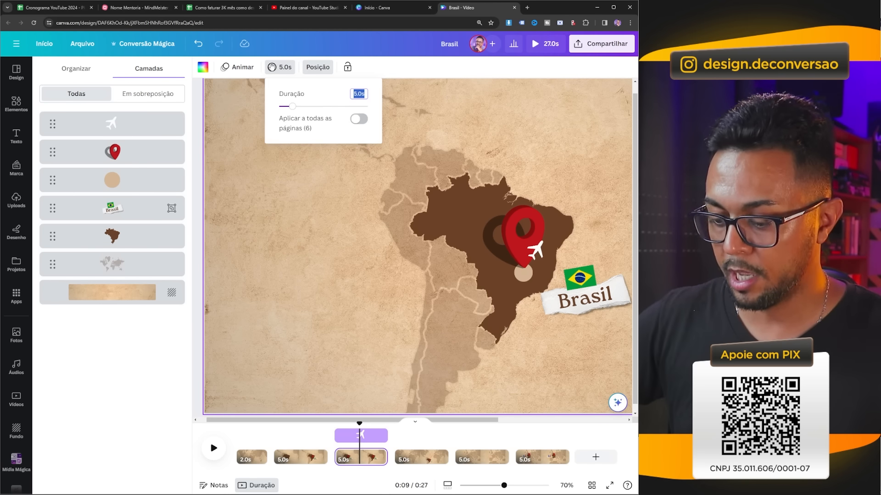
pyautogui.write('2')
pyautogui.press('Return')
pyautogui.click(327, 379)
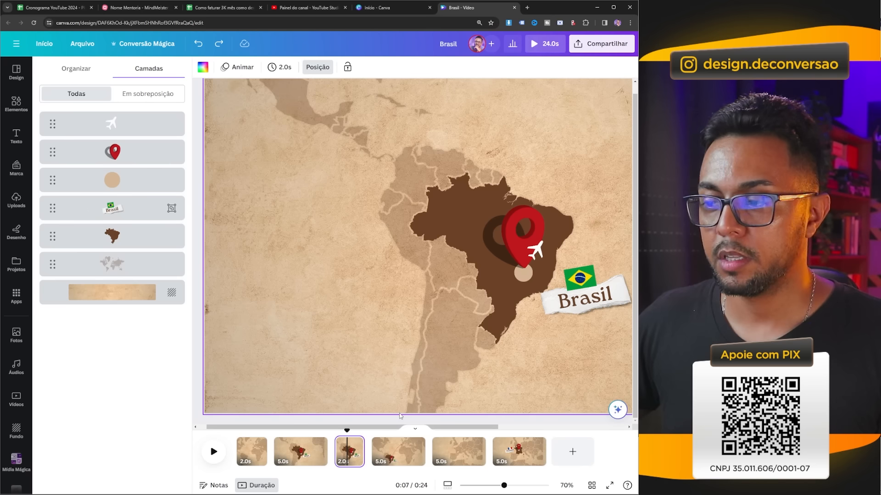
# Trim the fourth page with the plane's flight to 3.3 seconds and scrub through it to check the motion
pyautogui.click(393, 452)
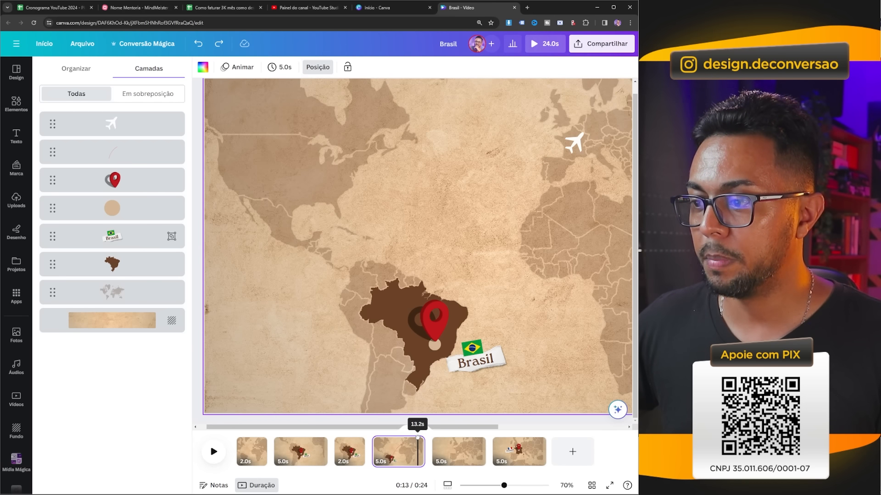
pyautogui.moveTo(417, 438); pyautogui.dragTo(385, 440)
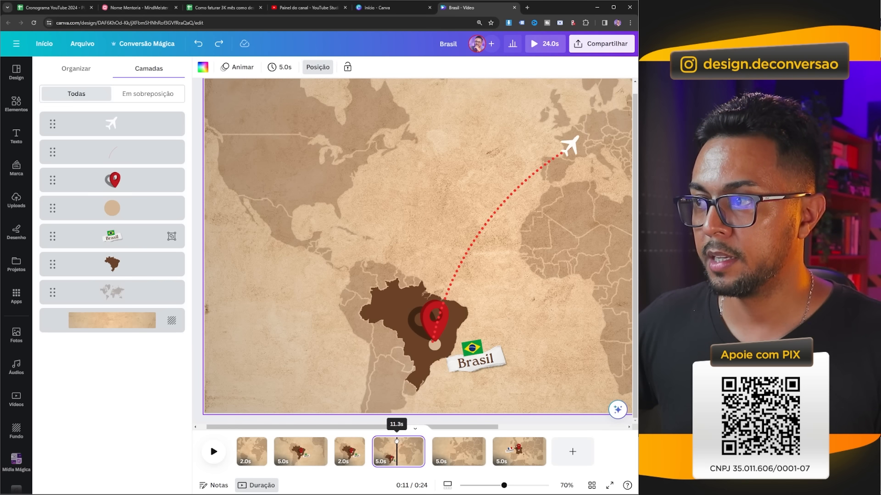
pyautogui.moveTo(402, 441); pyautogui.dragTo(403, 441)
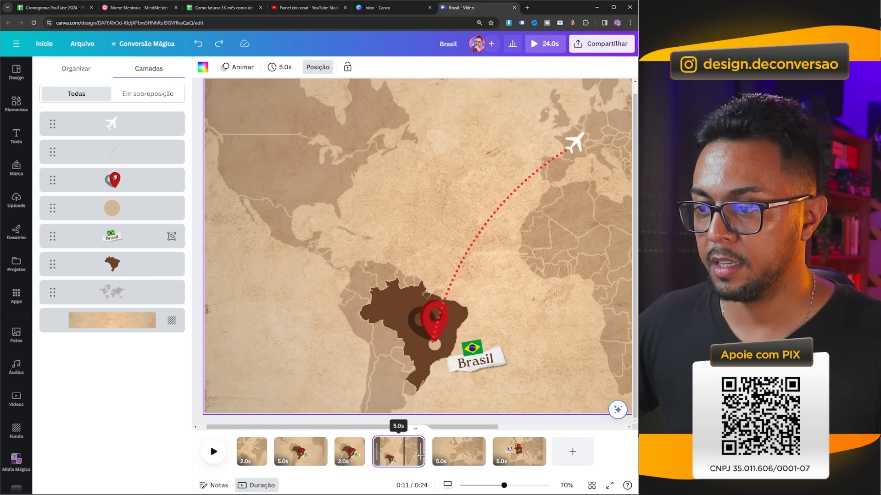
pyautogui.moveTo(422, 450); pyautogui.dragTo(401, 456)
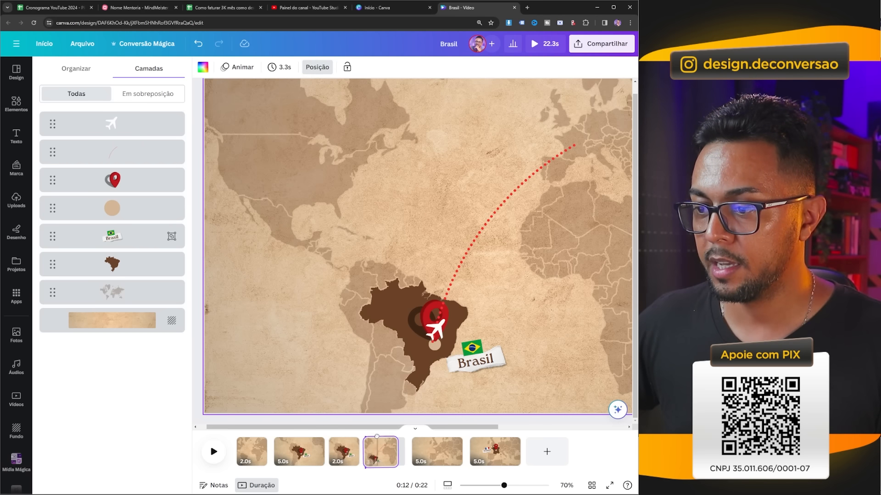
pyautogui.click(385, 434)
pyautogui.moveTo(385, 435)
pyautogui.mouseDown()
pyautogui.moveTo(398, 436)
pyautogui.moveTo(377, 437)
pyautogui.moveTo(401, 435)
pyautogui.moveTo(382, 439)
pyautogui.moveTo(388, 437)
pyautogui.mouseUp()
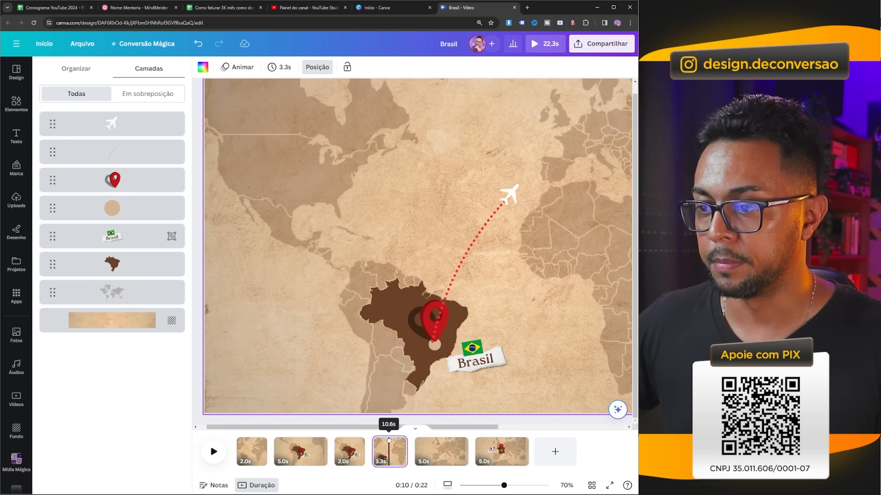
# Set the duration of the fifth page, where the plane sits over the plain Europe map, to 2 seconds
pyautogui.click(432, 454)
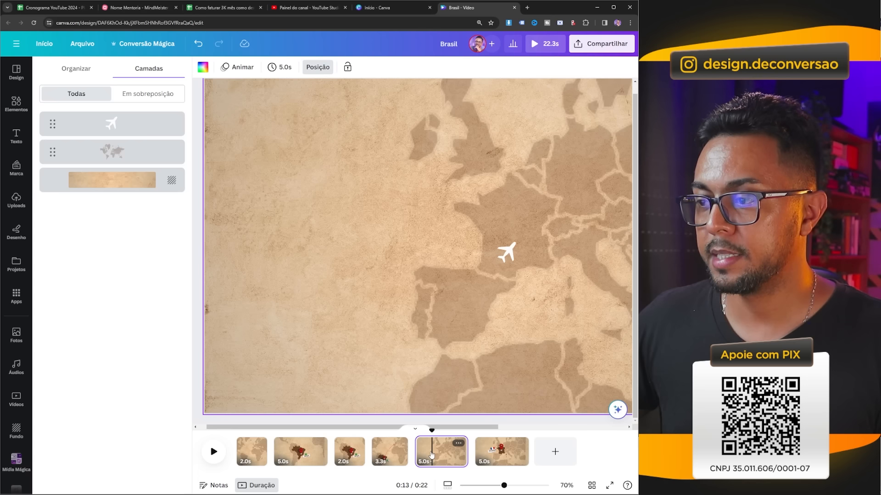
pyautogui.moveTo(422, 450)
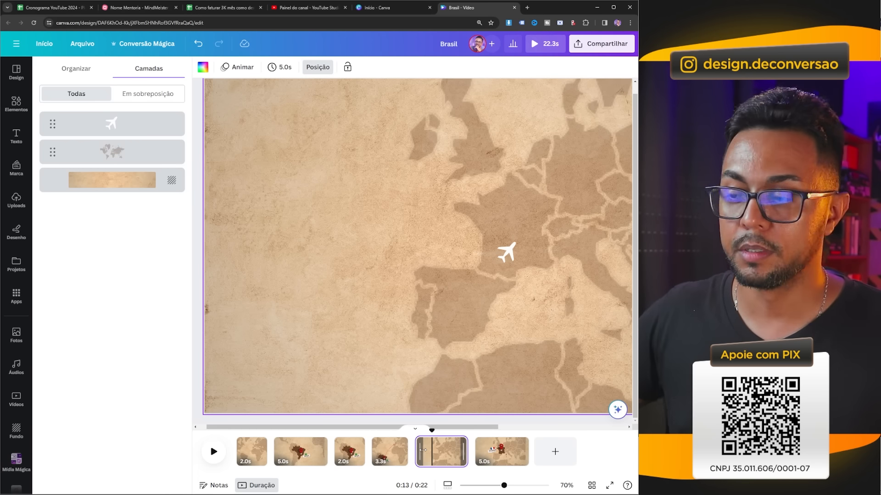
pyautogui.click(284, 69)
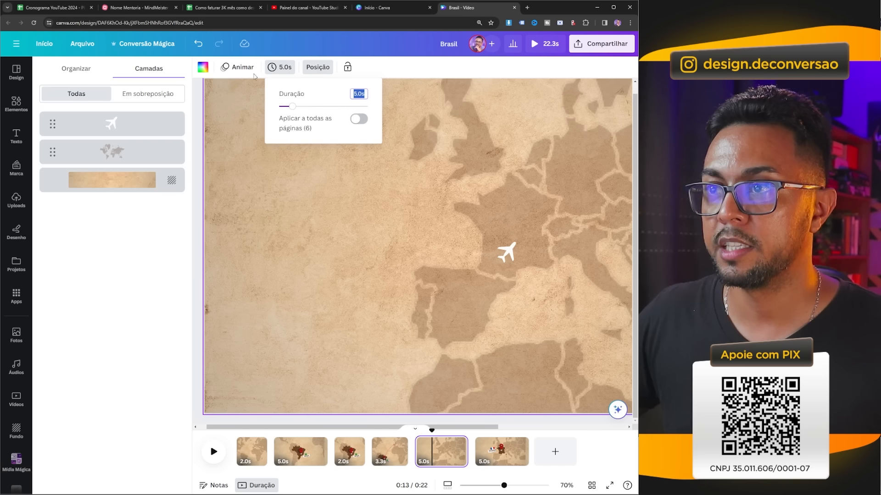
pyautogui.press('Return')
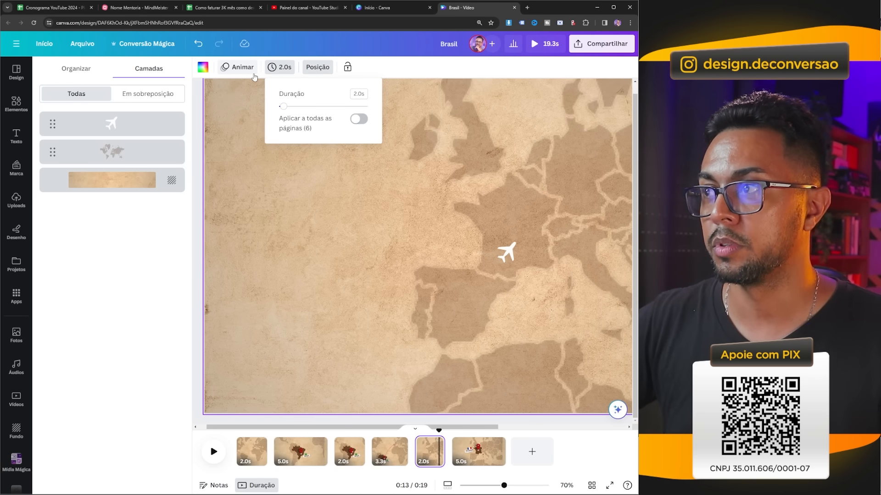
# Stagger the last page's element start times in this order: France shape, beige circle, red pin, grouped França label
pyautogui.click(478, 430)
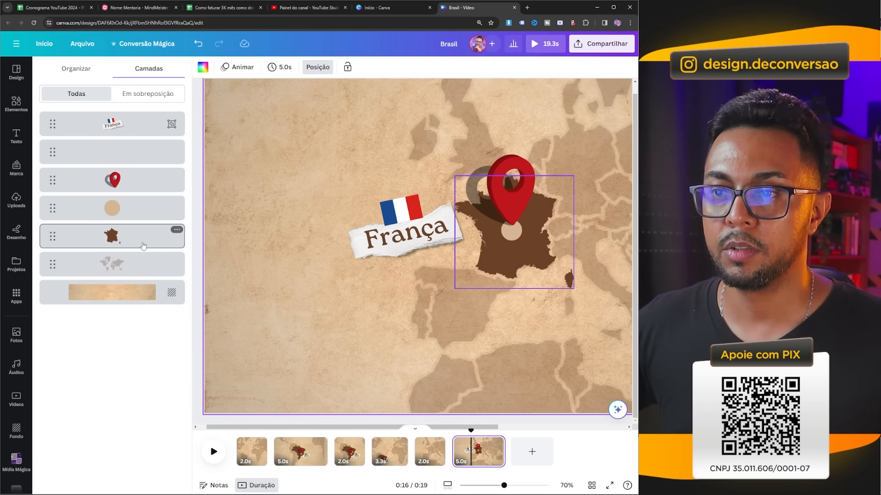
pyautogui.click(141, 244)
pyautogui.keyDown('shift'); pyautogui.click(134, 127); pyautogui.keyUp('shift')
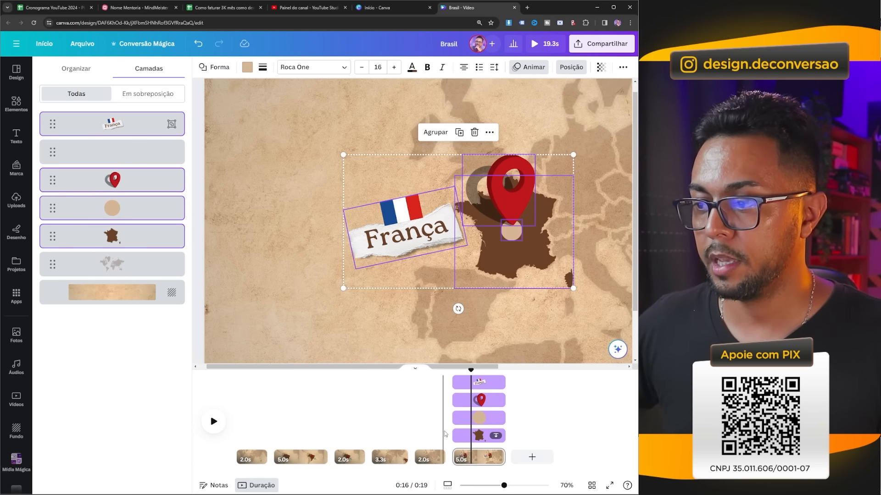
pyautogui.moveTo(455, 434); pyautogui.dragTo(458, 436)
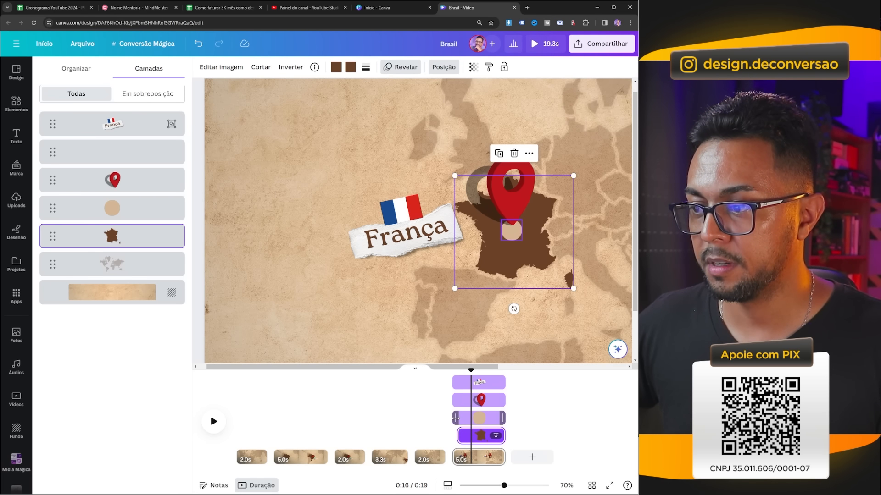
pyautogui.moveTo(456, 419); pyautogui.dragTo(472, 384)
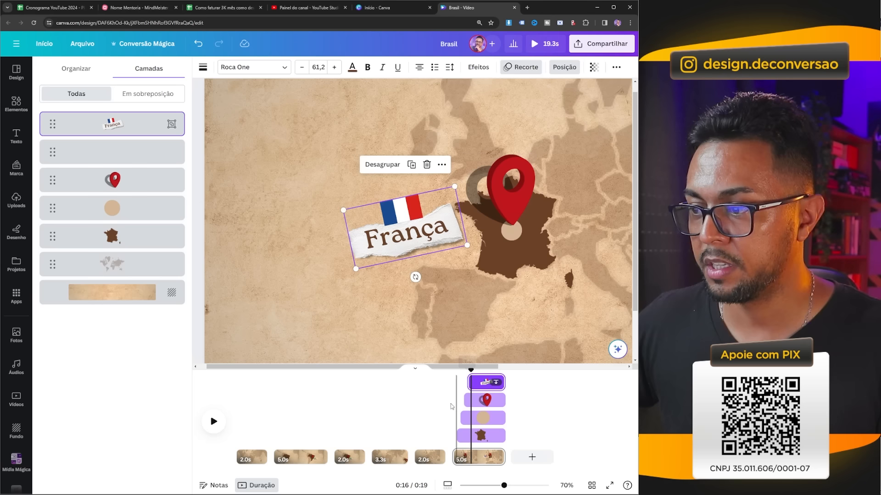
# Scrub through the second page to find where its animations finish and trim the page to 3.8 seconds
pyautogui.click(322, 454)
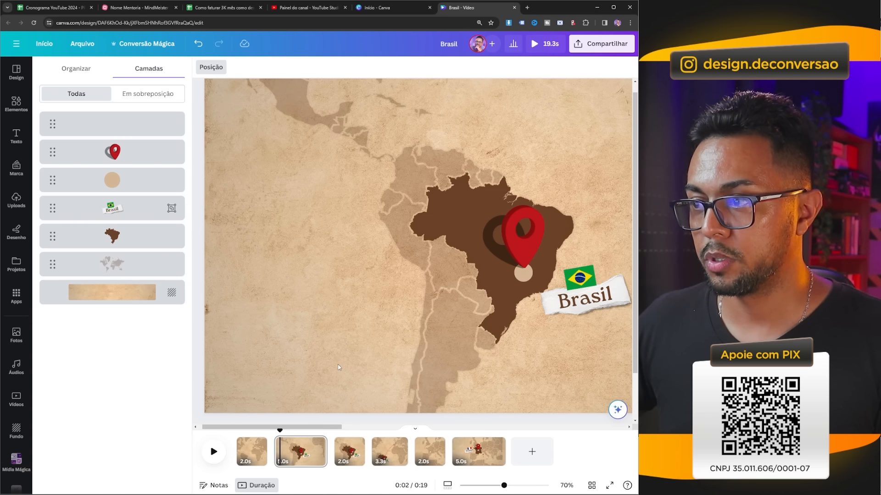
pyautogui.moveTo(280, 431); pyautogui.dragTo(302, 438)
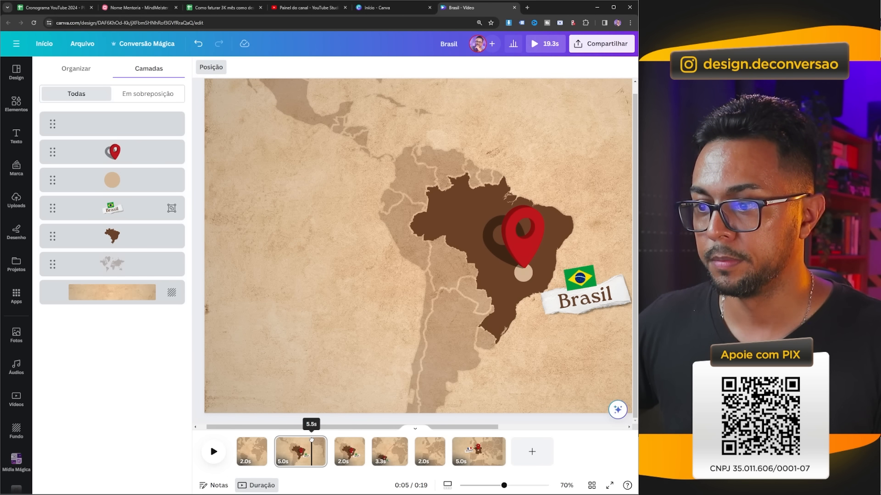
pyautogui.moveTo(304, 440); pyautogui.dragTo(308, 435)
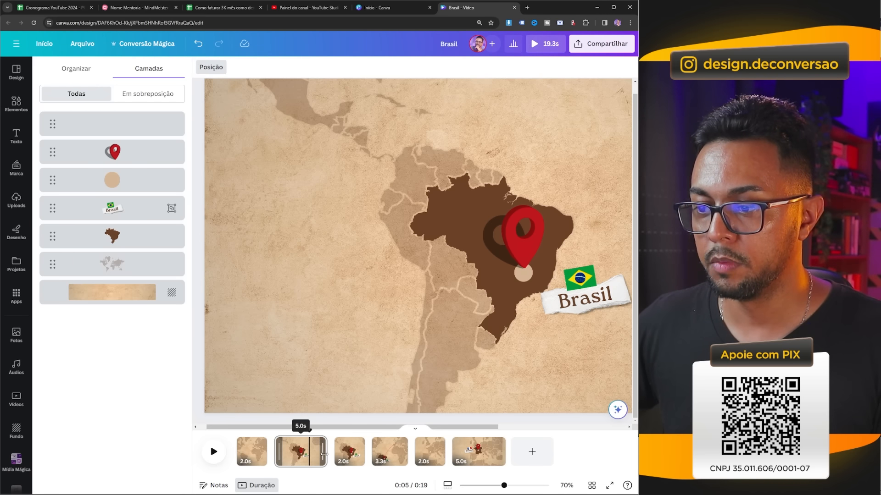
pyautogui.moveTo(324, 454); pyautogui.dragTo(315, 454)
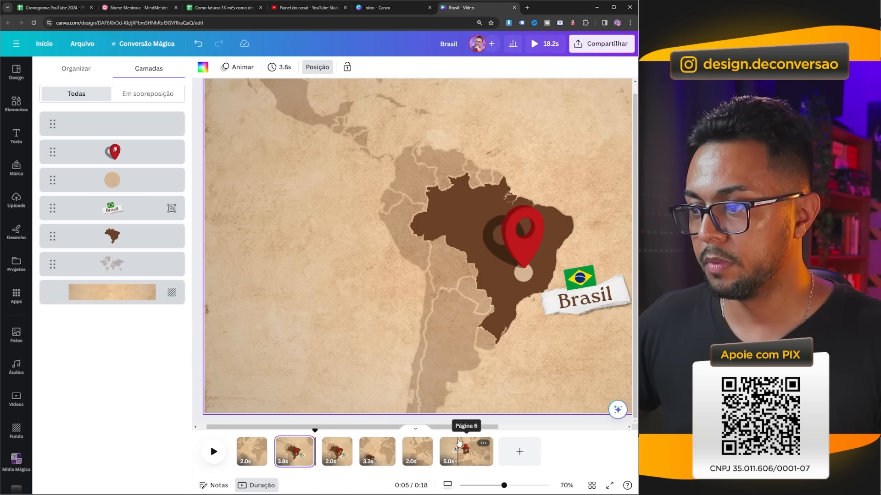
# Scrub the last page to where its França animations finish and trim the page to 3.9 seconds
pyautogui.click(454, 452)
pyautogui.moveTo(455, 430)
pyautogui.mouseDown()
pyautogui.moveTo(448, 432)
pyautogui.moveTo(466, 435)
pyautogui.mouseUp()
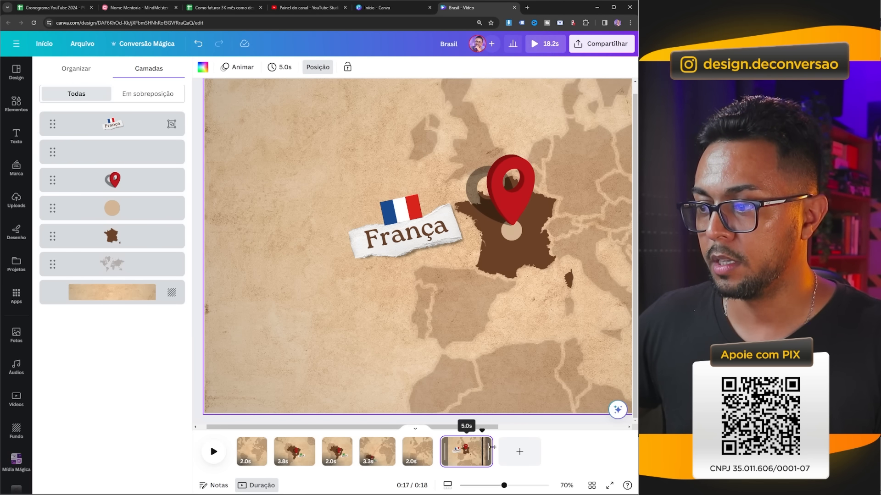
pyautogui.moveTo(491, 448); pyautogui.dragTo(239, 430)
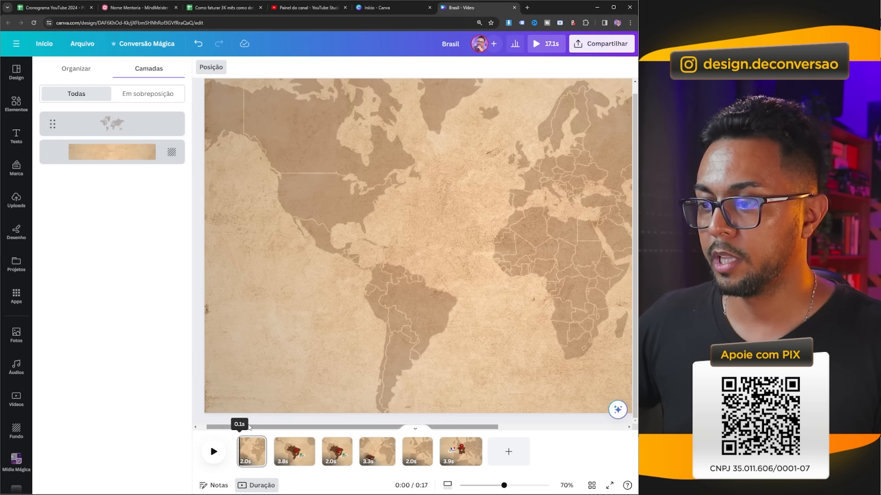
# Add the Combinar transition between the first and second pages and between the second and third pages
pyautogui.moveTo(504, 486); pyautogui.dragTo(496, 486)
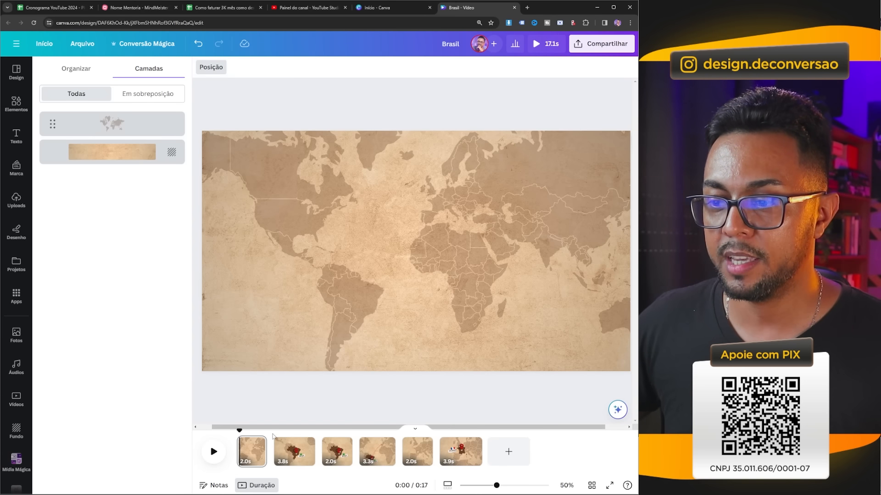
pyautogui.moveTo(274, 459)
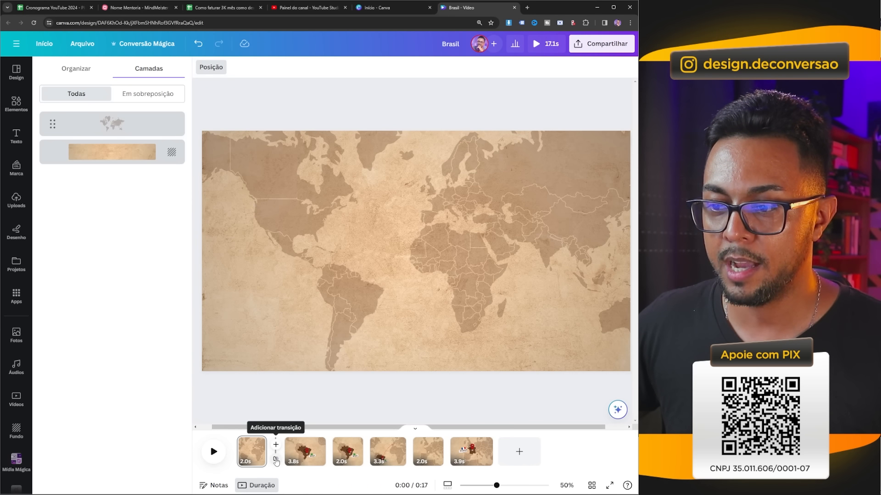
pyautogui.click(275, 460)
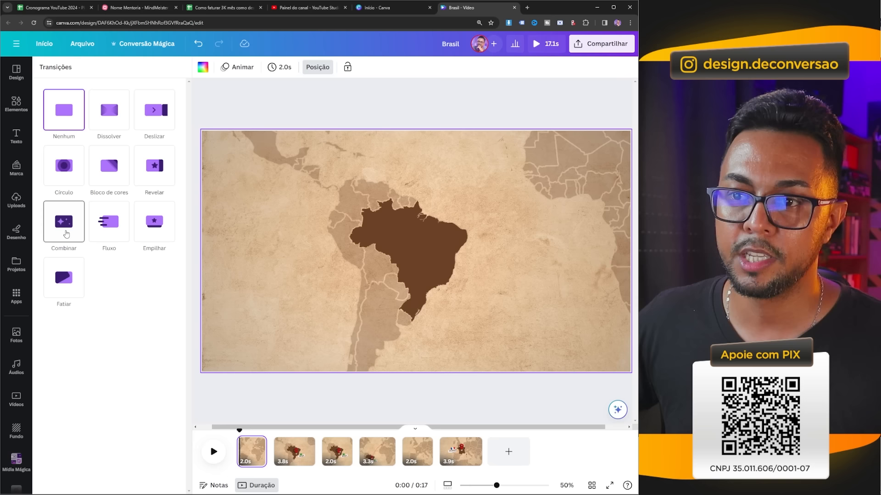
pyautogui.click(64, 231)
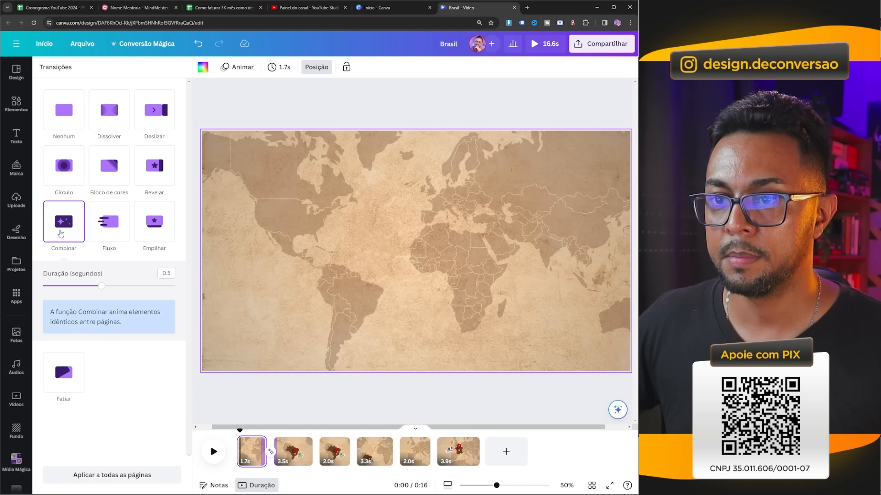
pyautogui.click(306, 453)
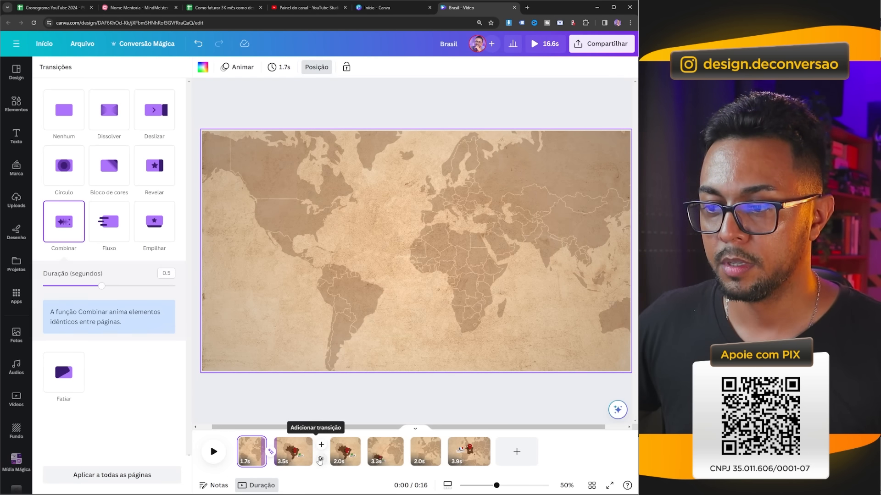
pyautogui.click(64, 234)
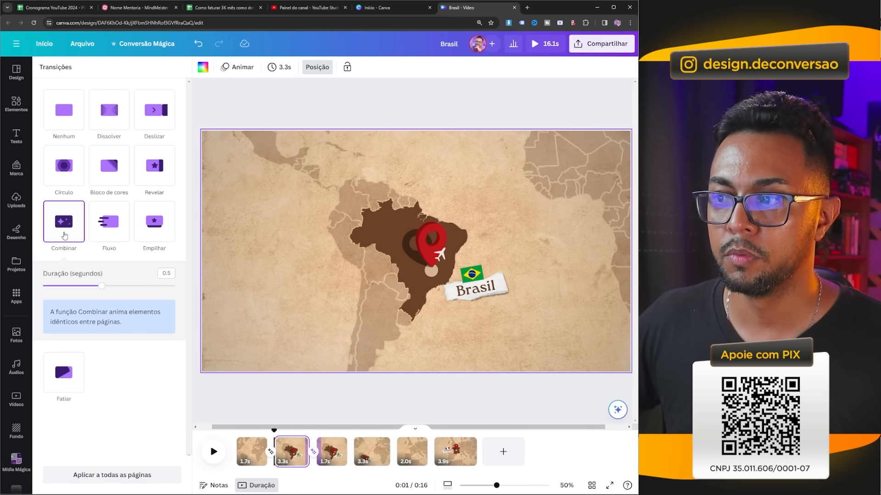
# Apply the Combinar transition to the remaining joins, from the third page through to the sixth
pyautogui.click(331, 451)
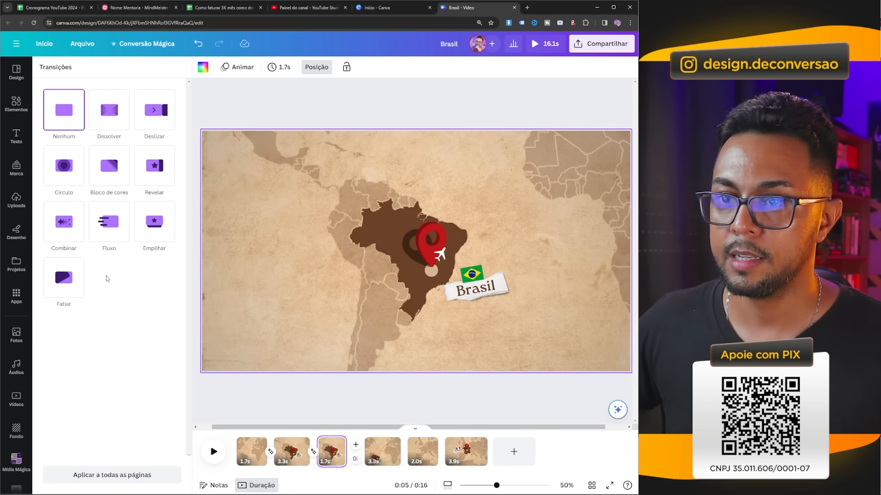
pyautogui.click(60, 229)
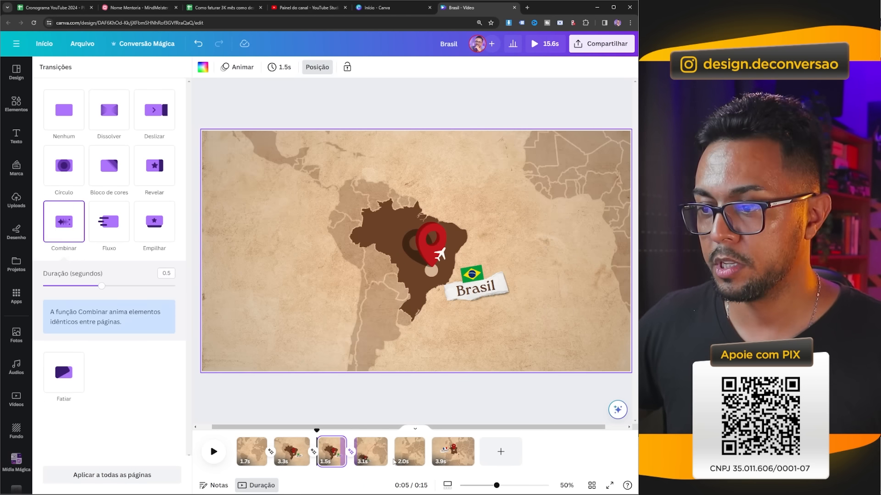
pyautogui.click(393, 461)
pyautogui.click(67, 232)
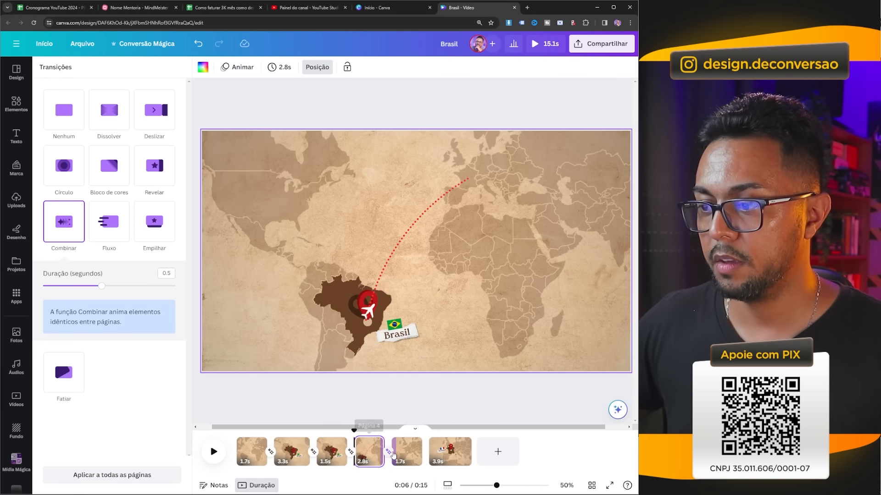
pyautogui.click(425, 452)
pyautogui.click(61, 235)
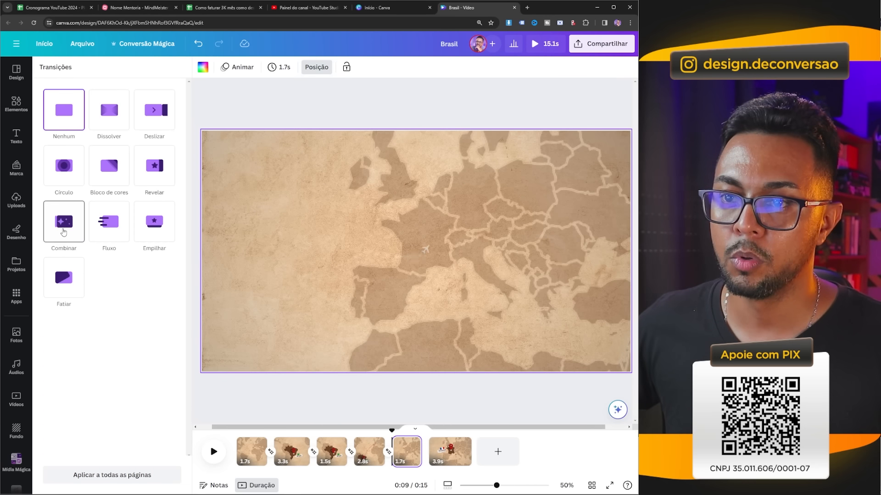
# Preview the whole video from the beginning with the Combinar transitions, then close the preview
pyautogui.moveTo(392, 430); pyautogui.dragTo(236, 430)
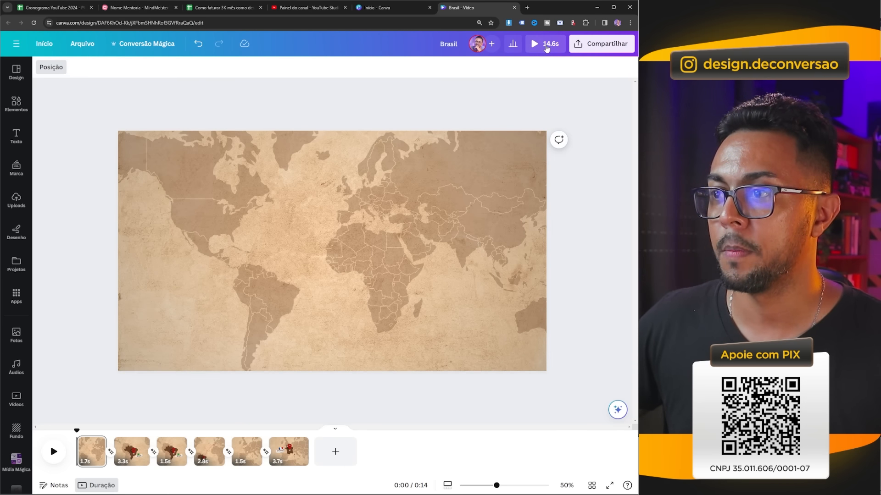
pyautogui.click(546, 46)
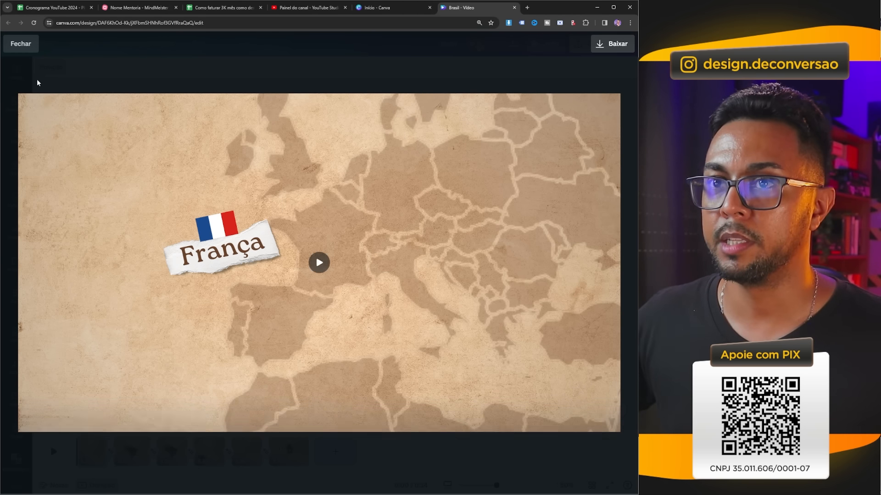
pyautogui.click(23, 47)
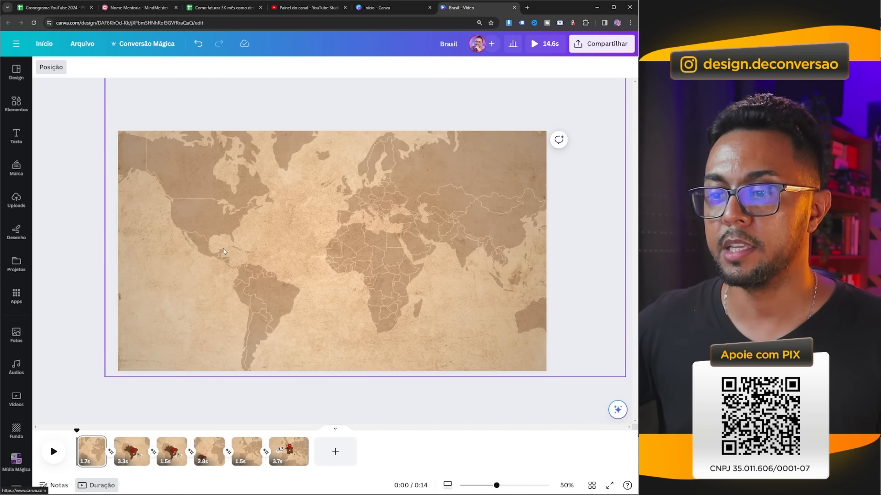
# Set the duration of the fifth page, with the plane over the plain Europe map, to 0.5 seconds
pyautogui.click(245, 454)
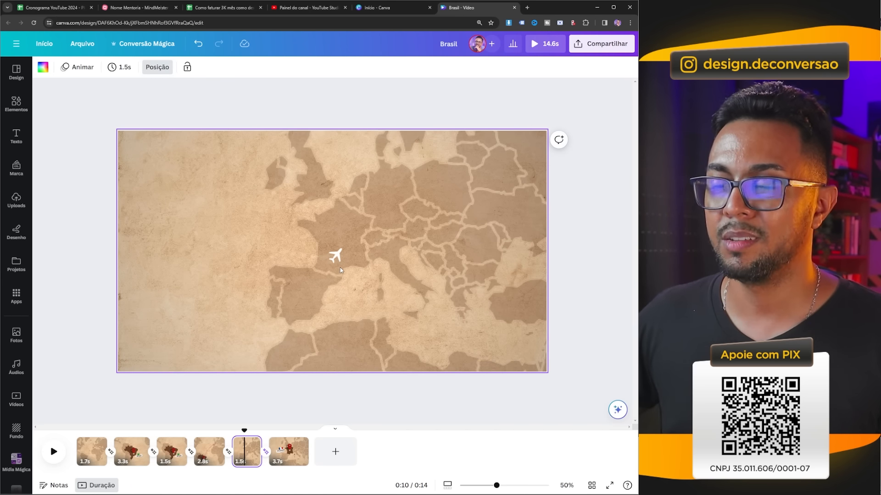
pyautogui.click(120, 67)
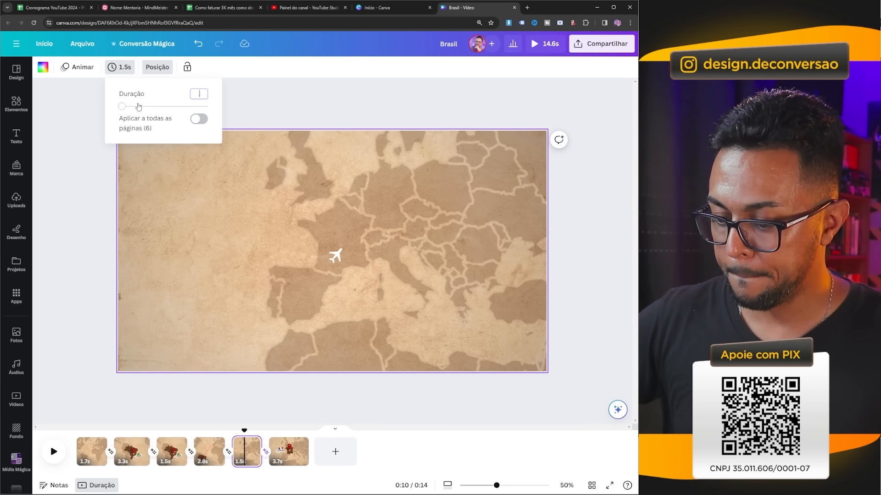
pyautogui.press('Return')
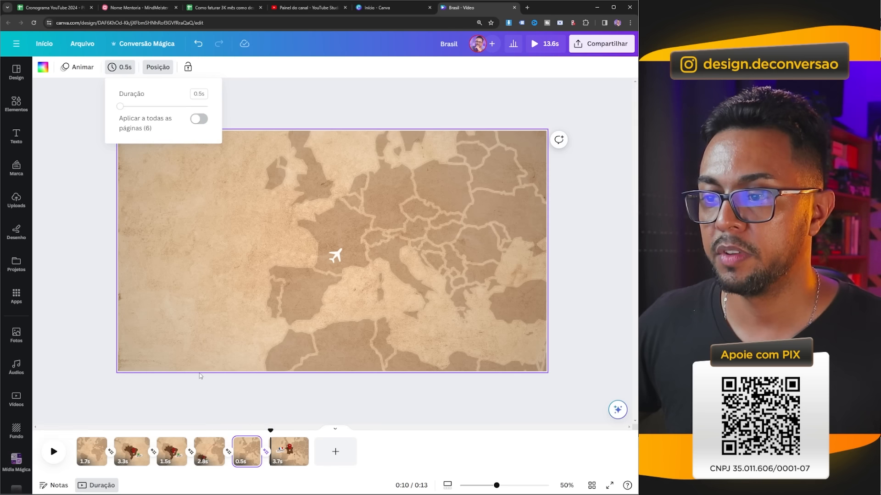
# Play the full video from the start to check the shortened Europe page, then close the preview
pyautogui.moveTo(269, 432); pyautogui.dragTo(77, 430)
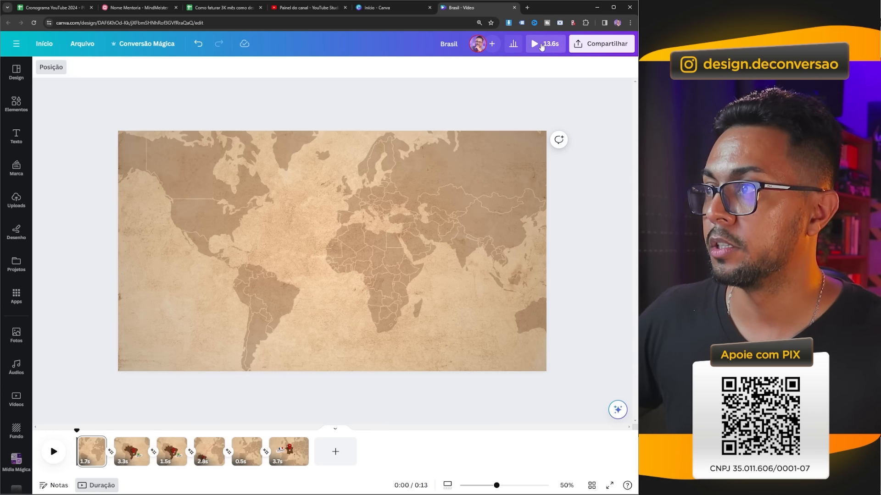
pyautogui.click(541, 46)
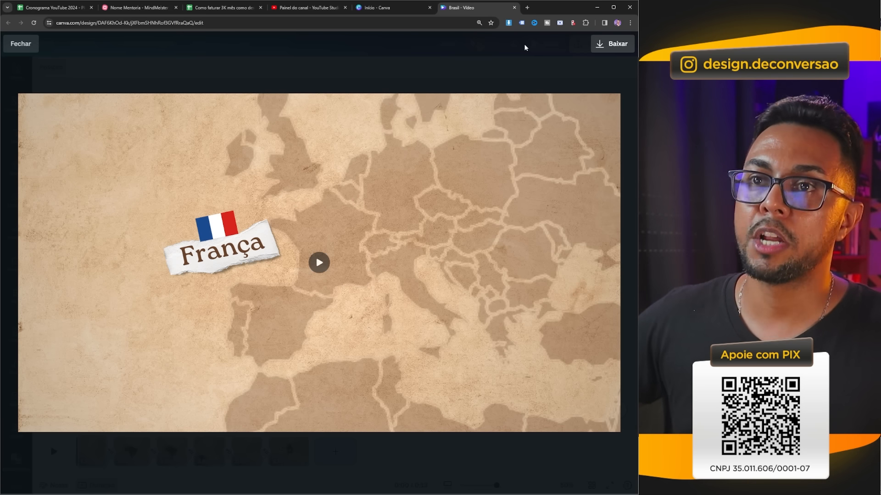
pyautogui.click(23, 43)
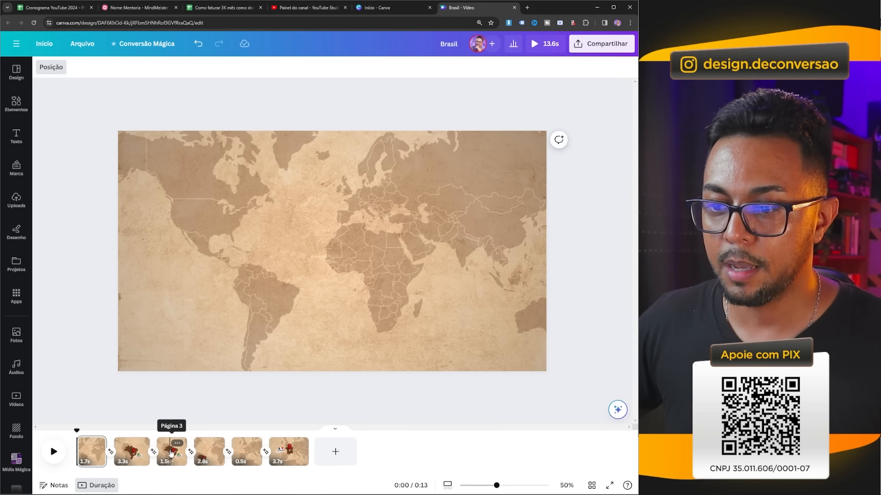
# Set the duration of the third page, where the plane appears over the Brasil pin, to 1 second
pyautogui.click(171, 453)
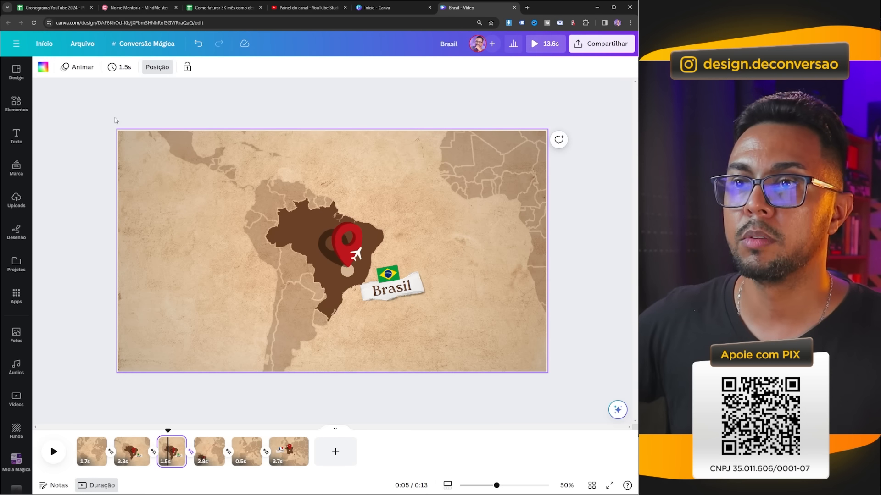
pyautogui.click(122, 68)
pyautogui.write('1')
pyautogui.press('Return')
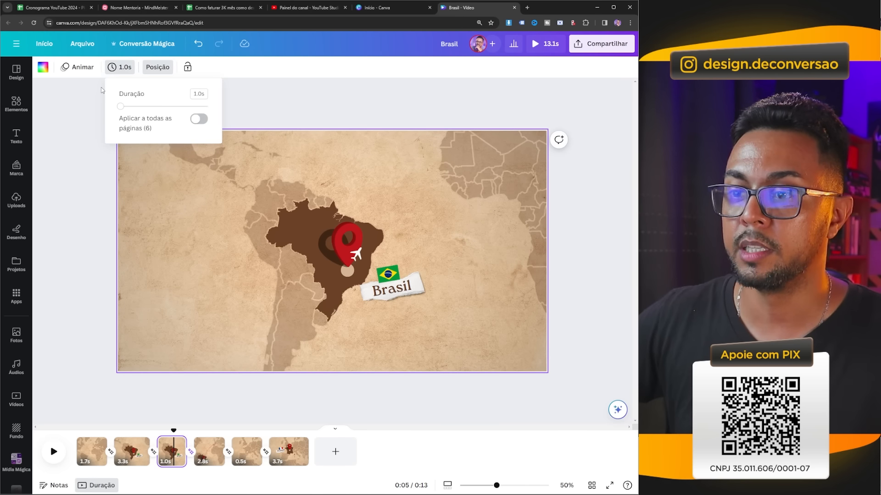
# Preview the complete animation to check the pacing with the shortened third page, then exit the preview
pyautogui.click(73, 237)
pyautogui.click(541, 48)
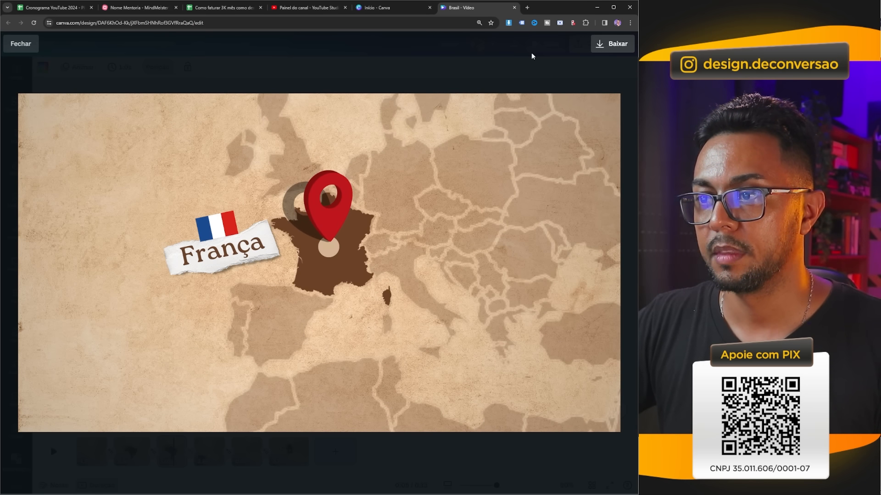
pyautogui.press('Escape')
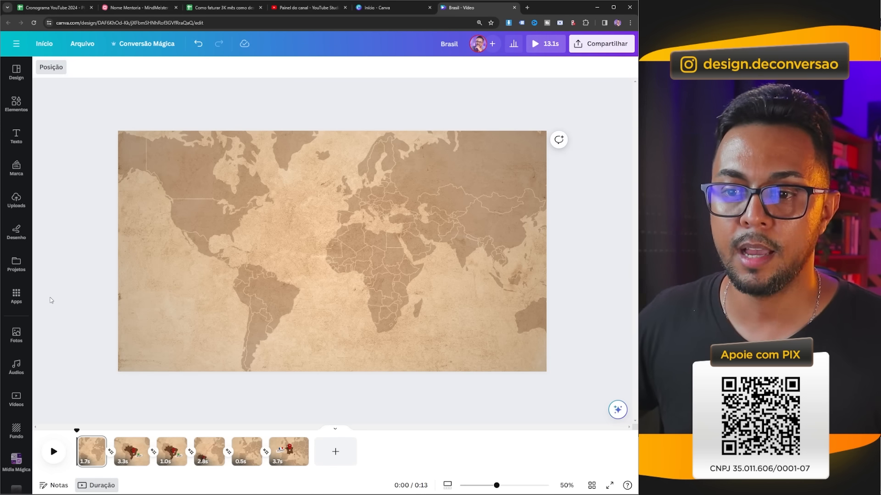
# Try the instrumental track "Blues or Something like That" as background audio for the video
pyautogui.click(17, 367)
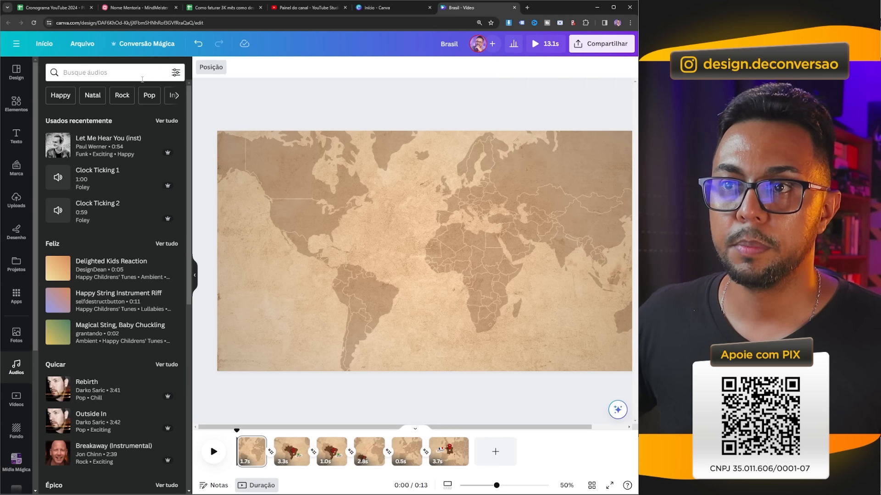
pyautogui.click(178, 97)
pyautogui.click(85, 97)
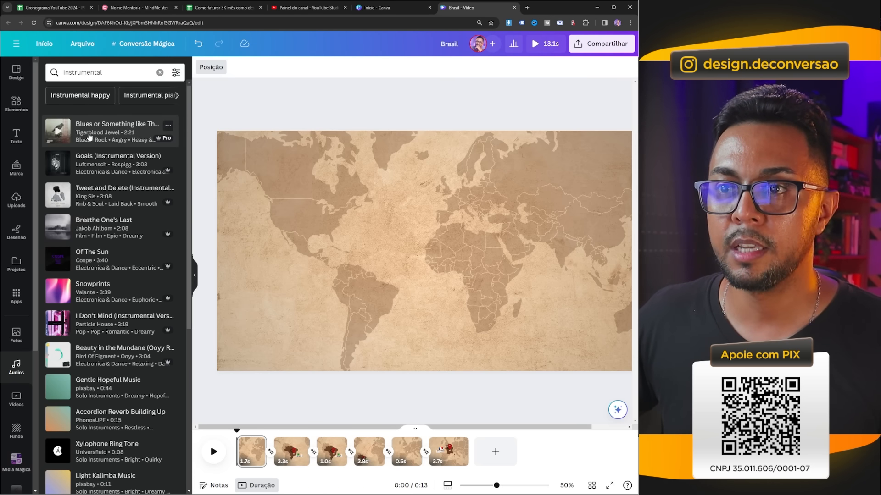
pyautogui.click(64, 133)
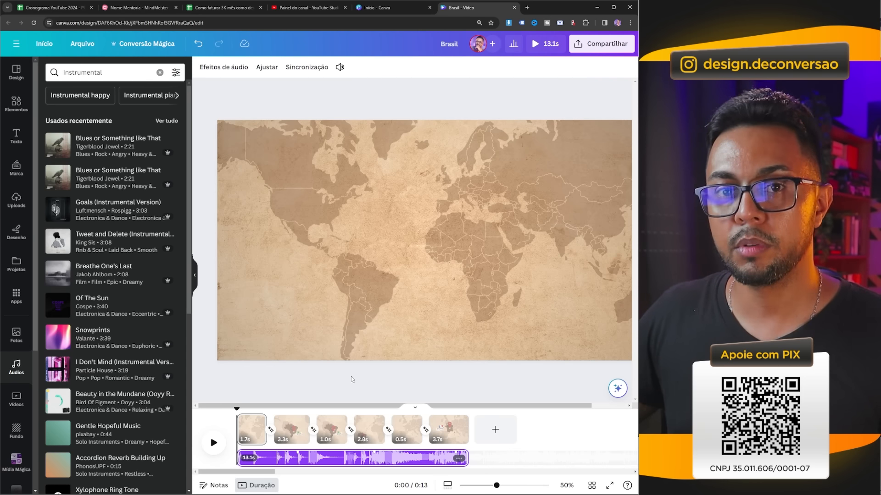
pyautogui.click(280, 461)
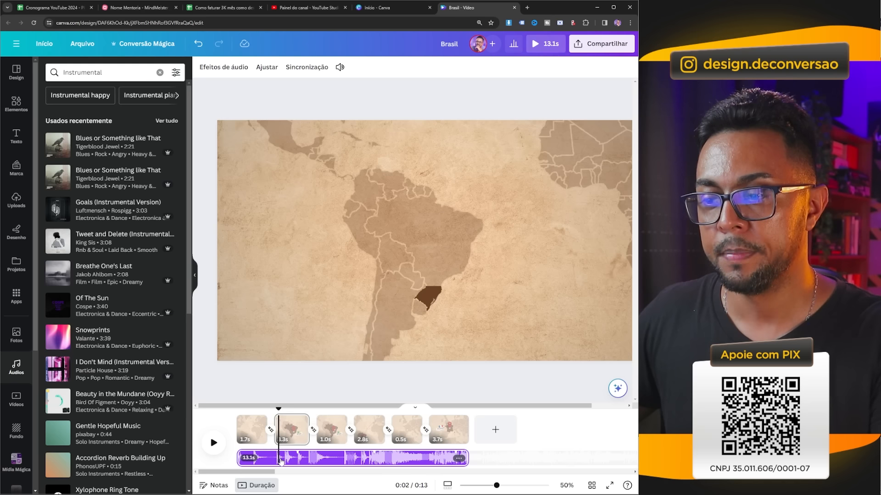
pyautogui.click(290, 431)
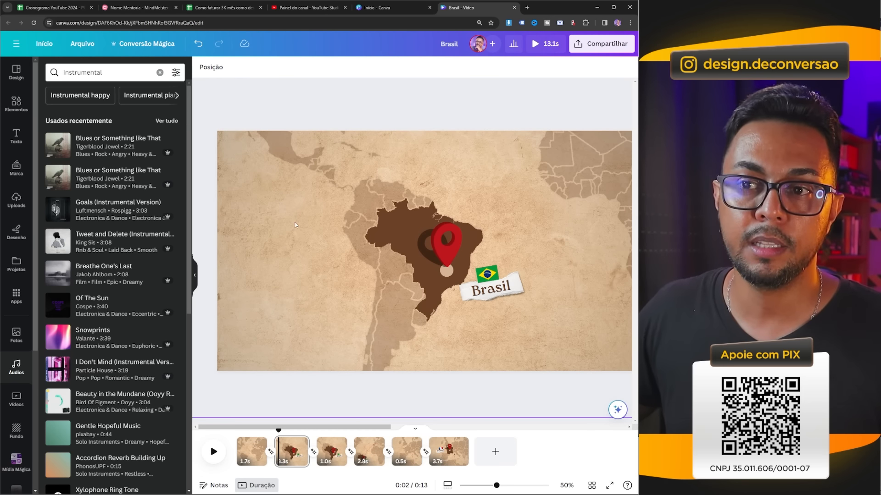
# Look through the uploaded audio files for possible narration or music, then return to the full canvas
pyautogui.click(16, 202)
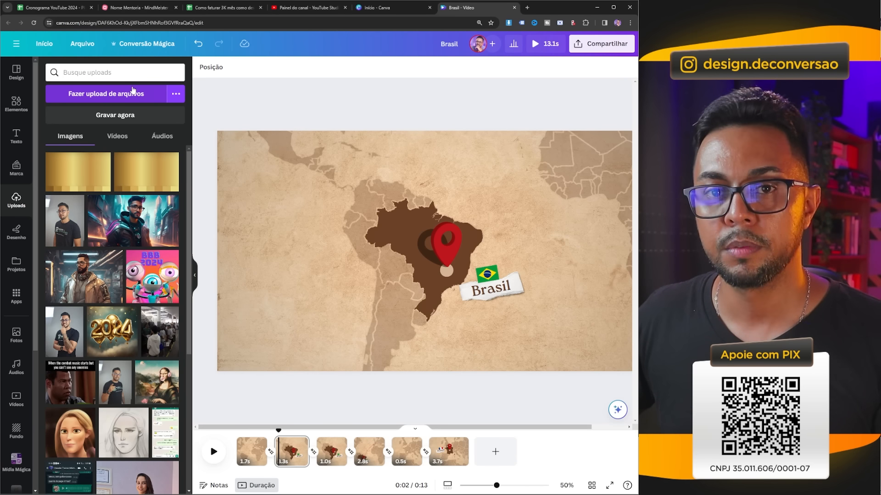
pyautogui.click(163, 137)
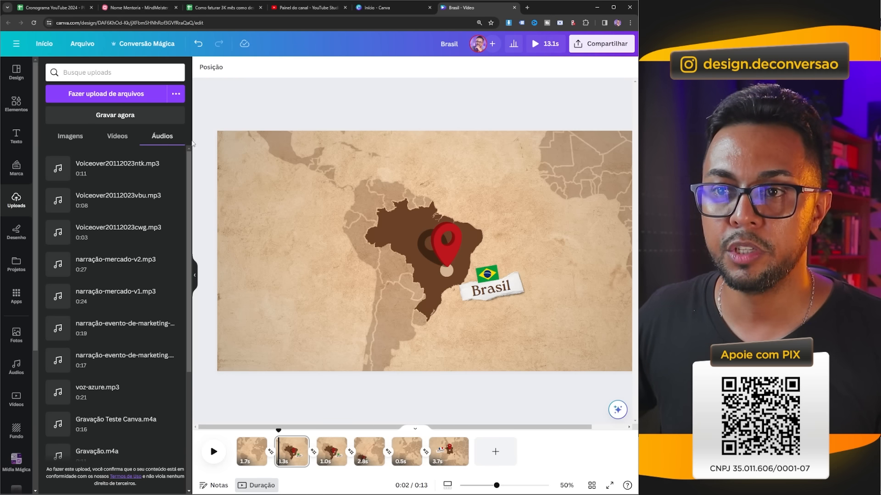
pyautogui.click(195, 275)
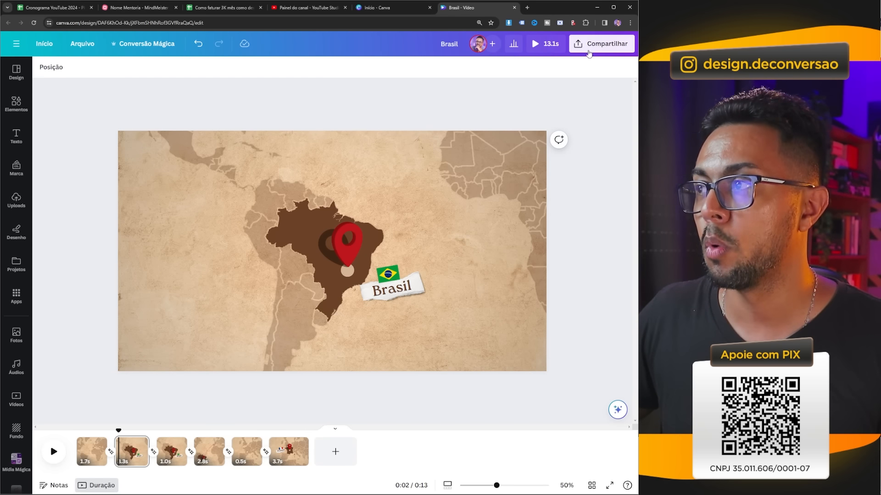
# Download all six pages as a 1080p MP4 video and open the exported Brasil.mp4 in the media player
pyautogui.click(602, 44)
pyautogui.click(501, 268)
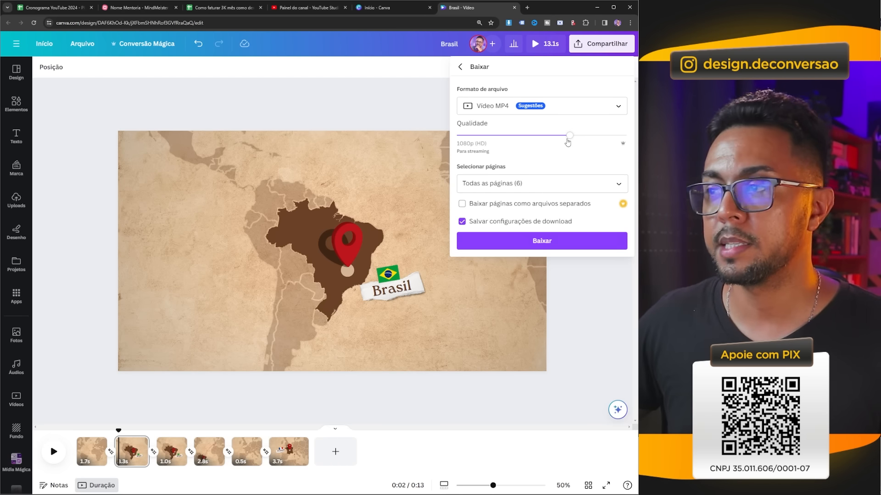
pyautogui.click(545, 244)
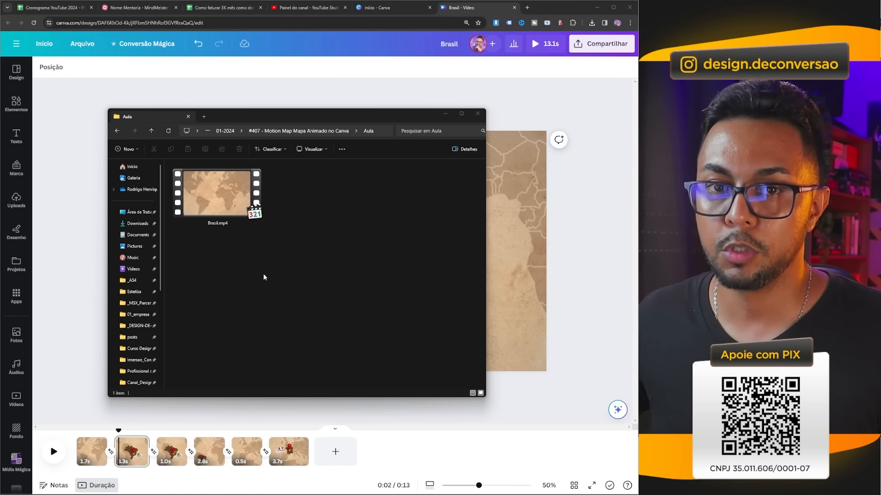
pyautogui.doubleClick(213, 194)
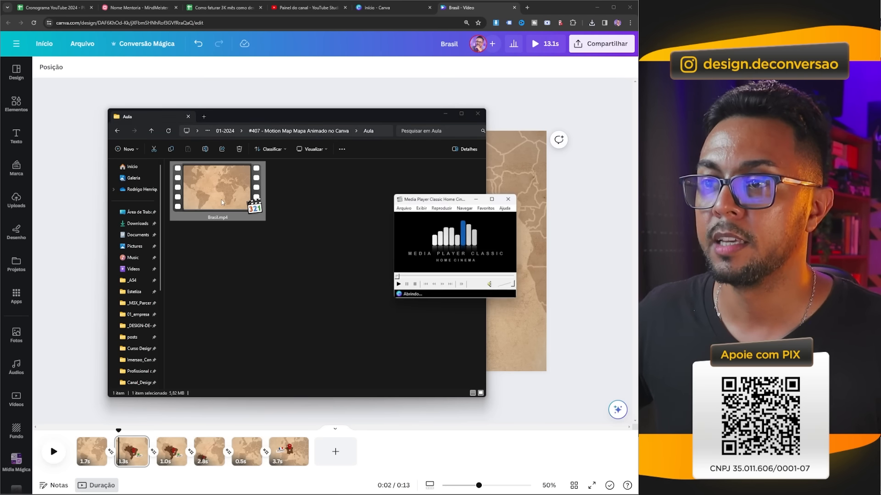